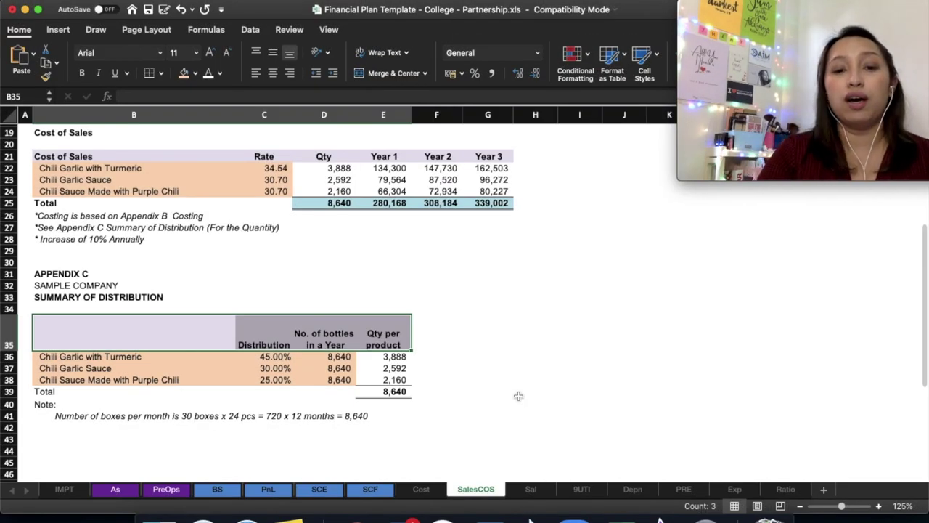
Review the Chili Garlic with Turmeric costing block in the Appendix B product costing on the Cost sheet.
click(488, 427)
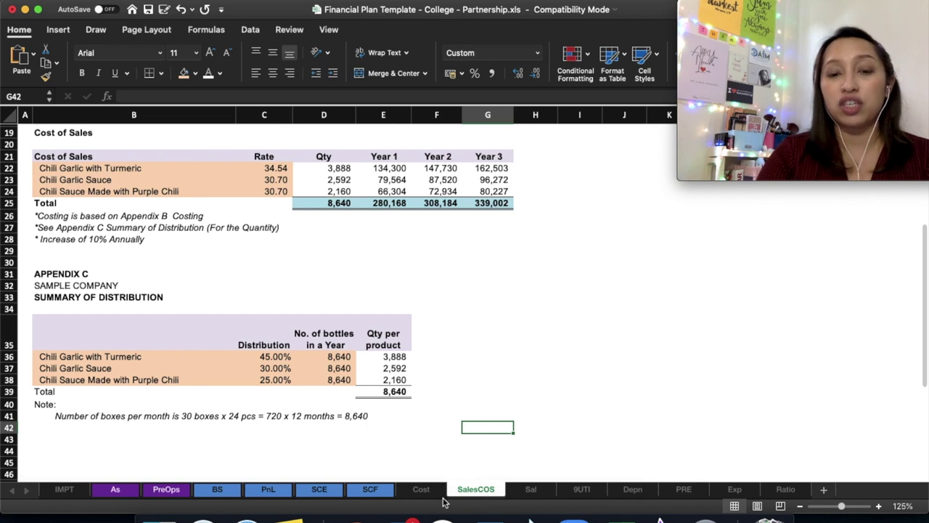
click(419, 493)
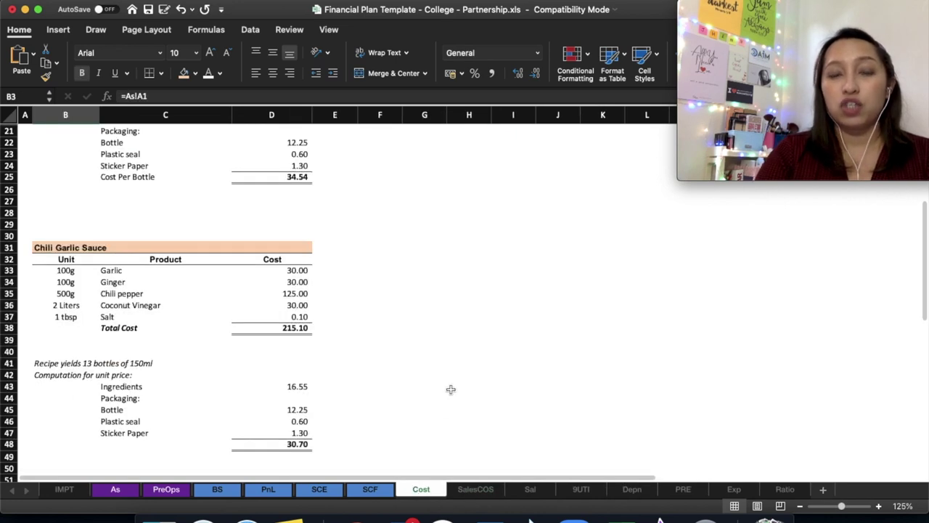
scroll(453, 387, up, 5)
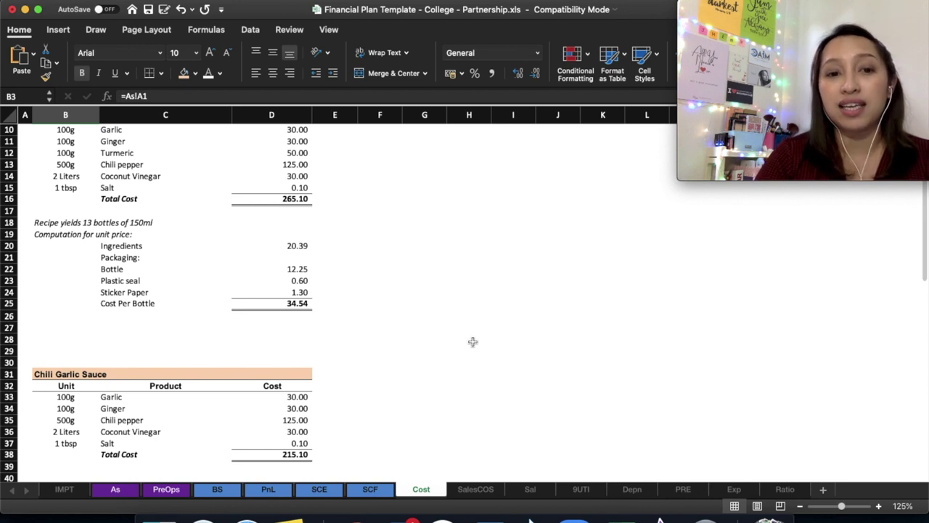
scroll(473, 341, up, 5)
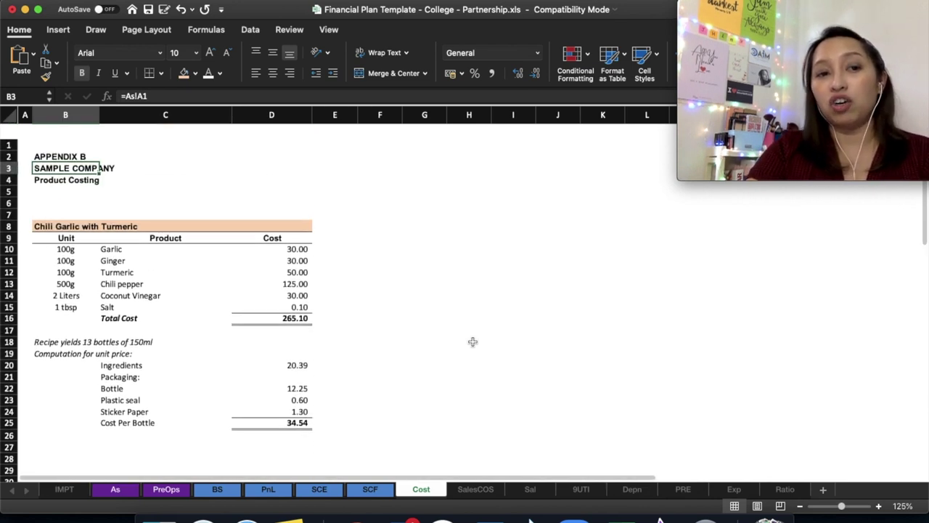
click(425, 304)
scroll(426, 307, down, 6)
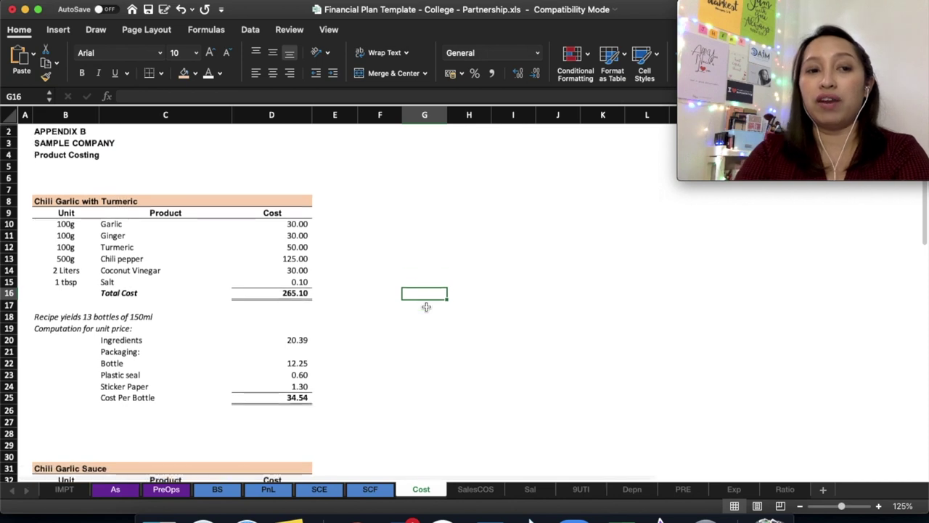
scroll(426, 306, up, 6)
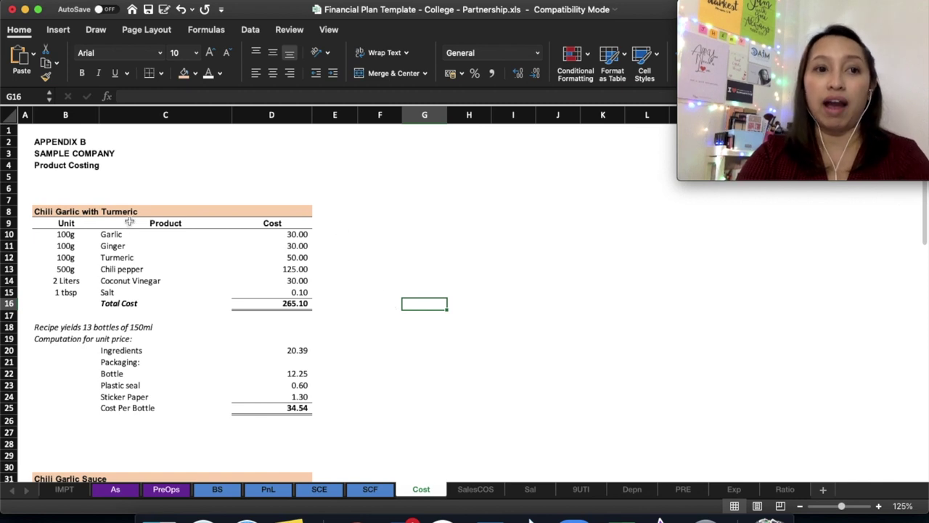
drag(71, 213, 283, 392)
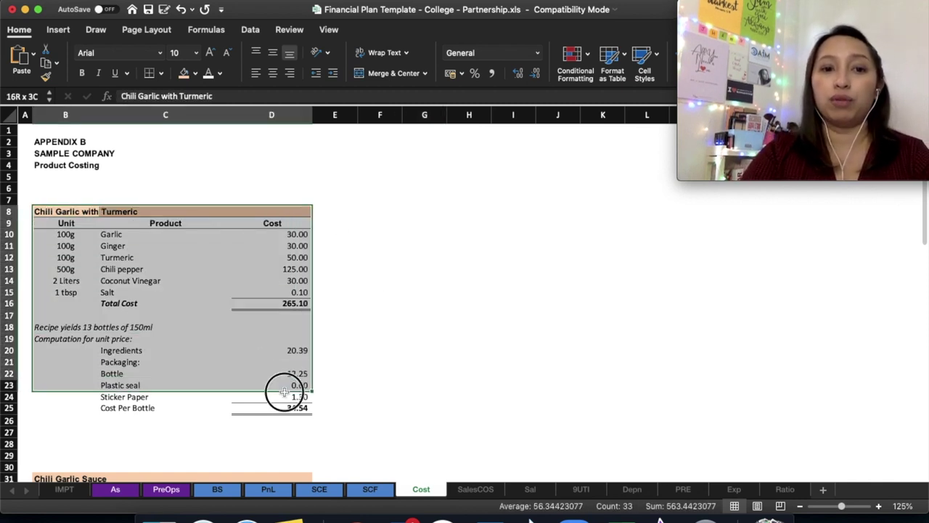
click(515, 384)
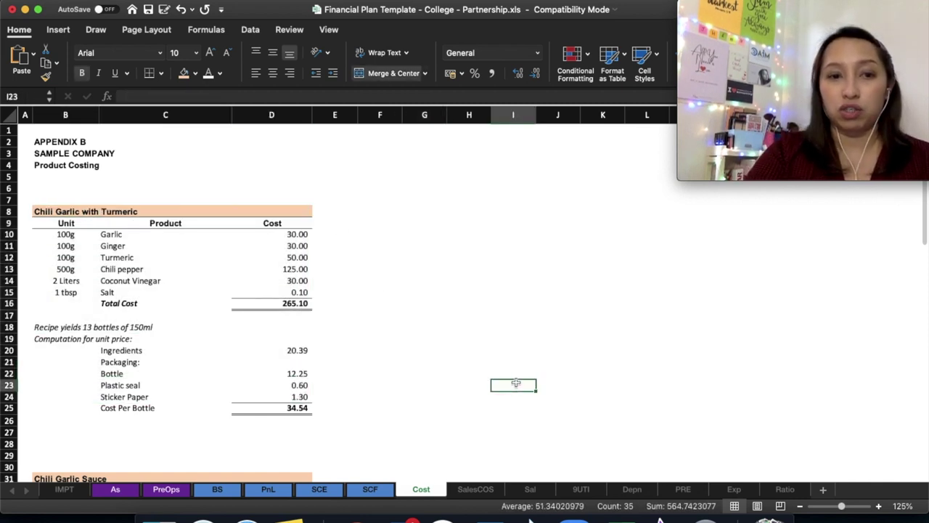
Return to the SalesCOS sheet and review the Appendix C Summary of Distribution with its note on bottles per year.
click(475, 489)
scroll(451, 406, down, 2)
click(368, 437)
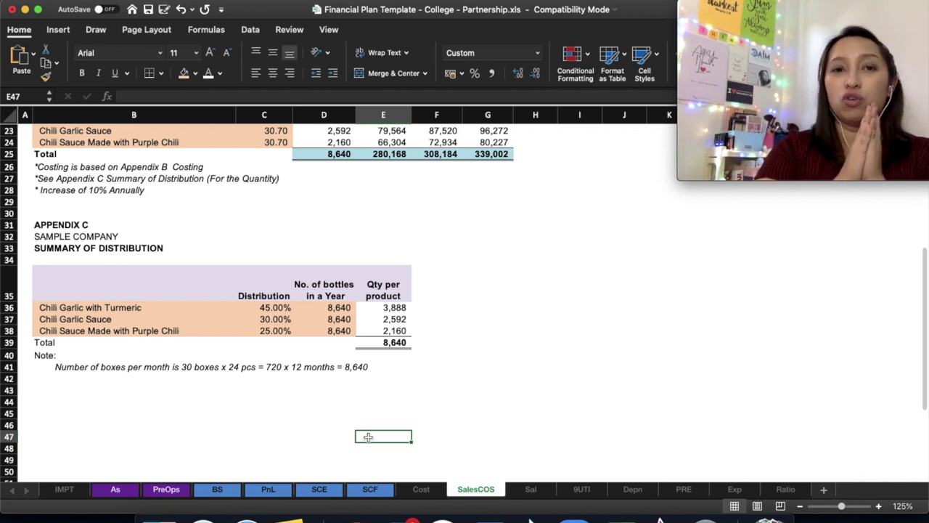
click(498, 369)
scroll(499, 372, down, 2)
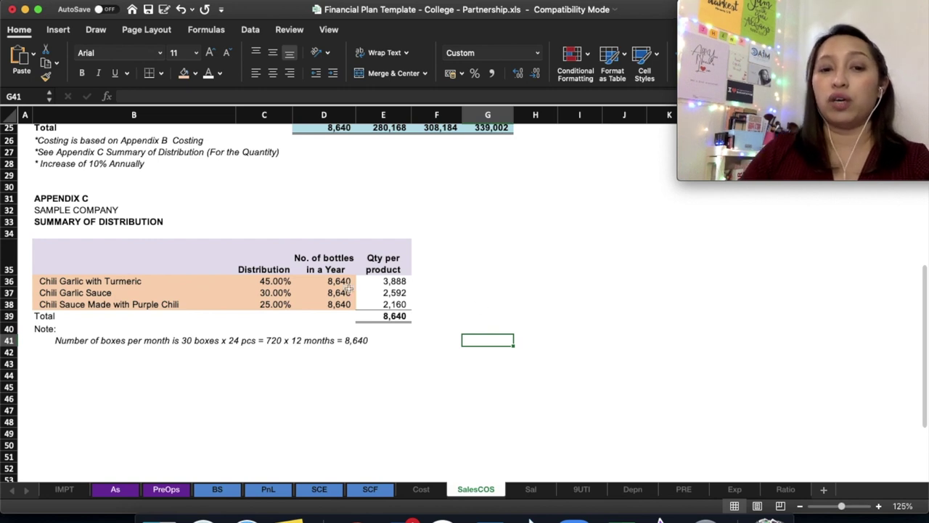
click(271, 389)
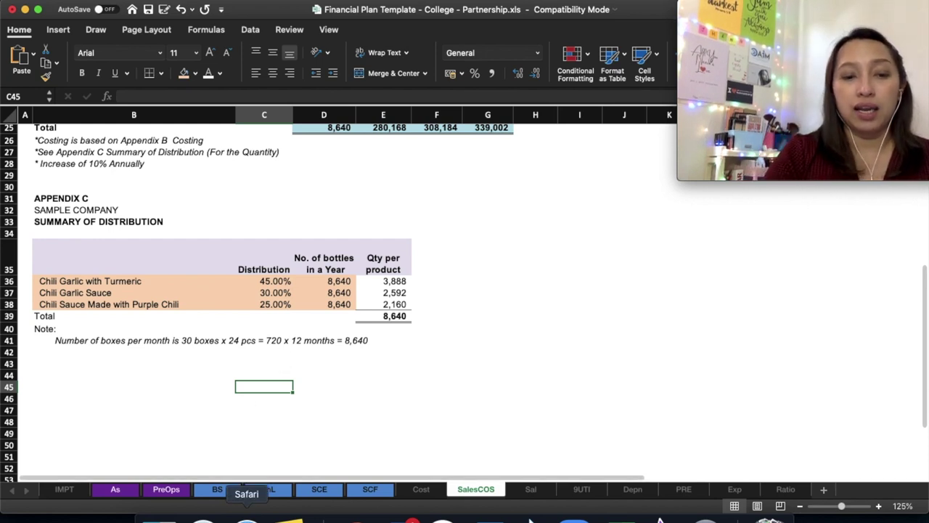
Find and open the Financial Plan Tea Shop.xls workbook, starting from the Documents folder.
click(159, 516)
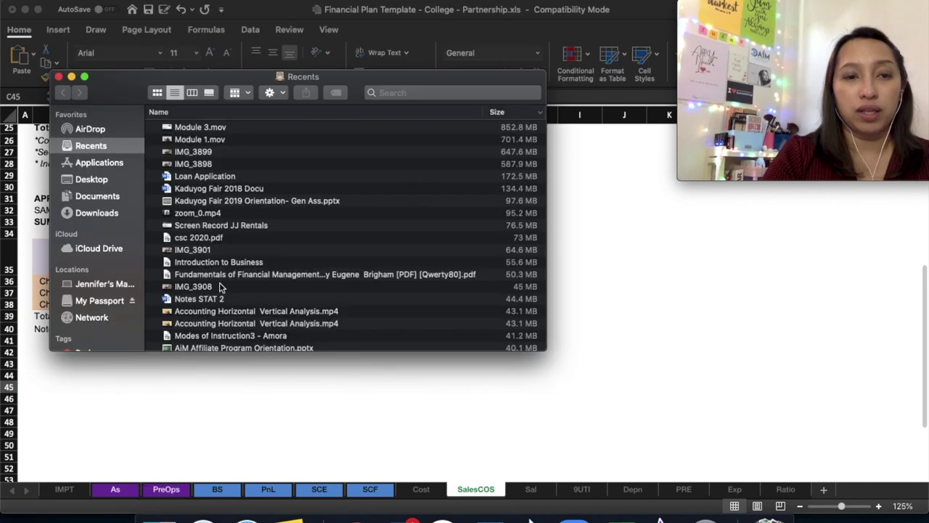
click(116, 213)
click(111, 195)
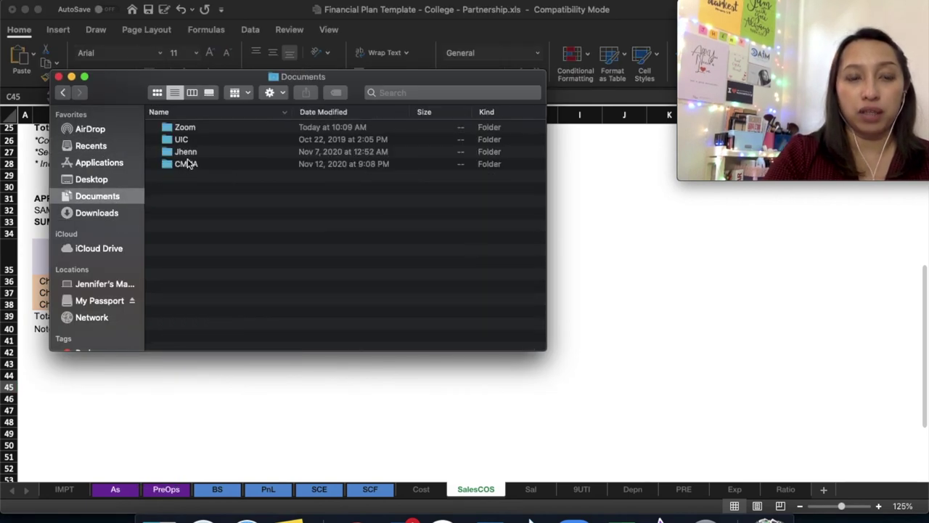
click(213, 153)
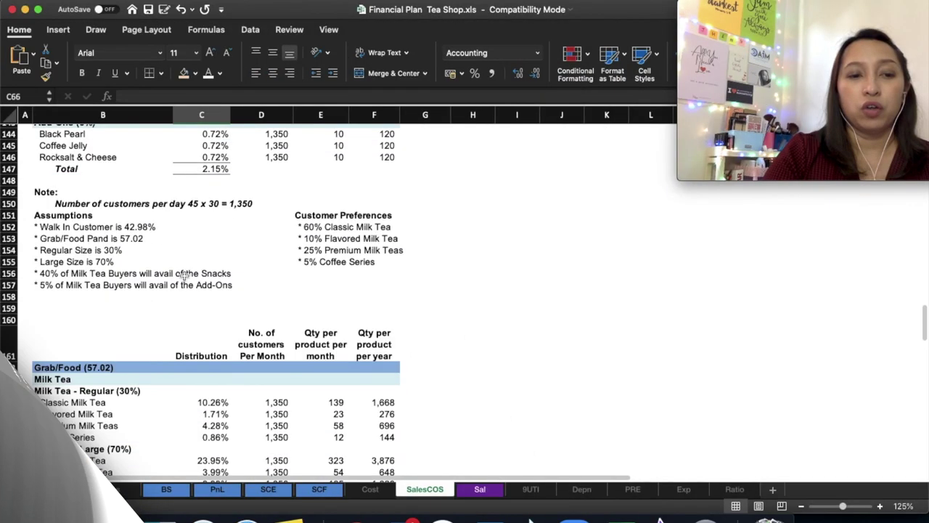
Examine the walk-in distribution of milk tea, snacks and add-ons in the SalesCOS Summary of Distribution.
scroll(183, 276, down, 3)
scroll(184, 276, up, 10)
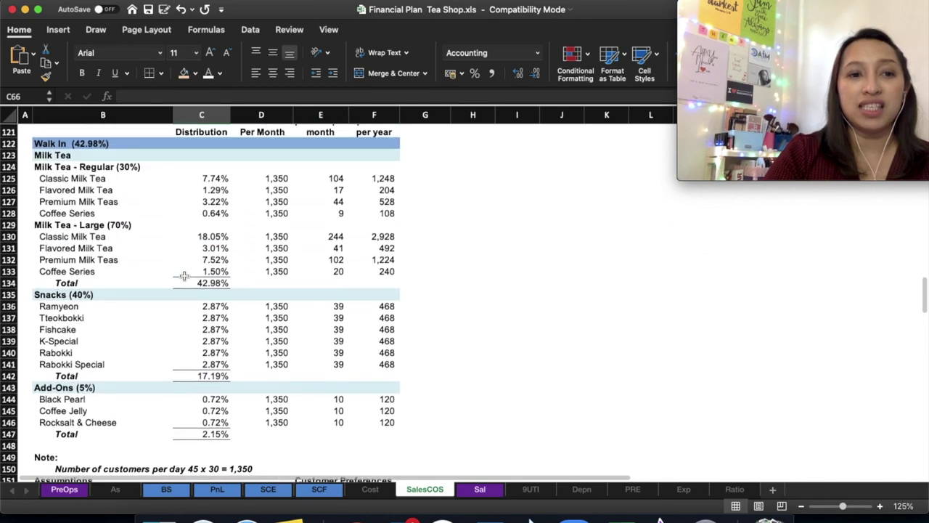
scroll(184, 276, up, 1)
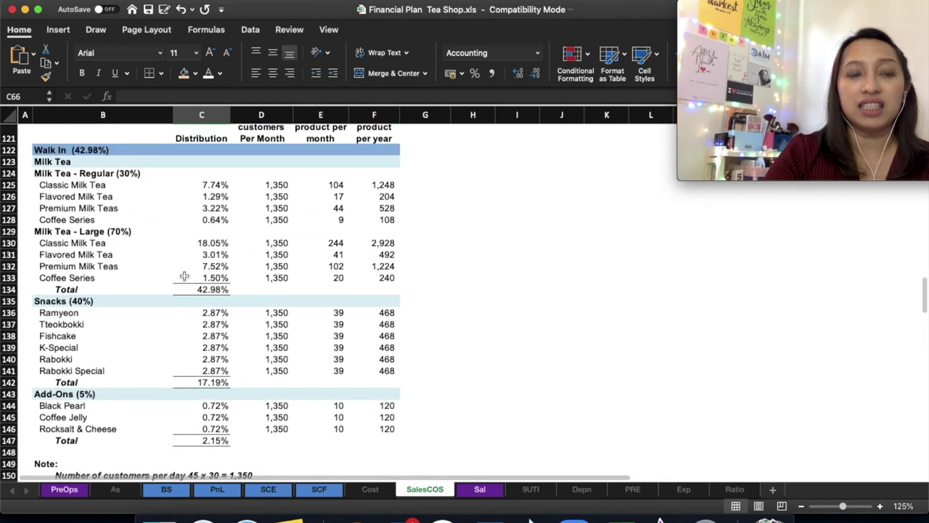
click(38, 163)
click(61, 312)
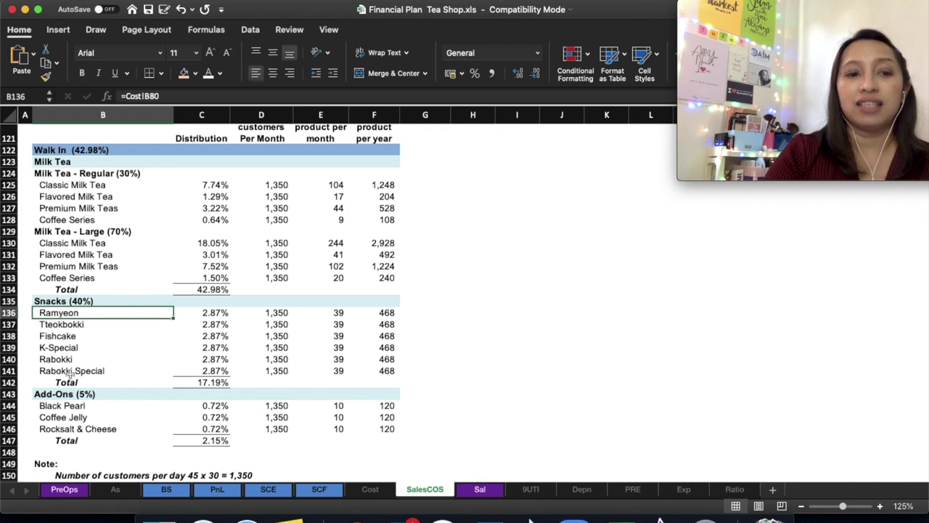
click(64, 359)
click(66, 383)
right_click(66, 383)
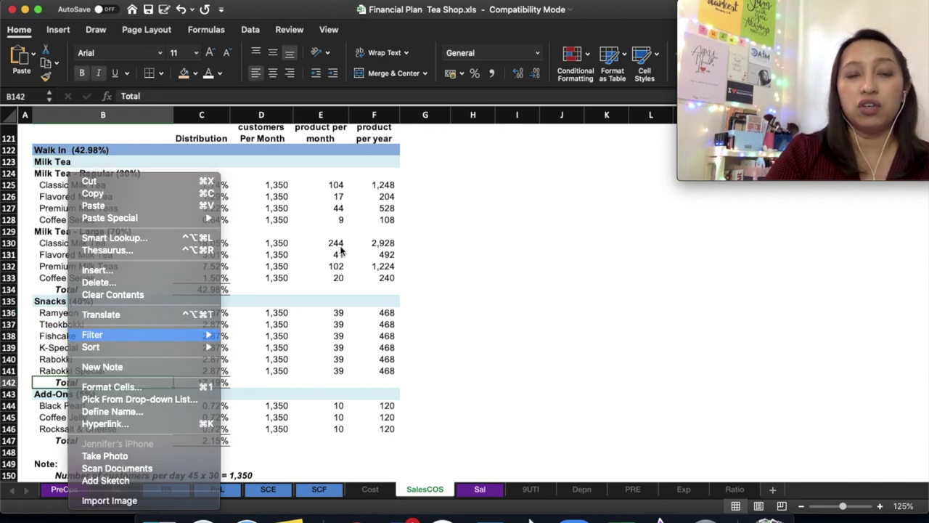
click(343, 252)
click(100, 164)
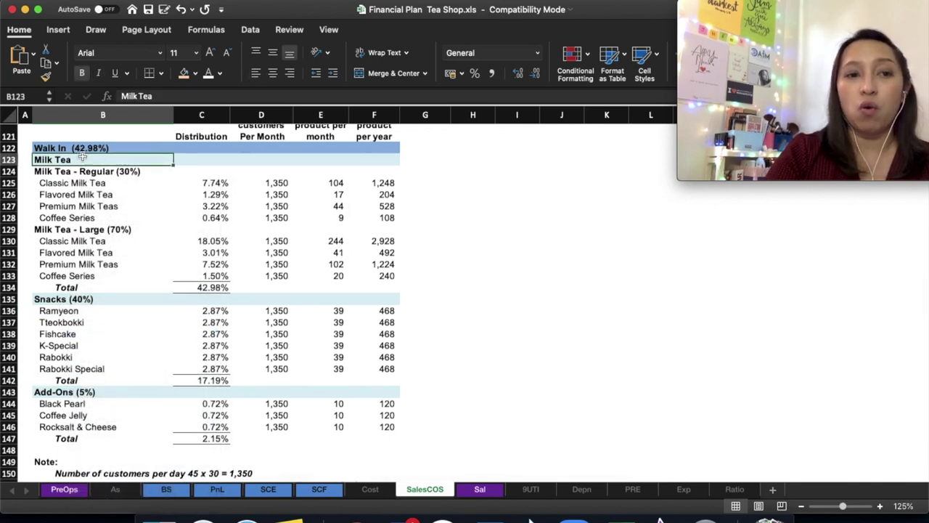
Look over the Grab/Food section of the tea shop's Summary of Distribution.
scroll(87, 181, down, 10)
click(81, 305)
scroll(82, 304, down, 6)
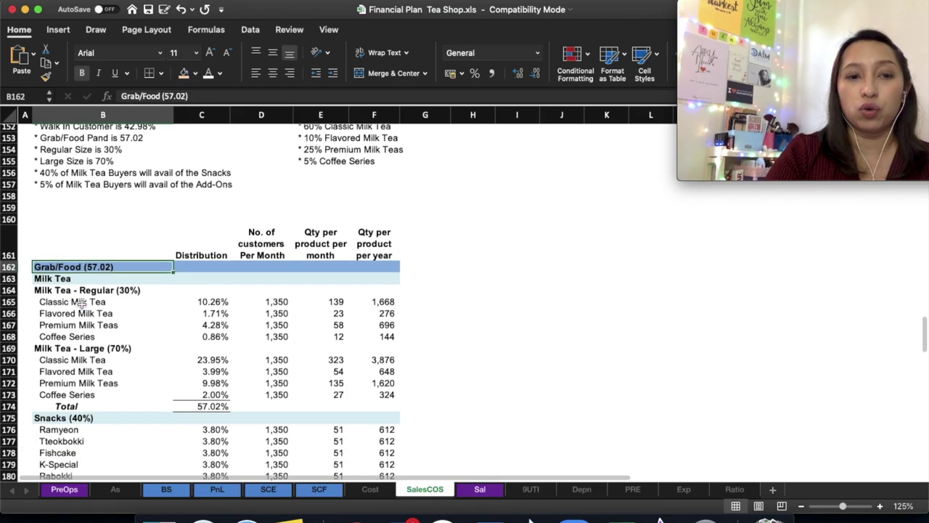
scroll(82, 304, up, 6)
Review the tea shop's sales schedule for Grab/Food and the Cost of Sales schedule below it.
scroll(82, 303, up, 20)
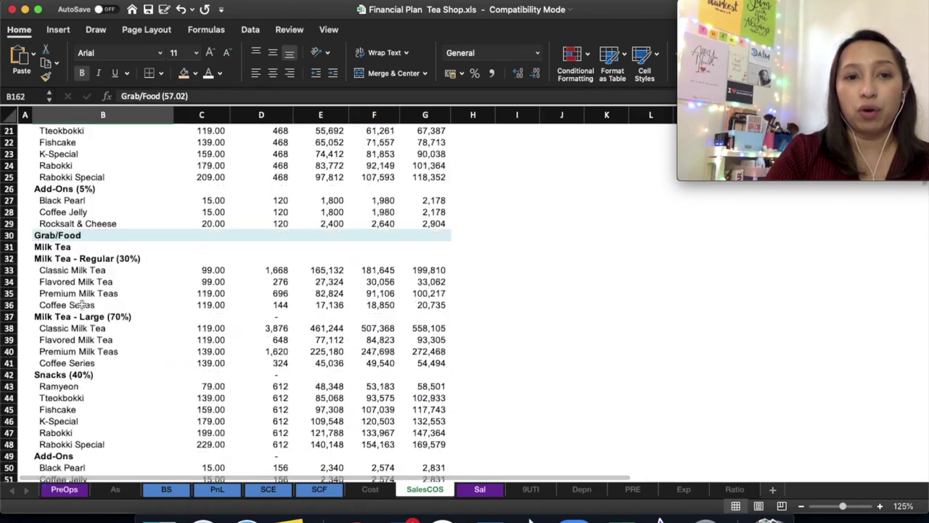
scroll(82, 303, down, 12)
scroll(82, 304, up, 10)
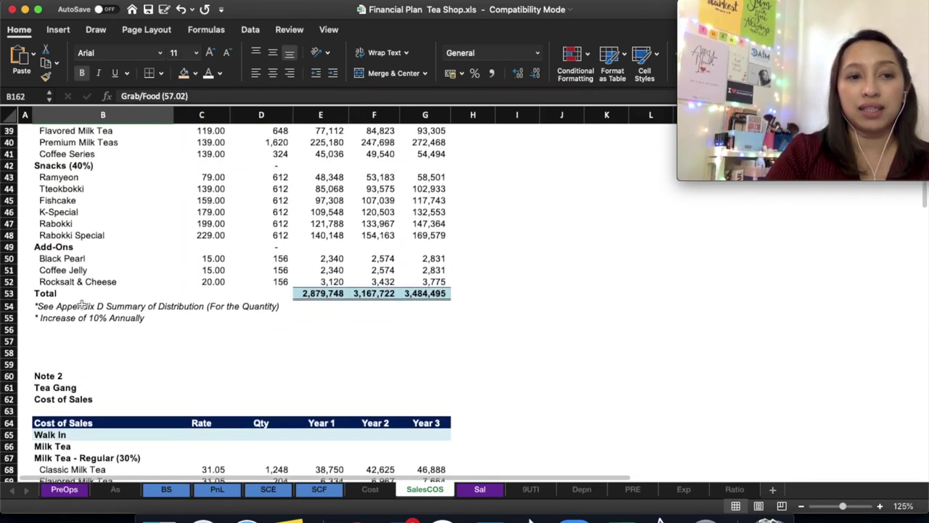
scroll(82, 304, down, 5)
scroll(82, 305, up, 9)
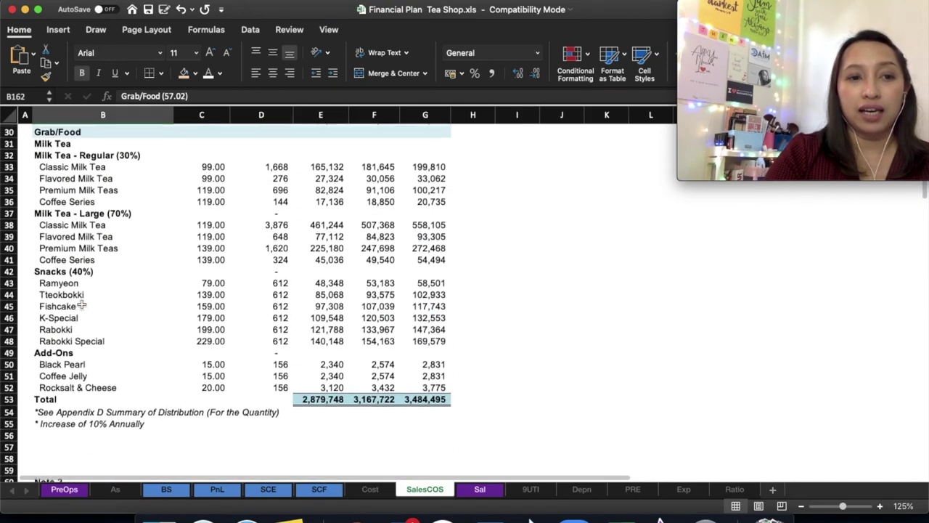
scroll(82, 305, down, 3)
scroll(82, 305, up, 7)
scroll(82, 305, up, 3)
scroll(82, 304, down, 20)
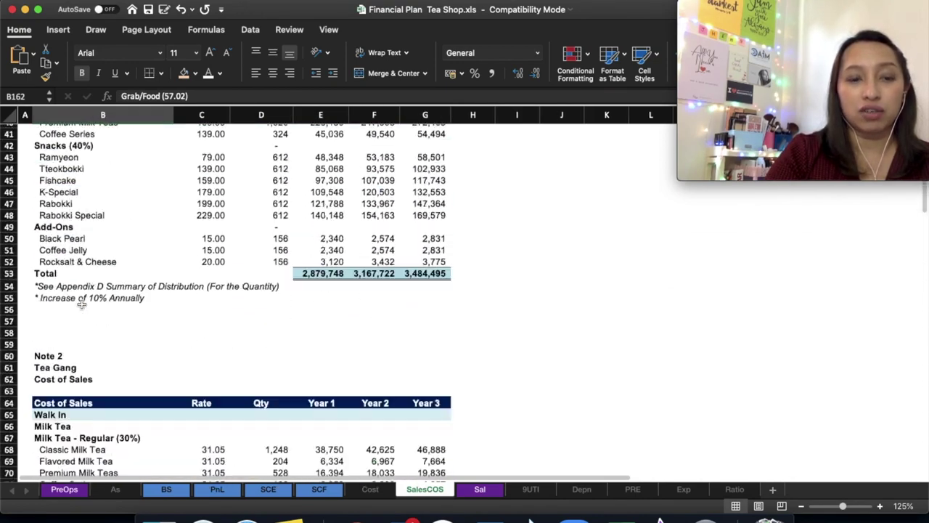
Examine the regular and large milk tea groups under the walk-in heading in the Summary of Distribution.
scroll(82, 303, down, 2)
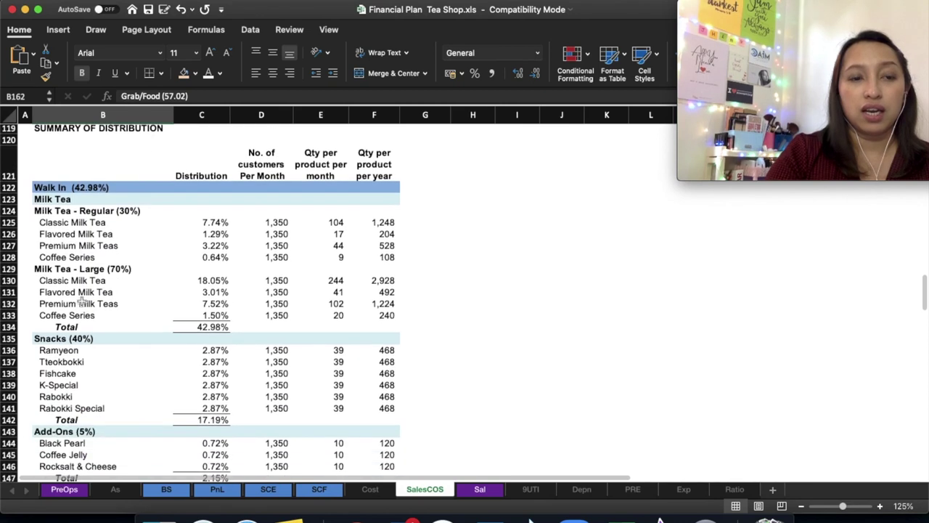
click(69, 212)
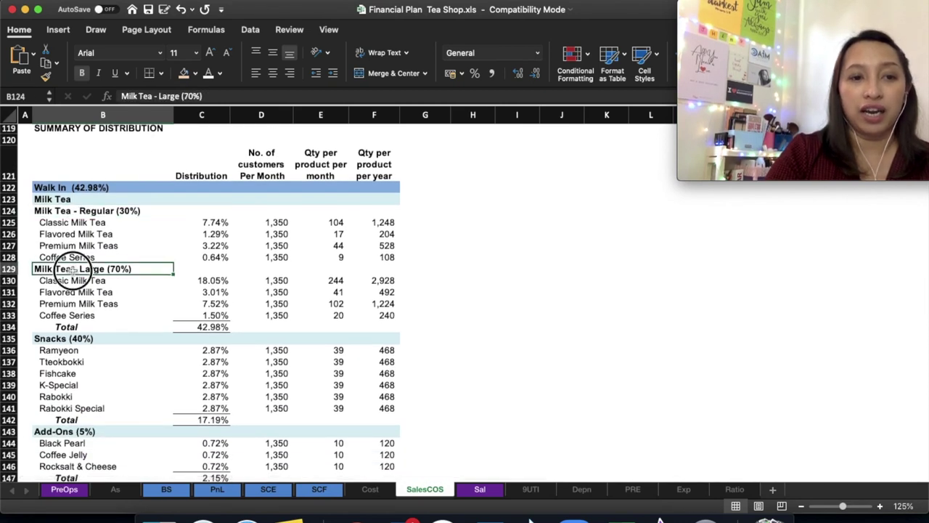
drag(73, 269, 73, 313)
click(84, 198)
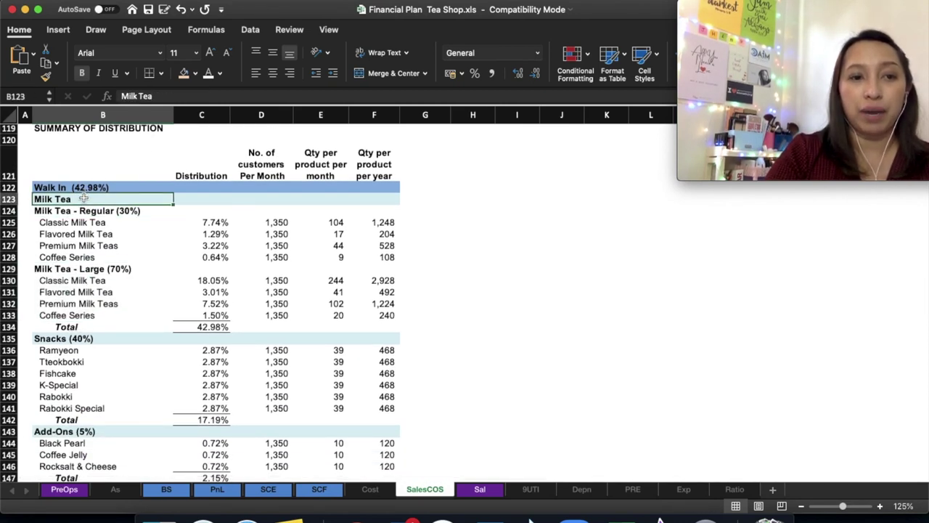
click(90, 188)
Examine the regular and large milk tea groups under Grab/Food, along with the distribution assumptions and customer preferences.
scroll(62, 316, down, 10)
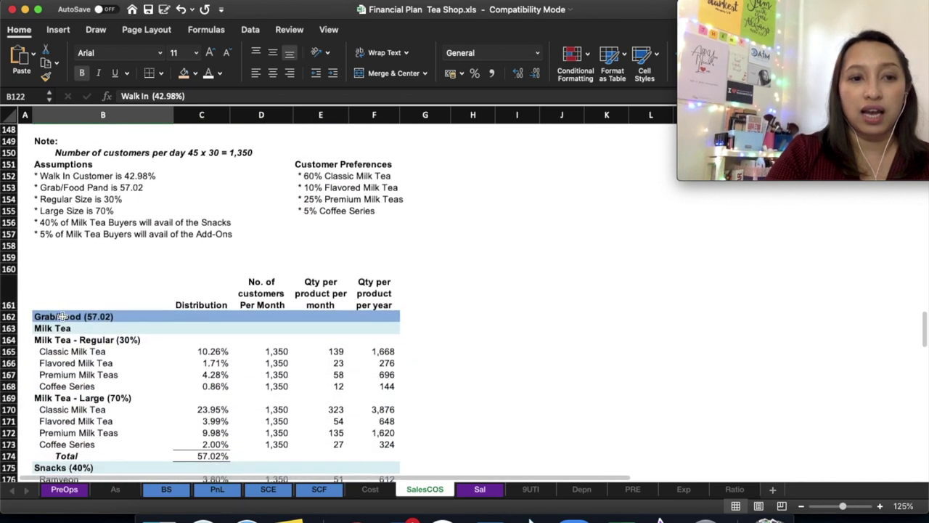
click(62, 316)
scroll(62, 317, down, 2)
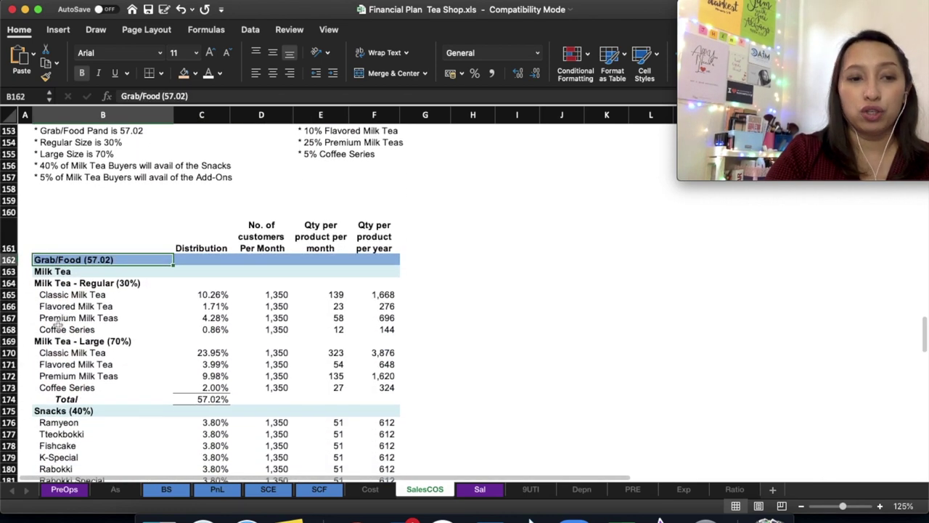
shift+click(77, 283)
drag(76, 283, 94, 385)
scroll(292, 293, up, 8)
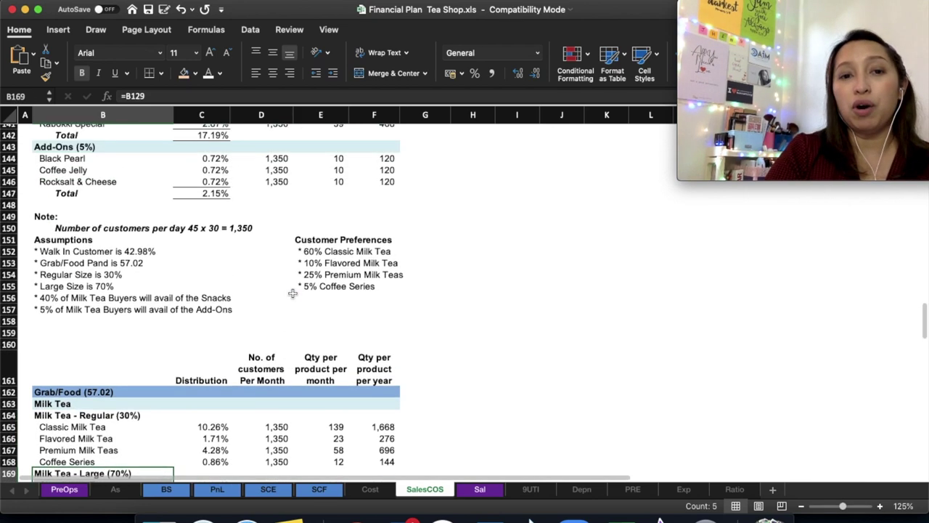
scroll(292, 292, up, 8)
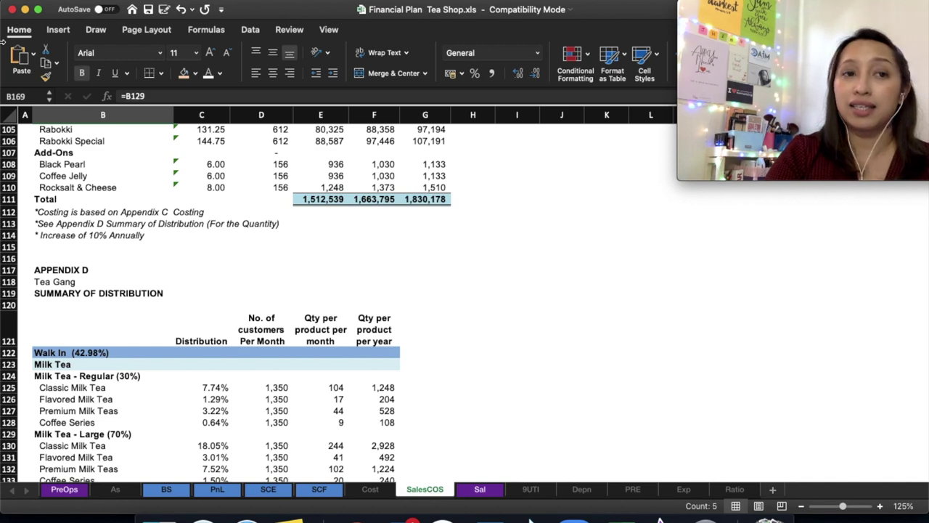
Switch back to Financial Plan Template - College - Partnership.xls and check the Chili Garlic Sauce quantity formula against the Cost of Sales table.
key(super+grave)
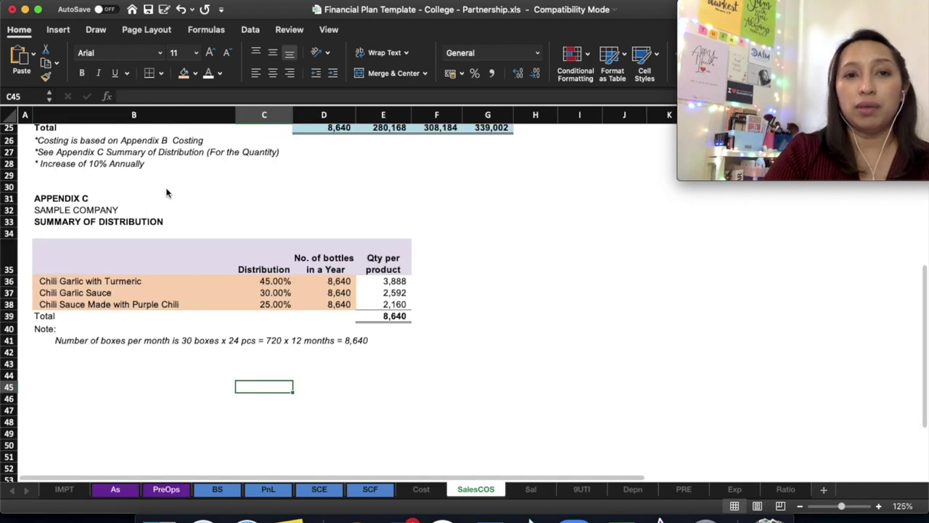
click(247, 274)
scroll(247, 273, up, 1)
scroll(247, 273, up, 1)
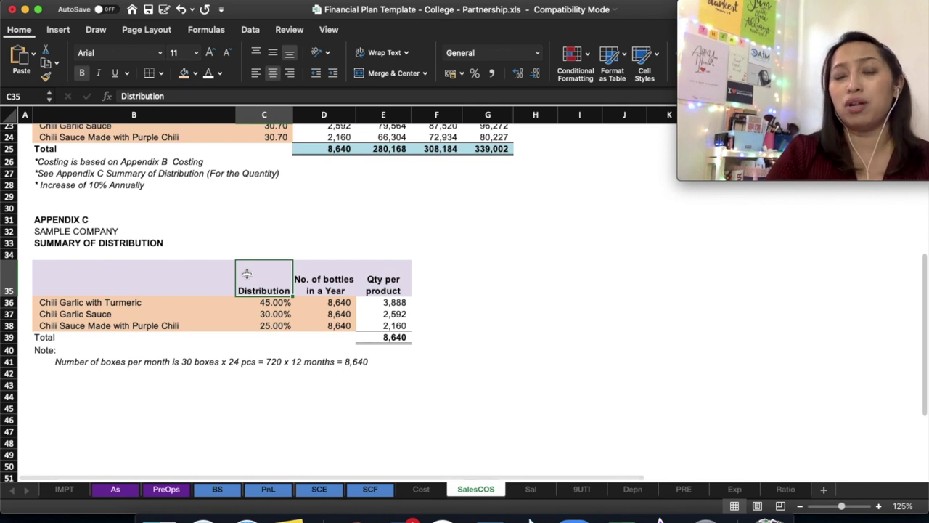
click(408, 314)
scroll(406, 273, up, 1)
scroll(406, 272, up, 4)
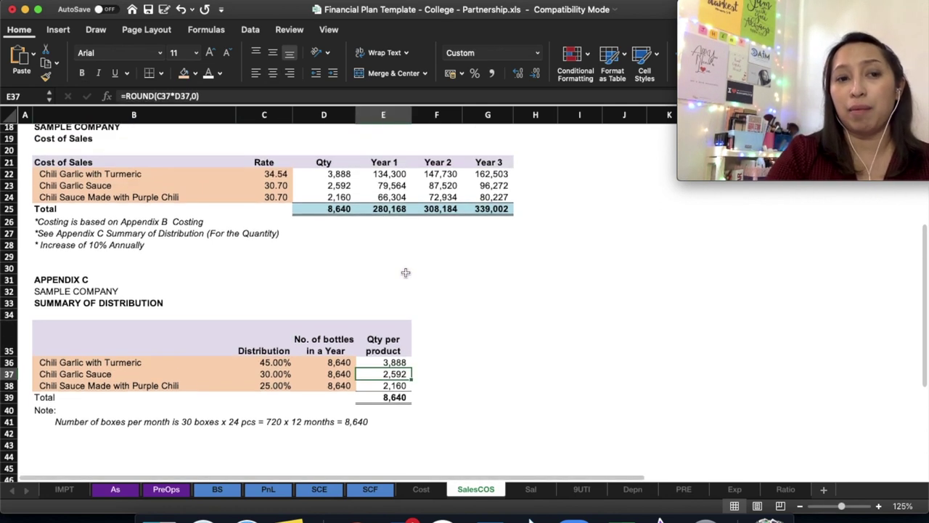
scroll(405, 272, down, 1)
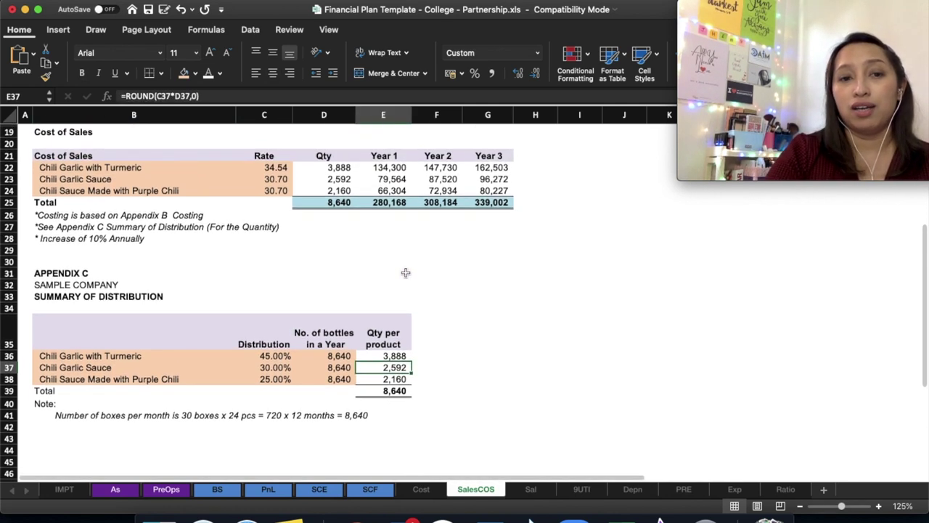
Add the heading Products above the product names in Appendix C's Summary of Distribution table.
click(172, 274)
scroll(280, 275, down, 3)
scroll(280, 274, up, 5)
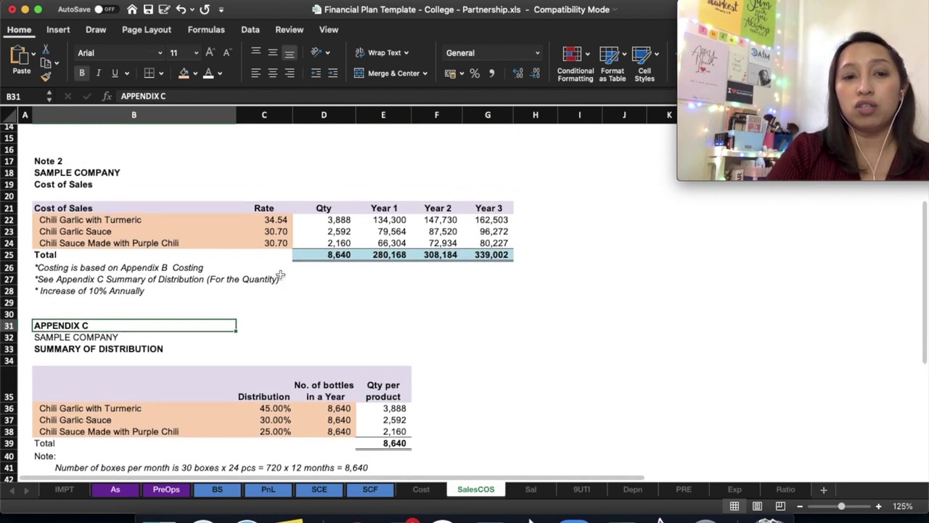
scroll(278, 270, down, 4)
click(143, 337)
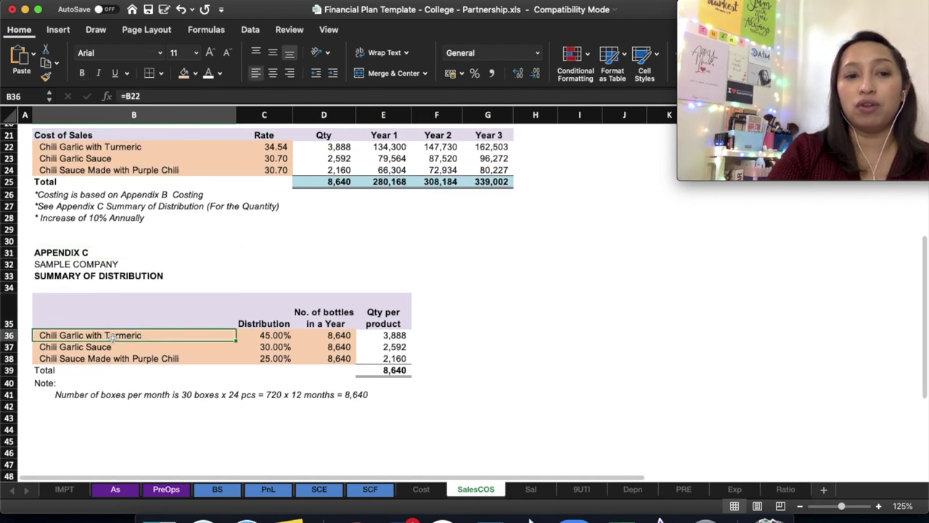
click(118, 321)
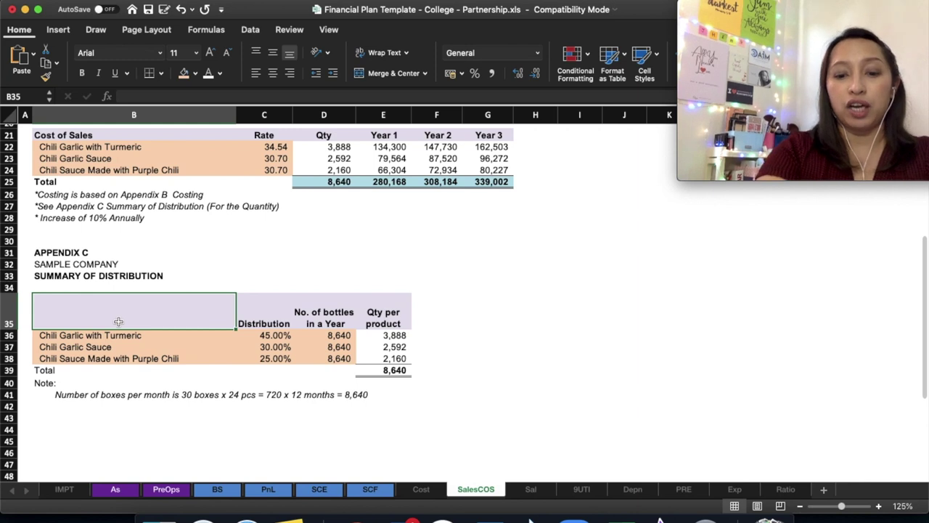
text(Products)
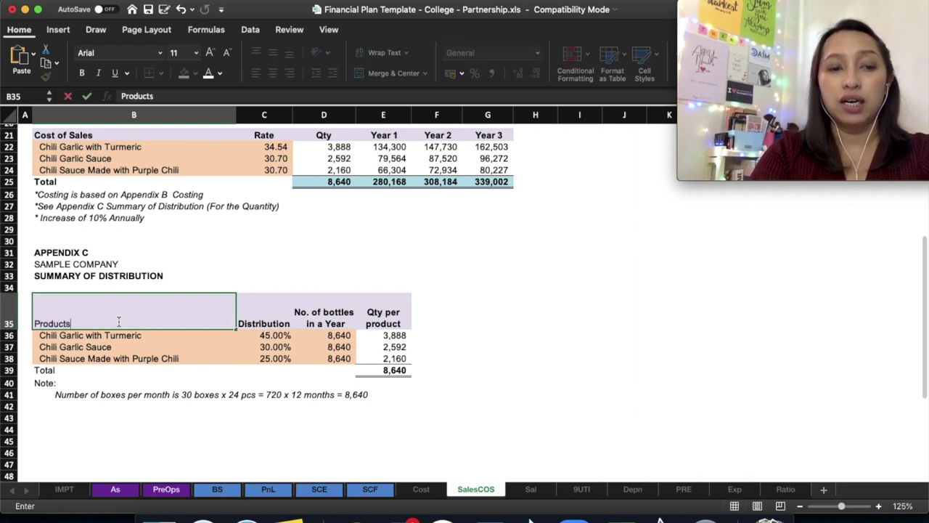
key(Return)
click(119, 324)
click(467, 356)
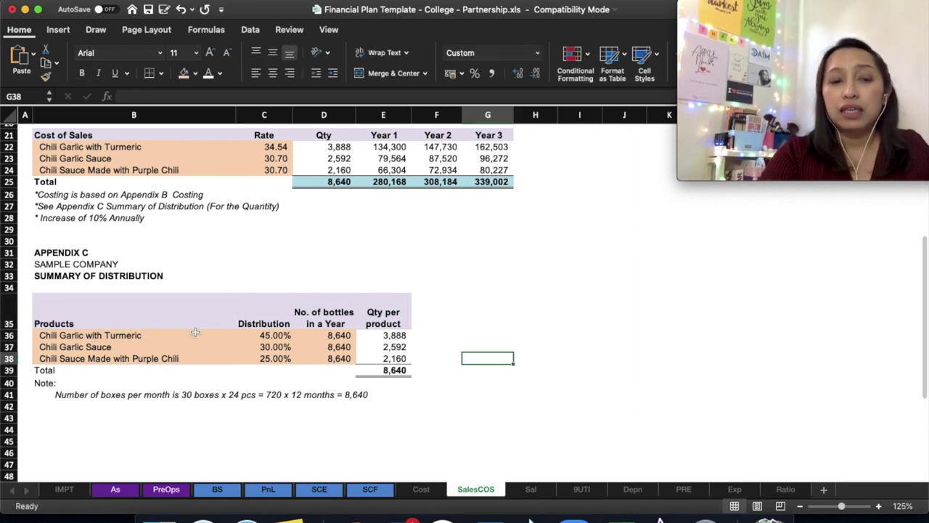
Review the Summary of Distribution's product names, the note on boxes per month, and the Appendix C block as a whole.
click(196, 333)
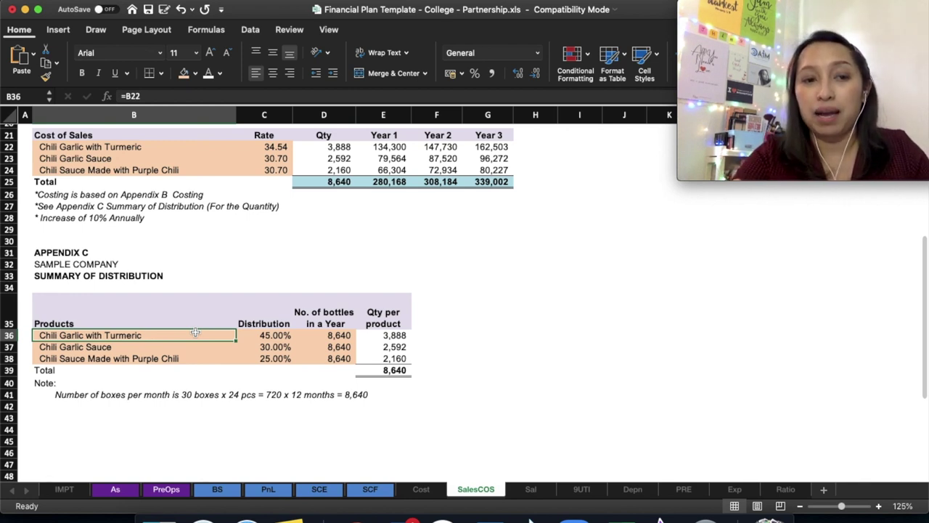
click(225, 392)
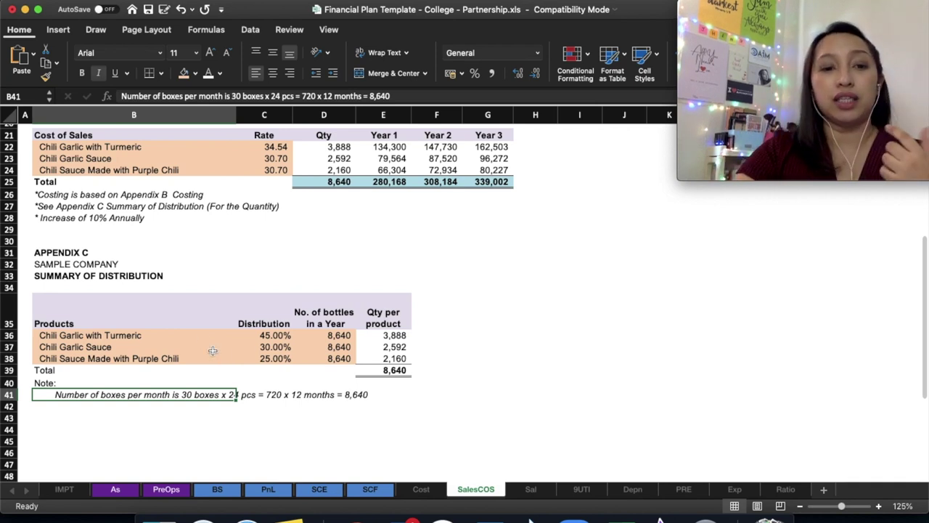
click(119, 370)
click(134, 334)
drag(134, 334, 135, 360)
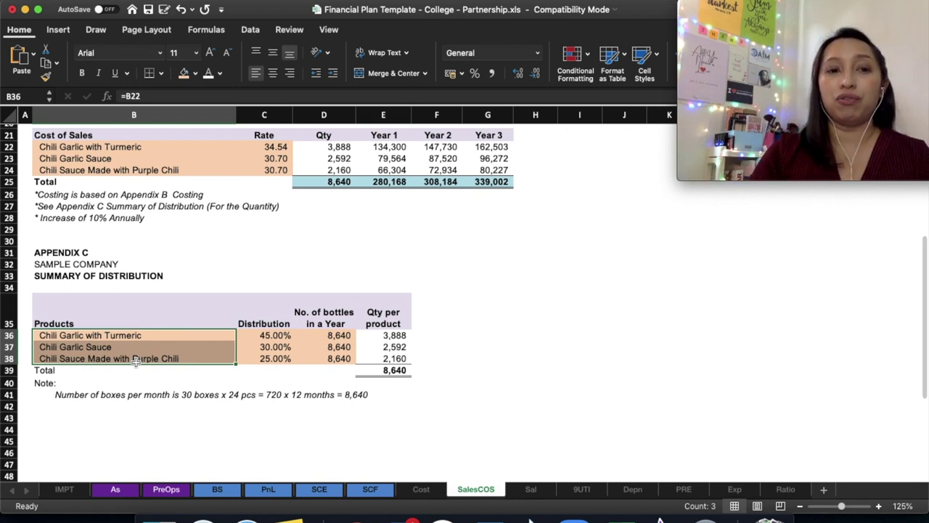
click(323, 369)
scroll(270, 440, down, 3)
click(200, 295)
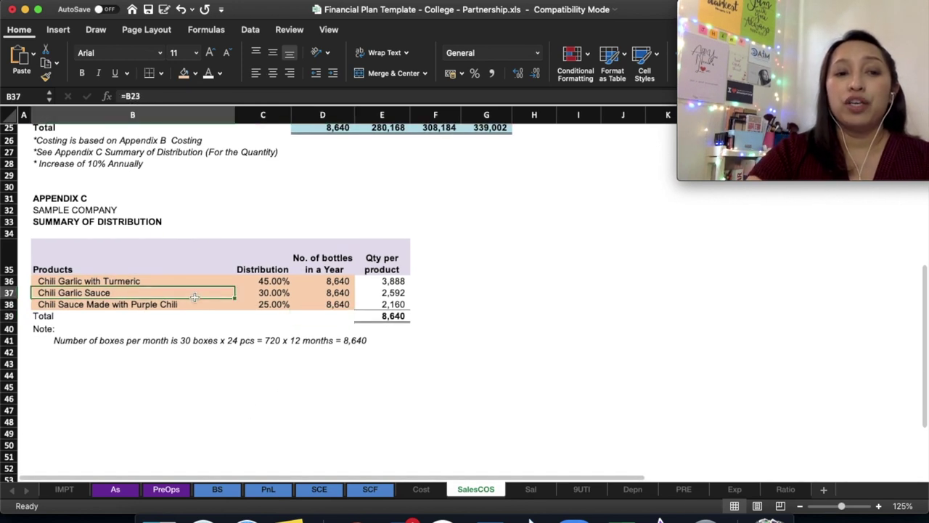
drag(96, 281, 100, 305)
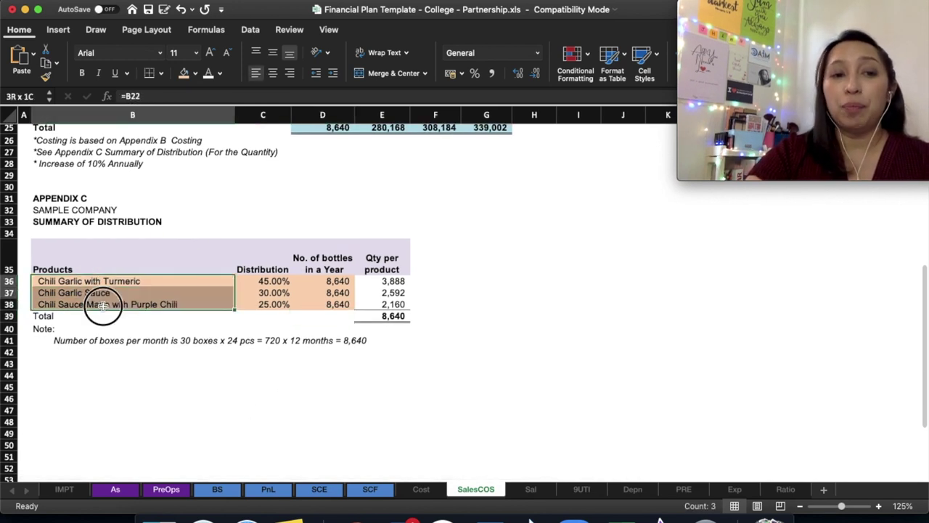
click(93, 210)
click(87, 221)
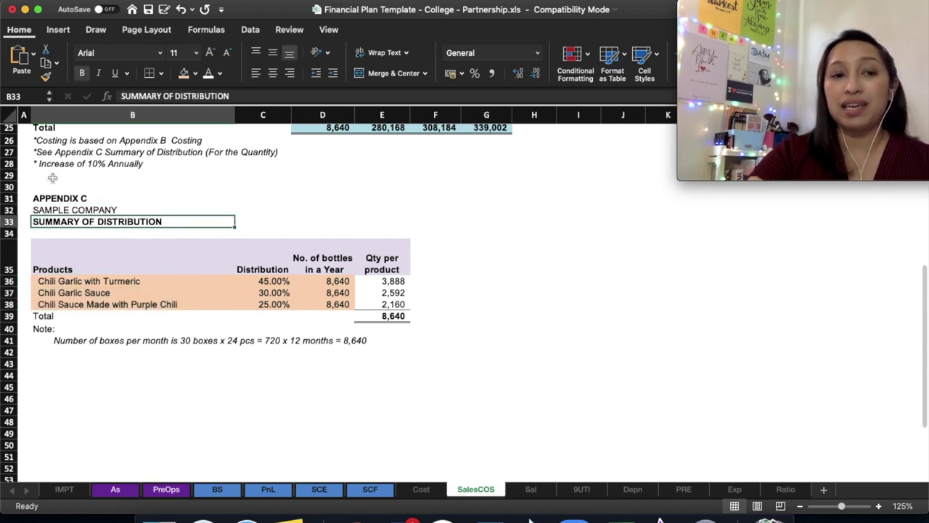
drag(53, 176, 367, 355)
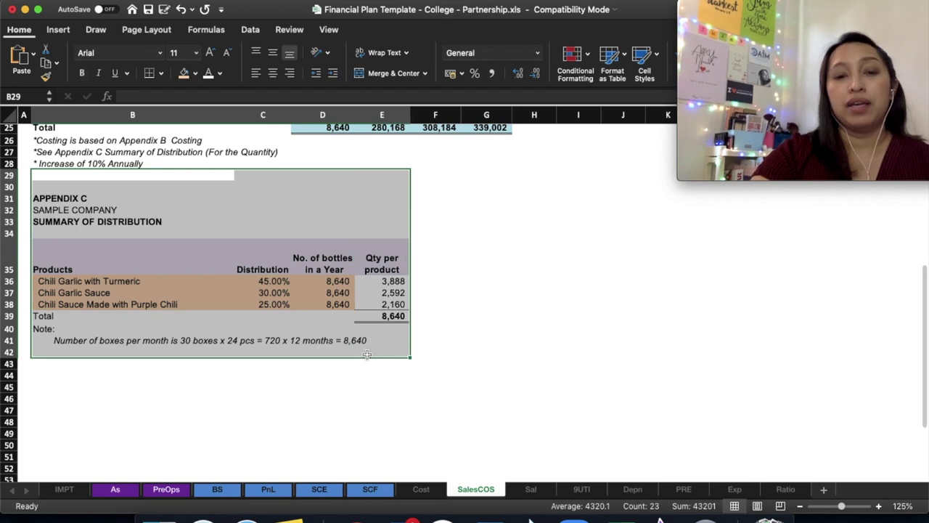
click(438, 353)
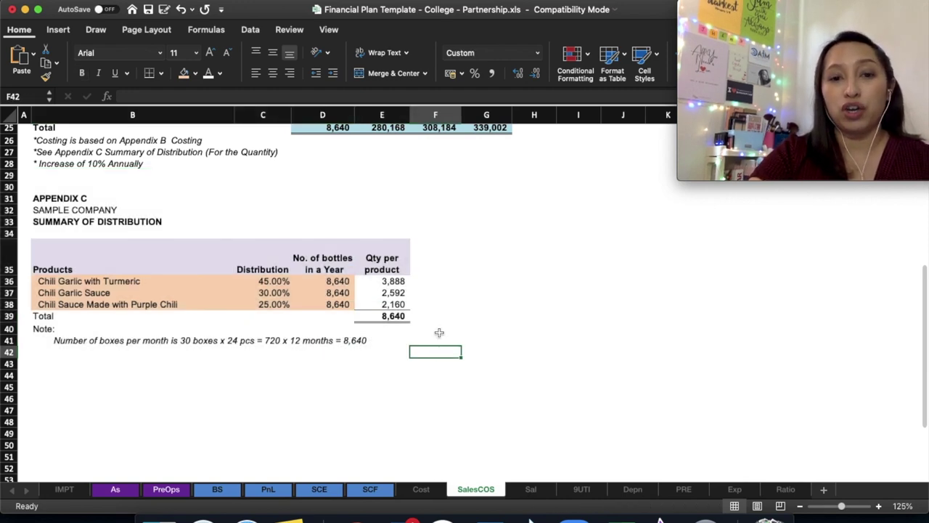
Check how the product names in the Sales Projections table link to those in the Summary of Distribution.
scroll(439, 332, up, 10)
click(233, 295)
click(143, 197)
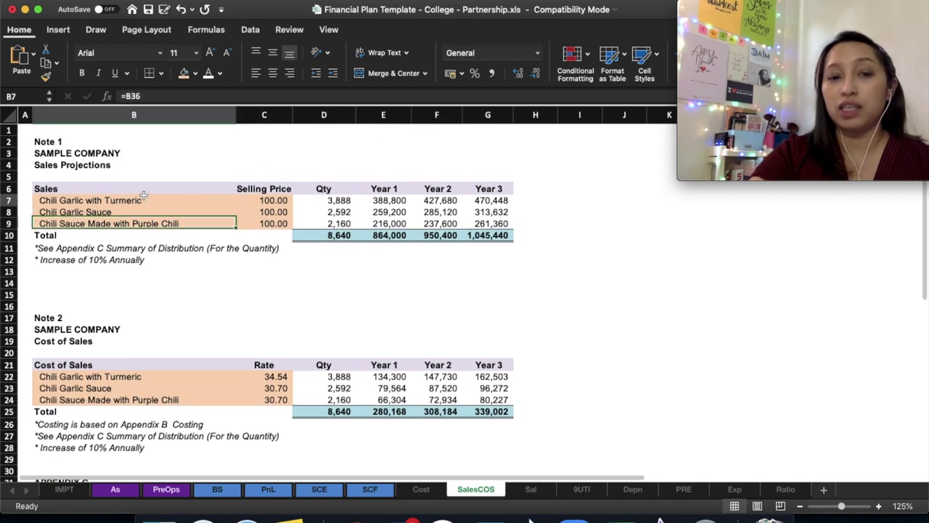
key(Down)
key(Down)
key(Down)
key(Down)
key(Down)
click(113, 212)
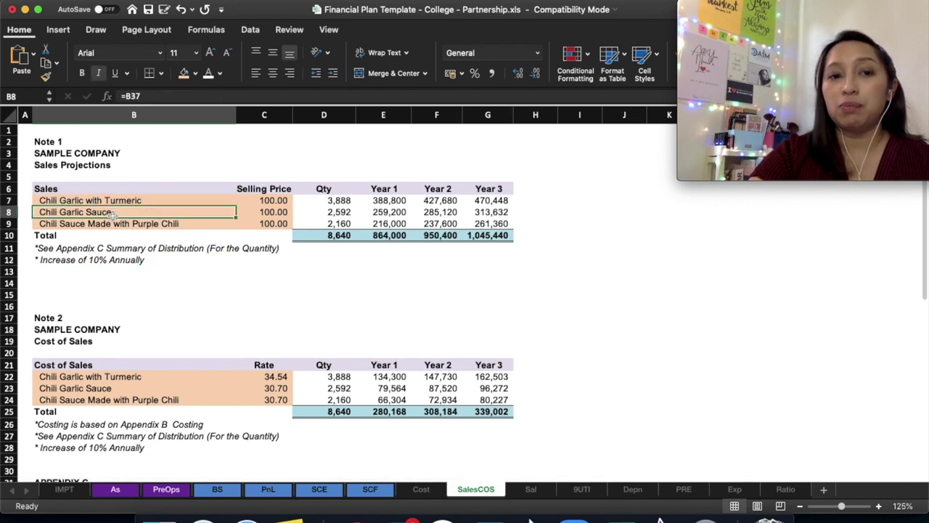
key(Up)
key(Down)
key(Down)
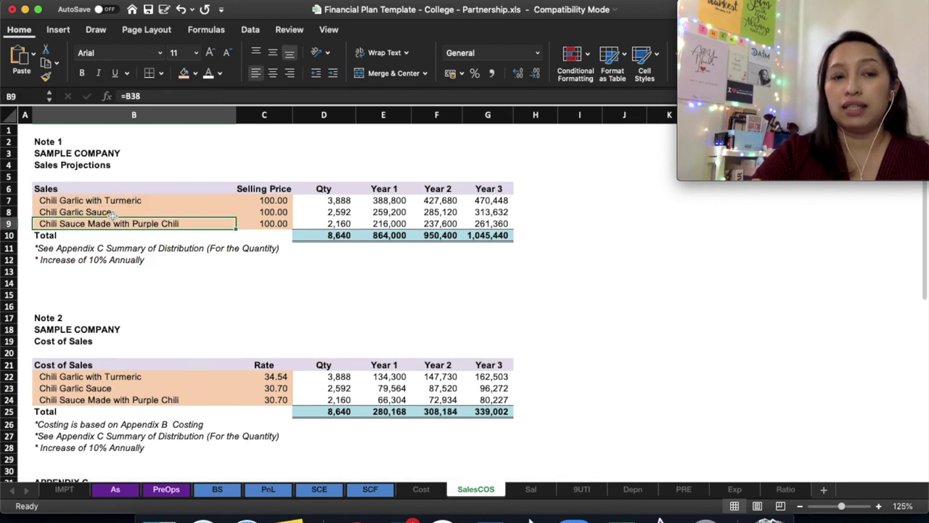
key(Up)
scroll(123, 290, down, 9)
click(127, 309)
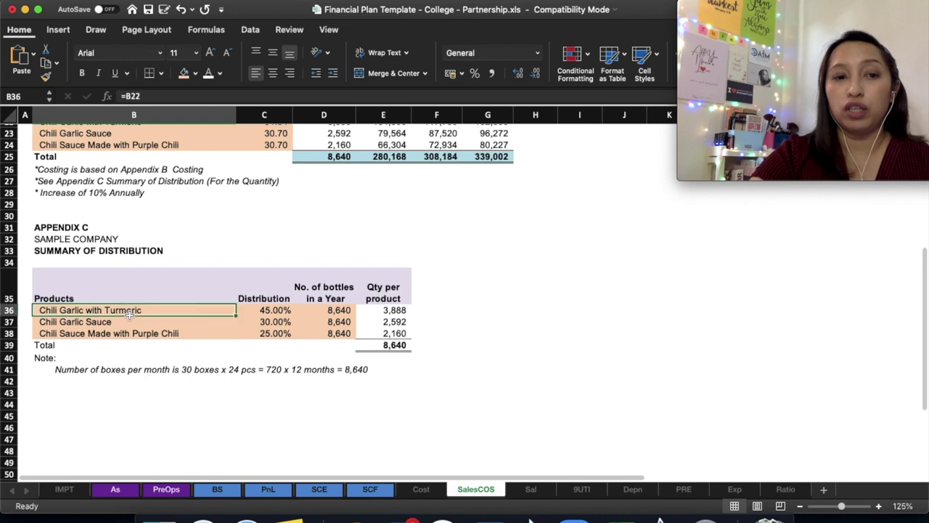
scroll(131, 290, up, 9)
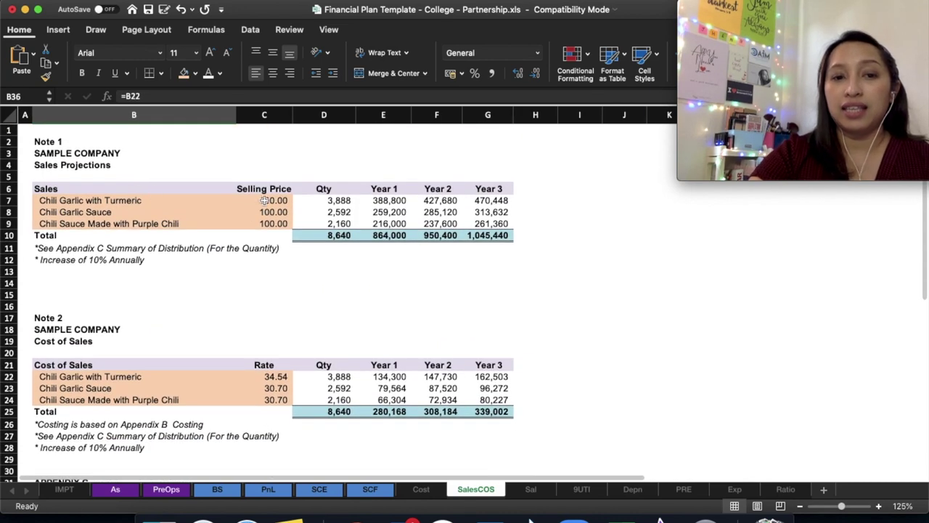
Examine the selling prices, the linked quantities and the Year 1 sales formula in the Sales Projections table.
click(265, 202)
drag(317, 191, 321, 223)
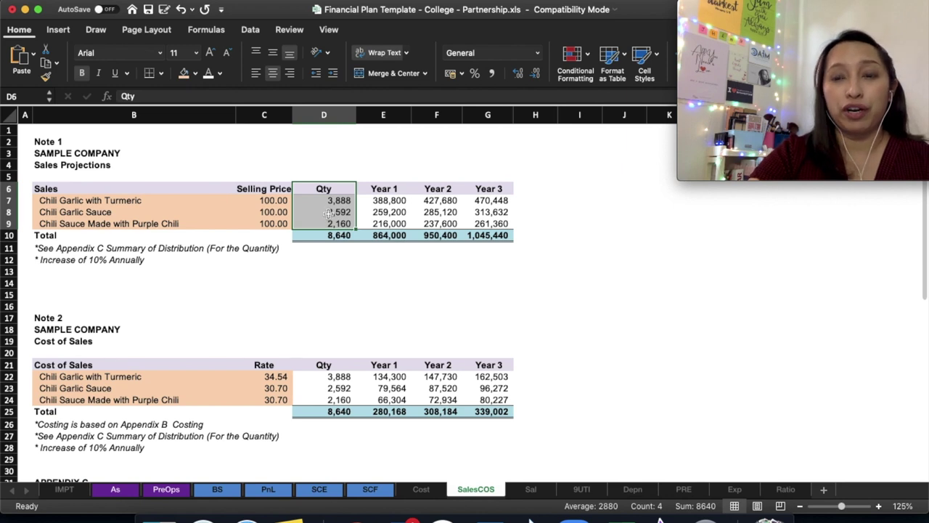
click(328, 212)
click(330, 202)
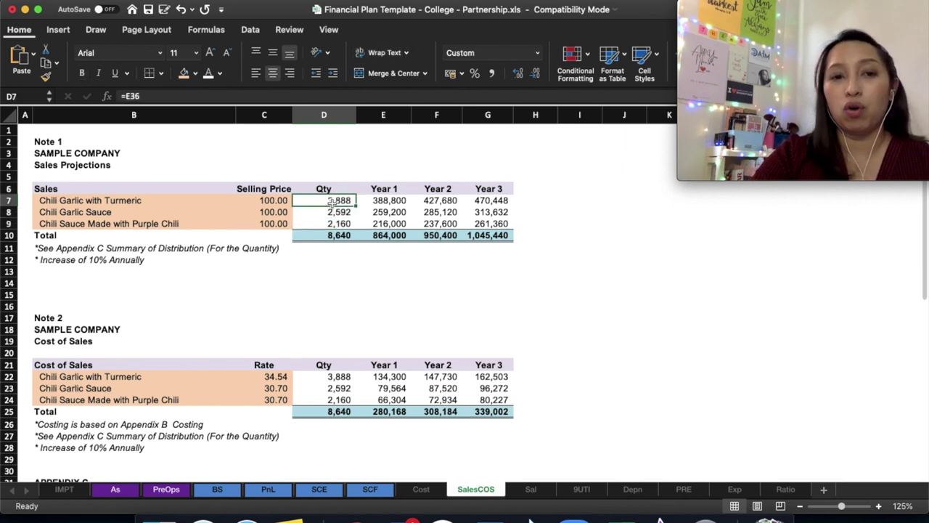
click(264, 188)
click(263, 200)
click(25, 201)
click(331, 202)
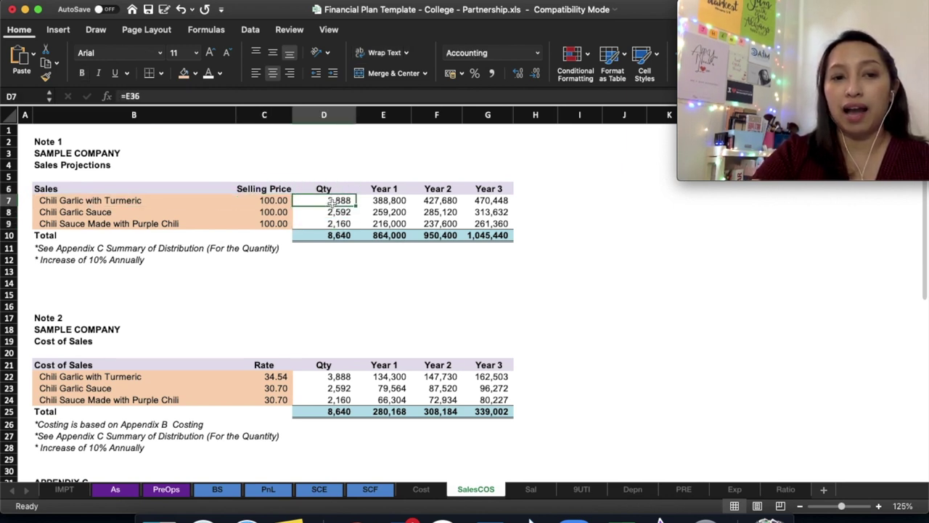
key(Right)
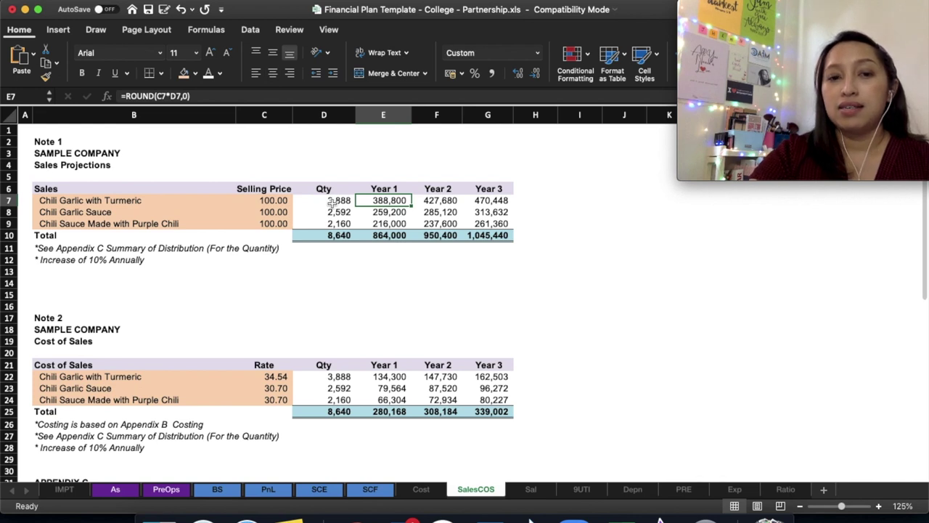
click(330, 202)
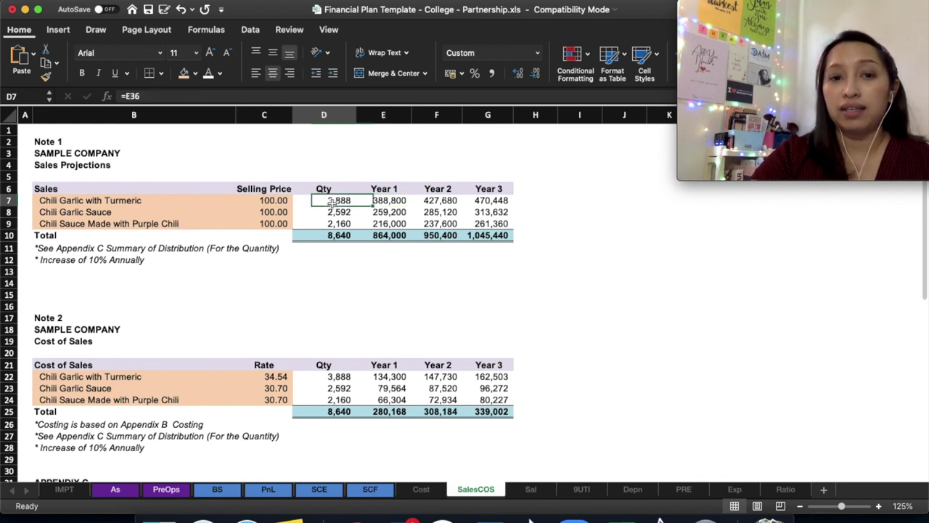
key(Down)
key(Down)
Read the notes under Sales Projections and follow the quantity reference to the products in Appendix C's Summary of Distribution.
scroll(330, 202, down, 5)
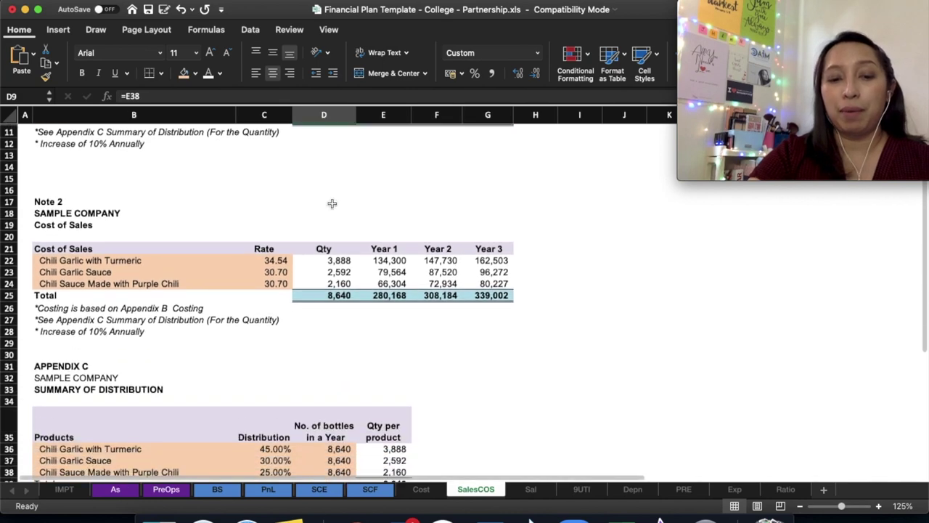
scroll(330, 203, up, 5)
click(144, 259)
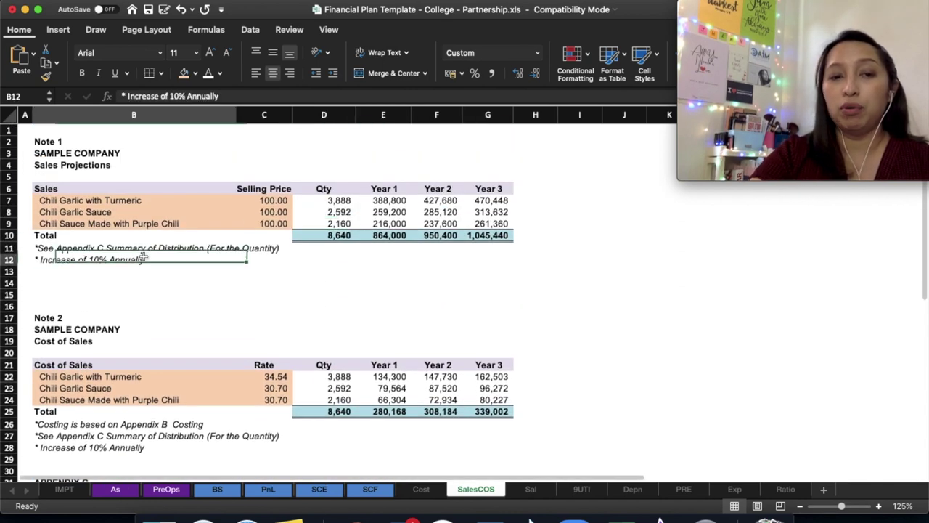
key(Up)
scroll(188, 313, down, 5)
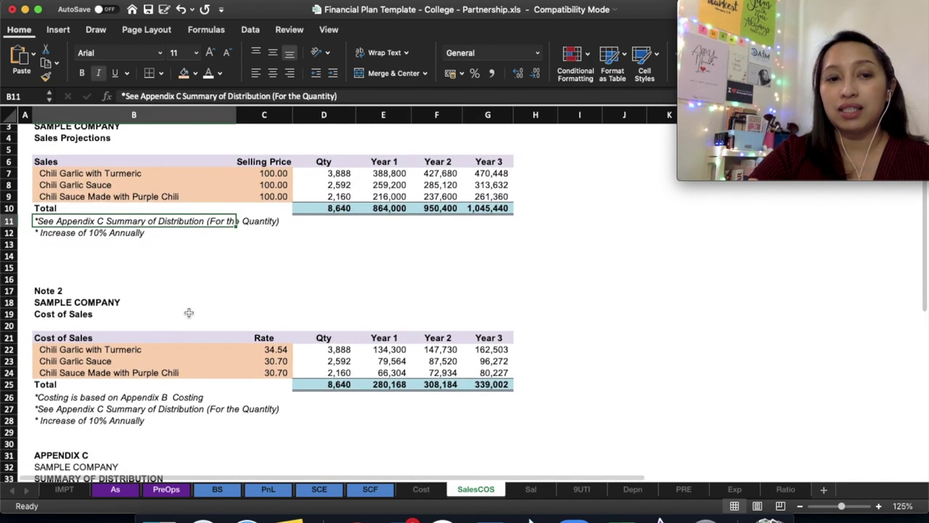
scroll(188, 313, up, 1)
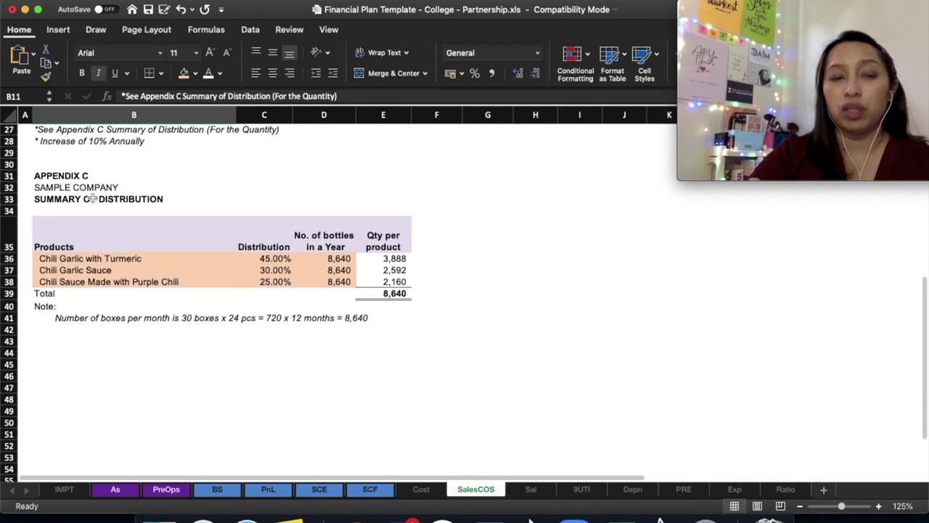
click(93, 199)
click(106, 258)
click(118, 272)
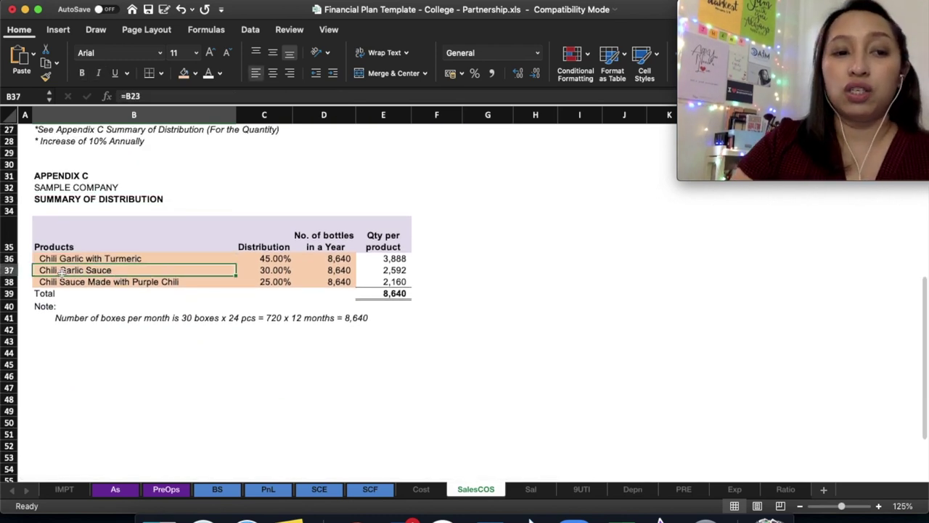
Insert a row above Chili Garlic Sauce in the Summary of Distribution and fill the Qty per product formula down through it.
click(9, 270)
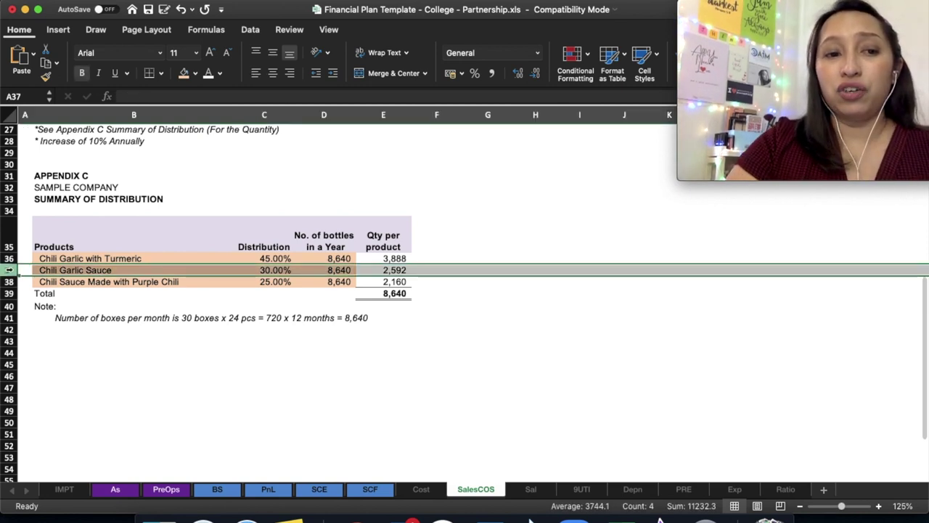
right_click(9, 270)
click(54, 332)
click(188, 354)
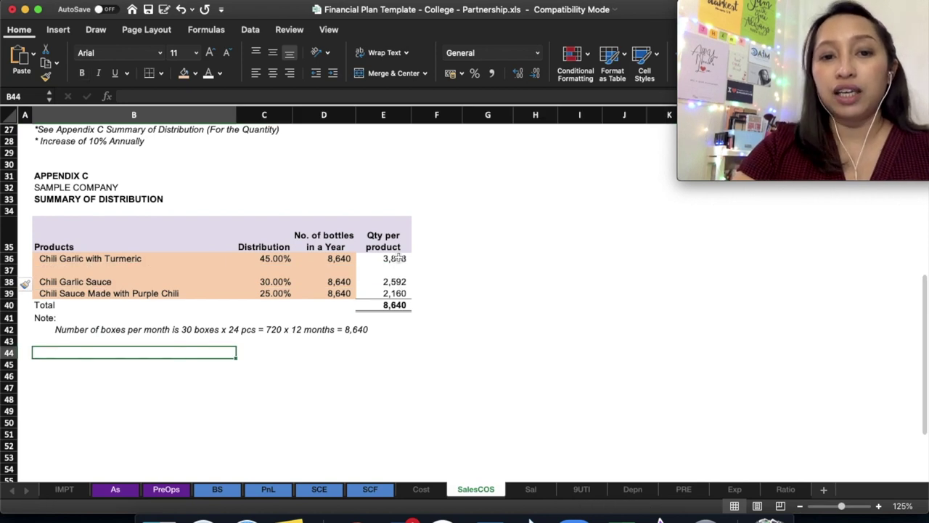
drag(399, 258, 398, 280)
key(ctrl+d)
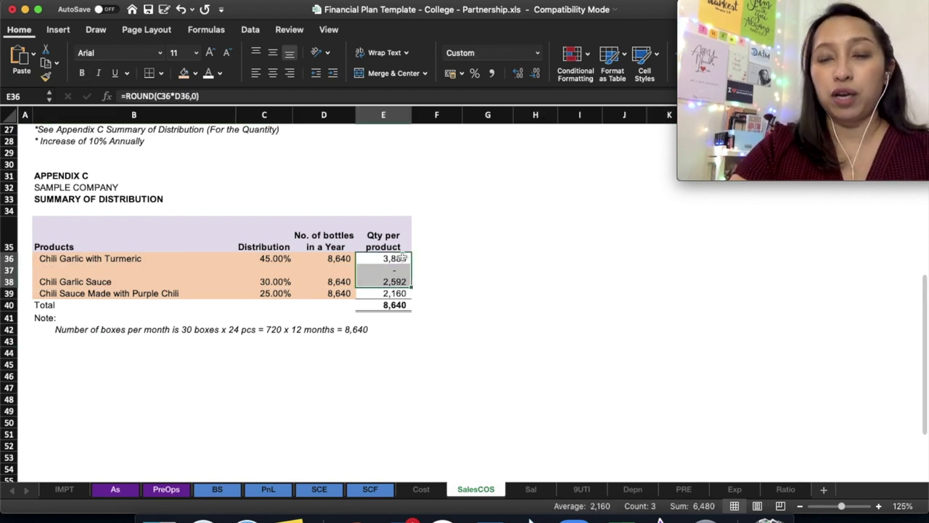
Enter 5 as the number of bottles and 5% as the distribution in the inserted row.
click(348, 269)
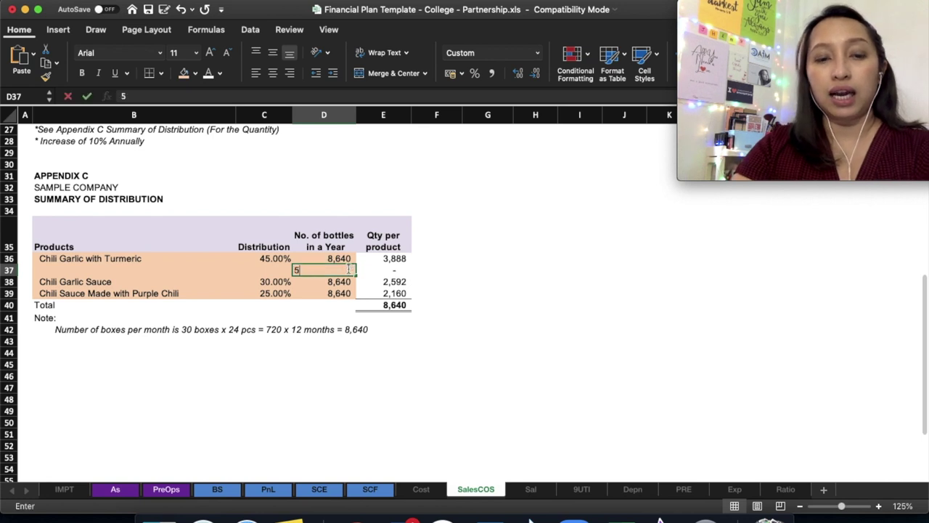
key(Left)
text(5%)
key(Return)
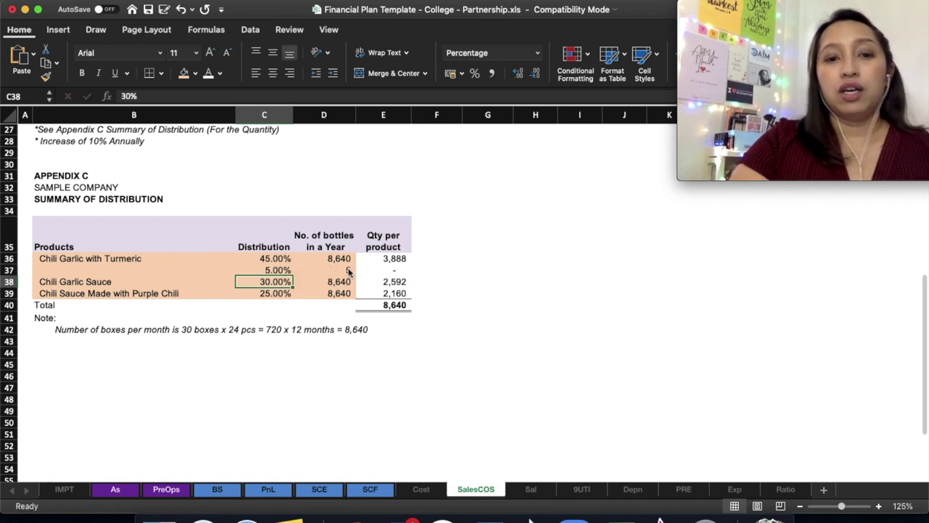
Check the inserted row's Qty per product formula and set its number of bottles in a year to 500.
click(385, 271)
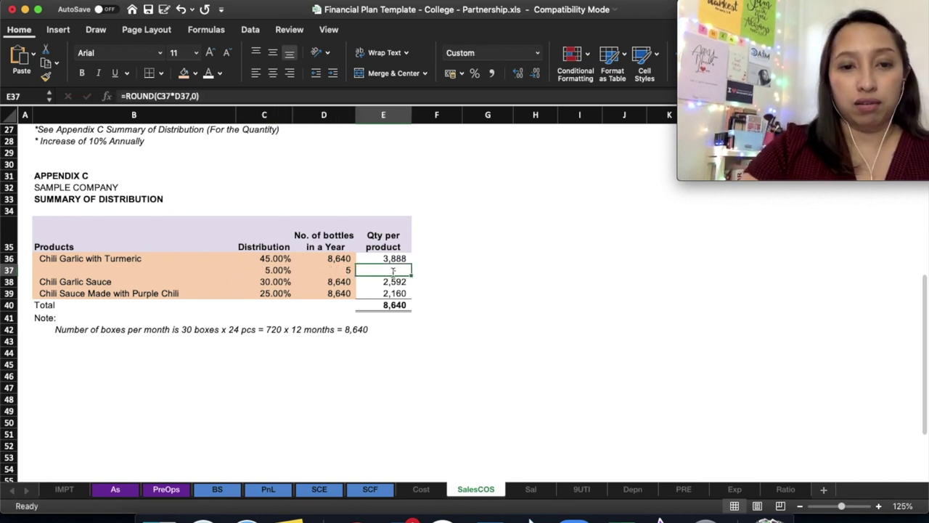
key(Return)
key(Up)
key(Left)
text(50)
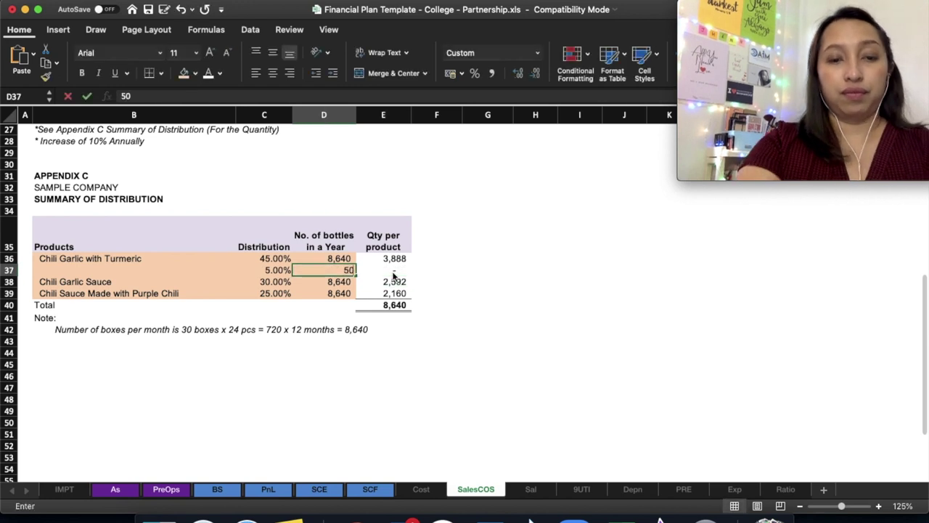
text(0)
key(Return)
click(501, 269)
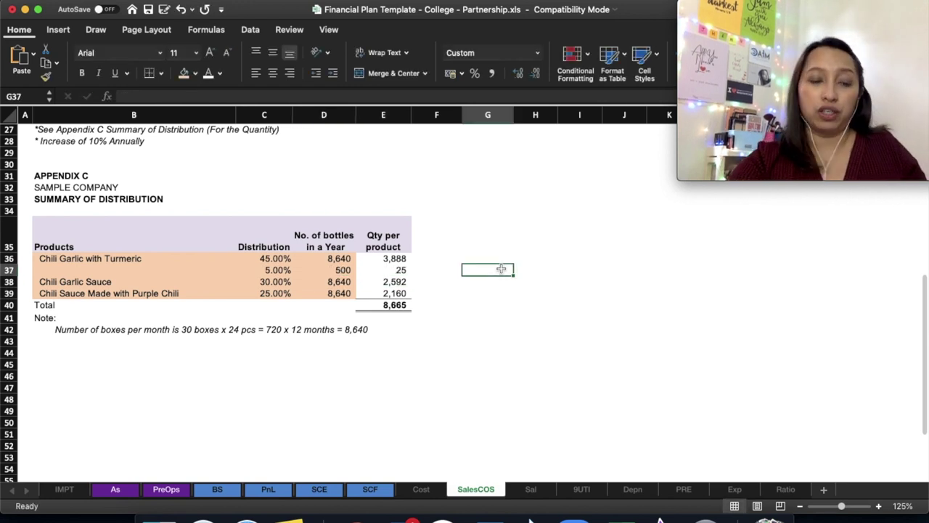
Undo the inserted product row and its entries in the Summary of Distribution.
key(super+z)
key(super+z)
key(super+z)
key(super+z)
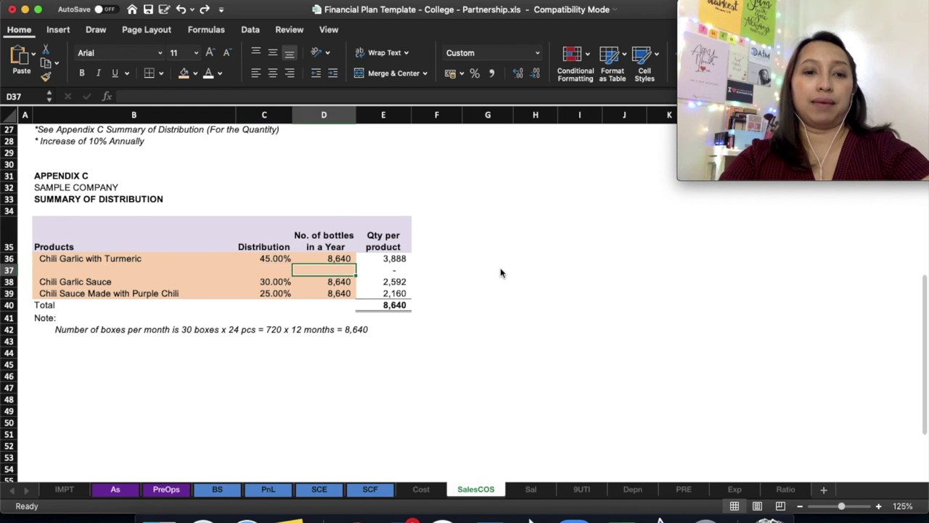
key(super+z)
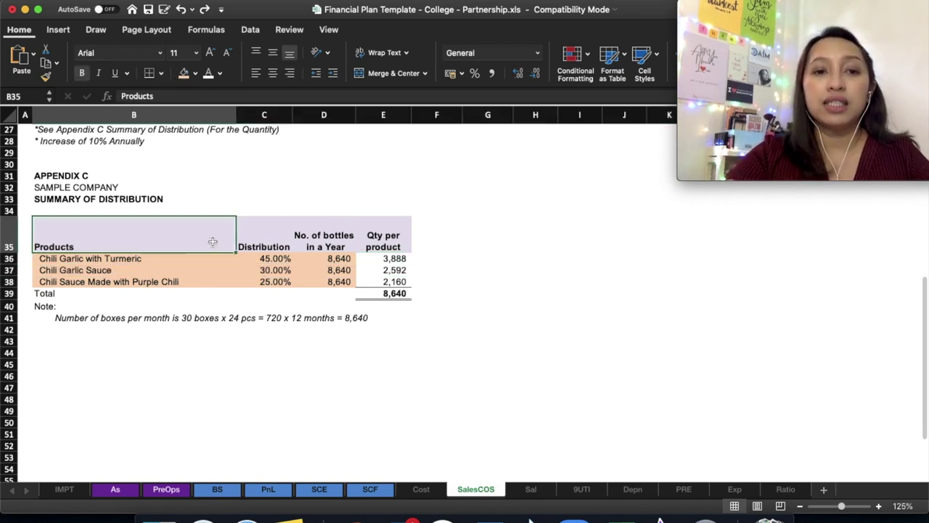
Total the three Distribution percentages in the Total row with =SUM(C36:C38), and clear that total again.
click(234, 279)
drag(262, 258, 265, 281)
click(274, 293)
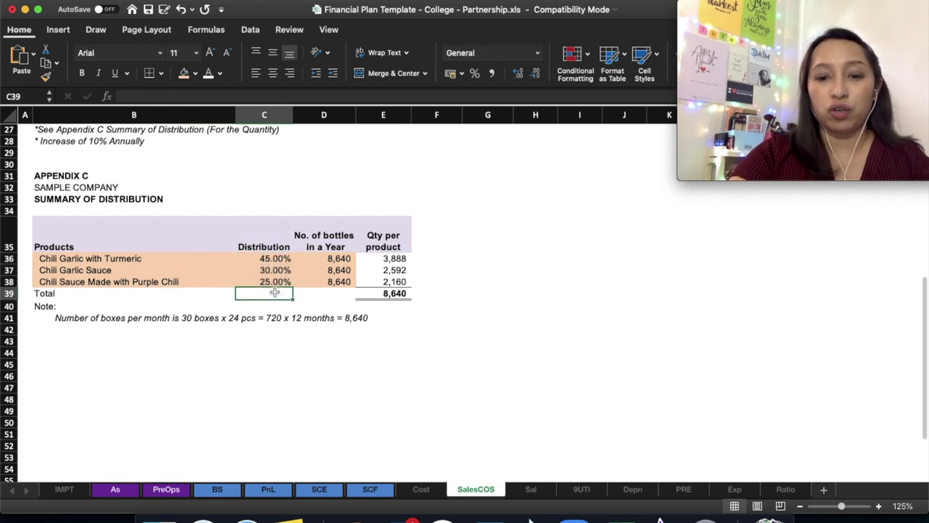
text(=sum()
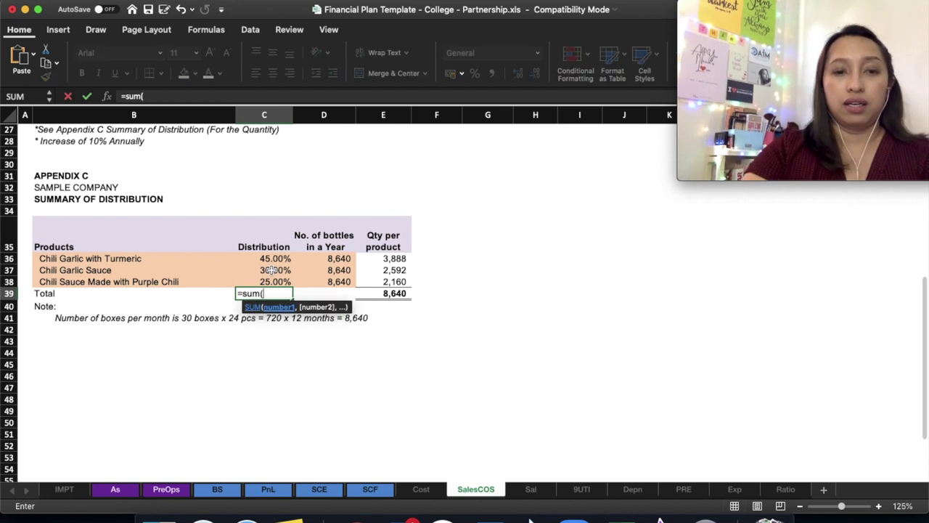
drag(265, 258, 267, 282)
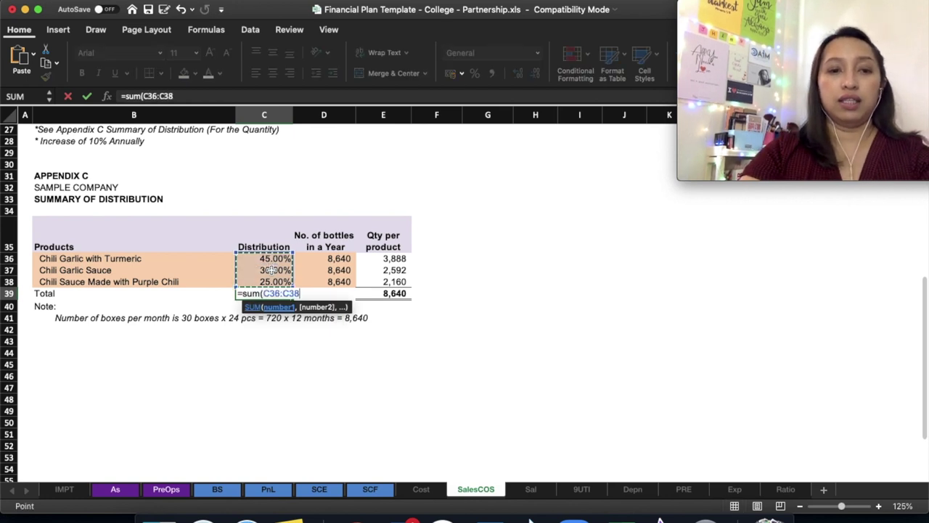
key(Return)
key(Up)
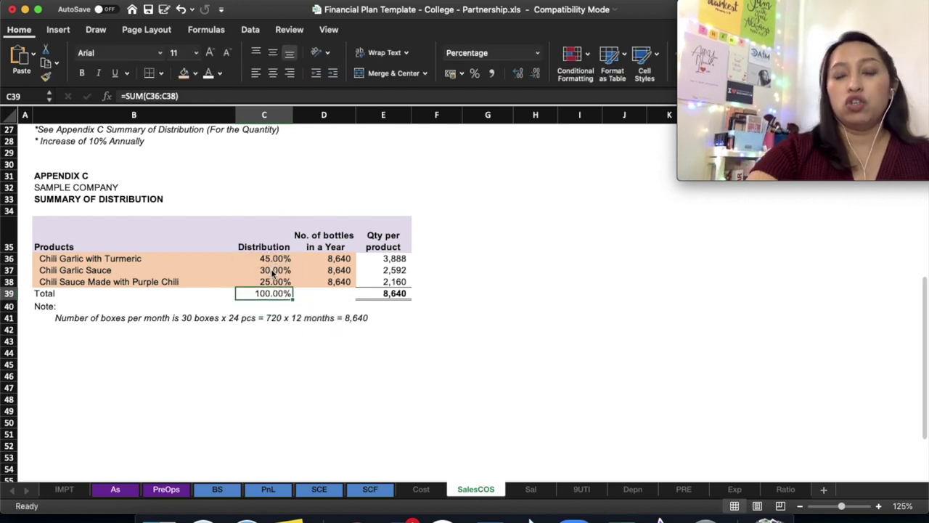
key(Delete)
Examine the linked product names and each product's Distribution percentage in the Summary of Distribution.
click(257, 242)
click(124, 258)
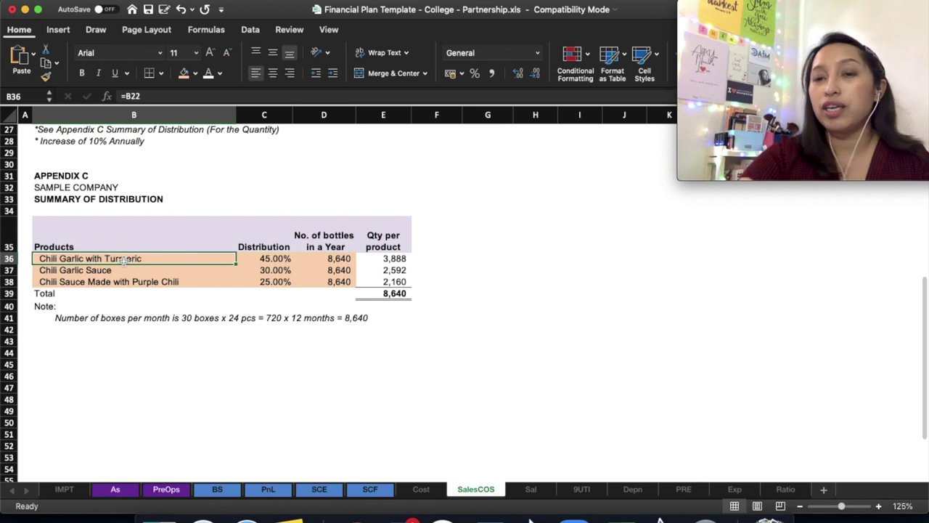
click(137, 270)
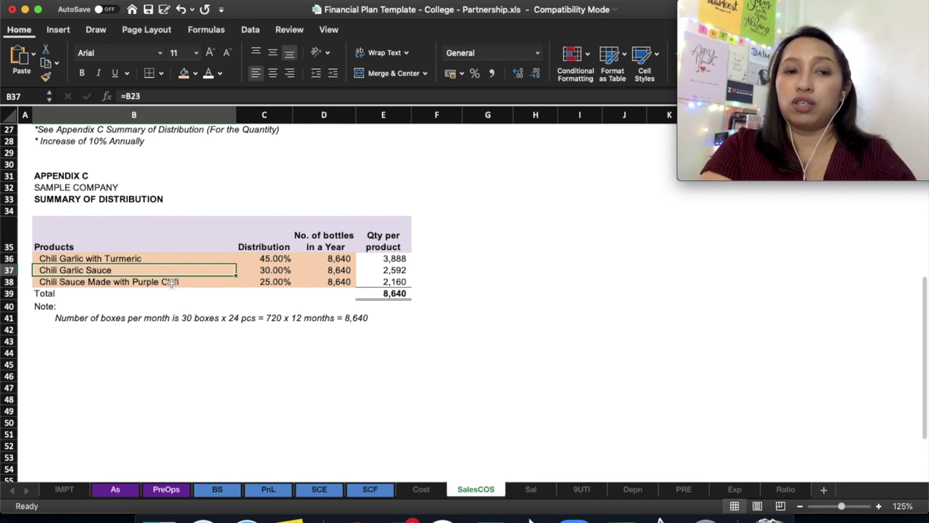
click(278, 257)
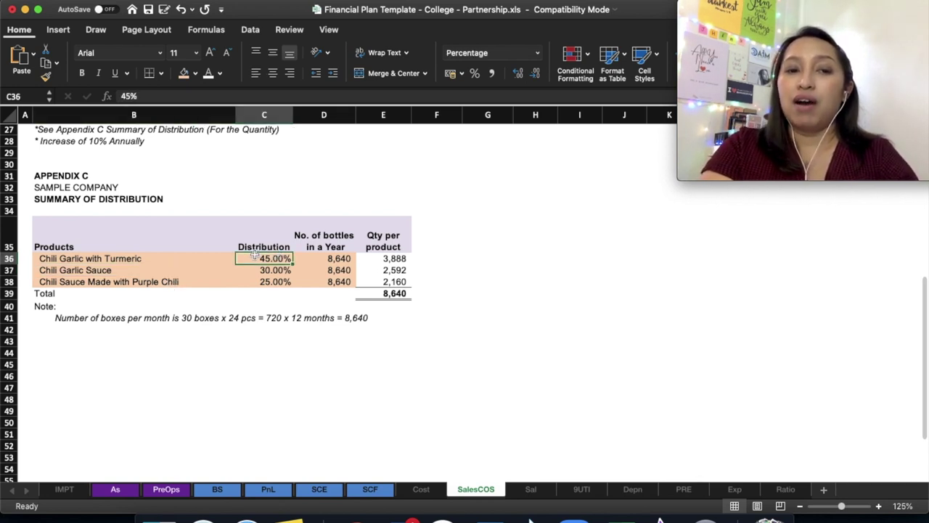
click(214, 254)
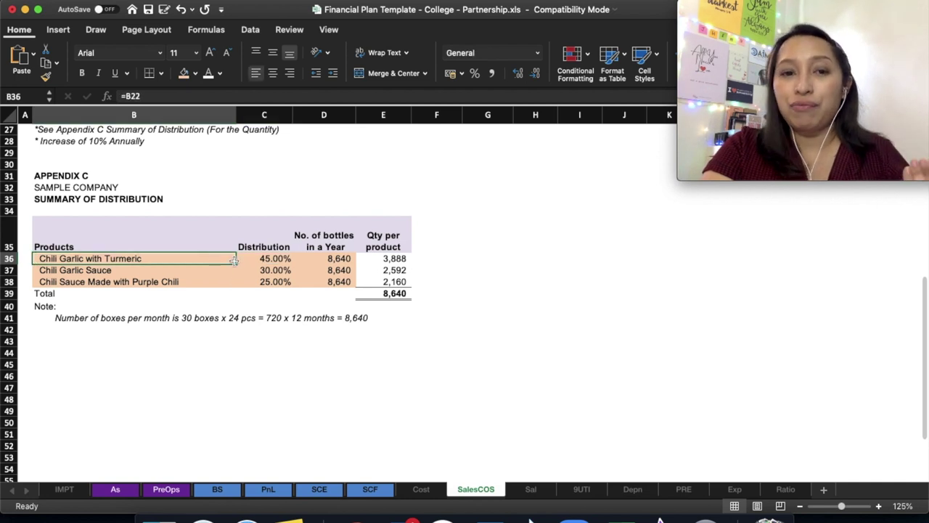
click(273, 260)
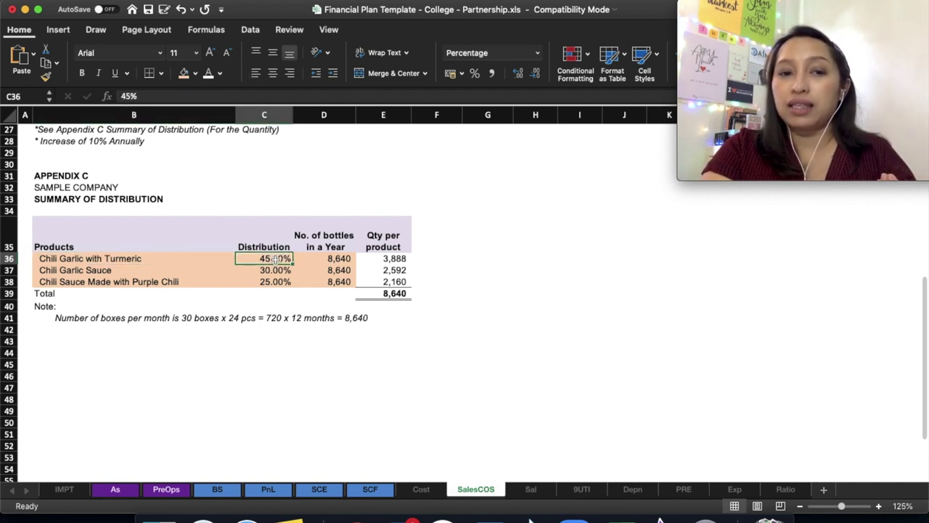
click(175, 259)
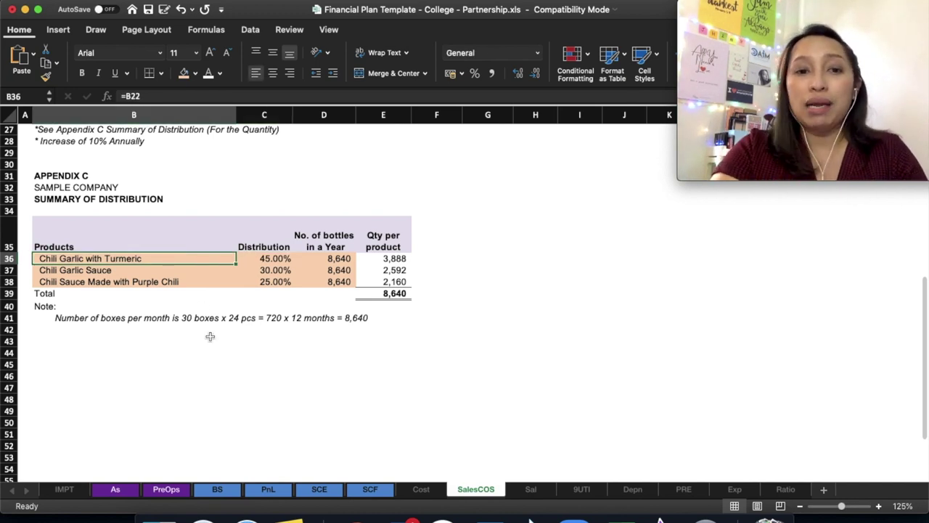
drag(273, 259, 275, 281)
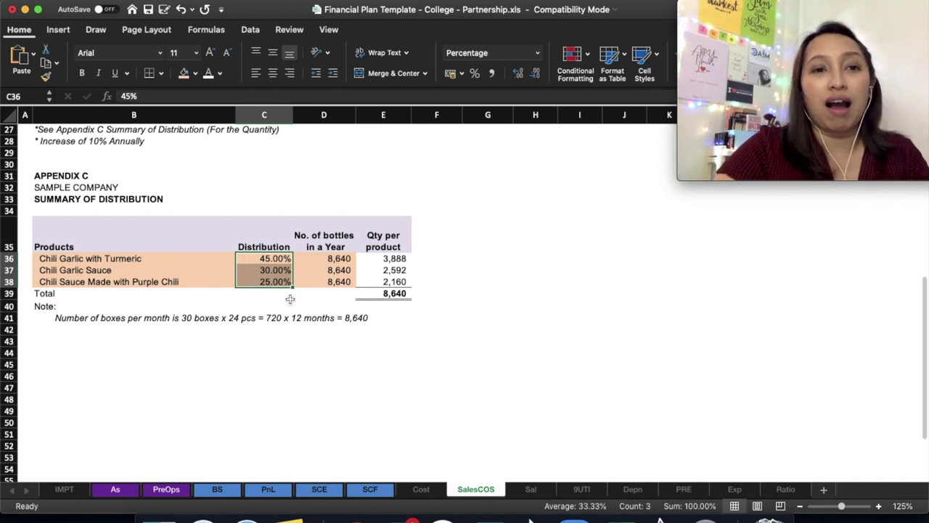
click(249, 341)
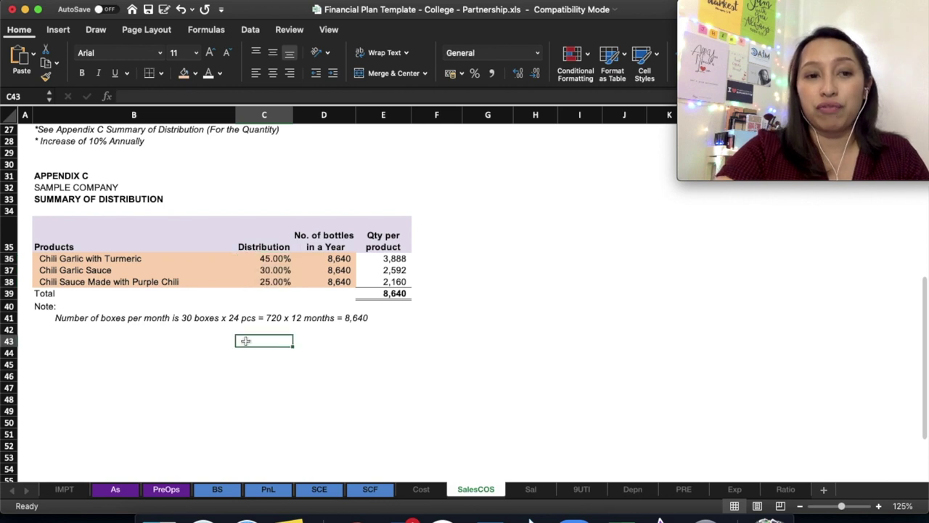
click(238, 301)
drag(262, 259, 262, 282)
click(249, 384)
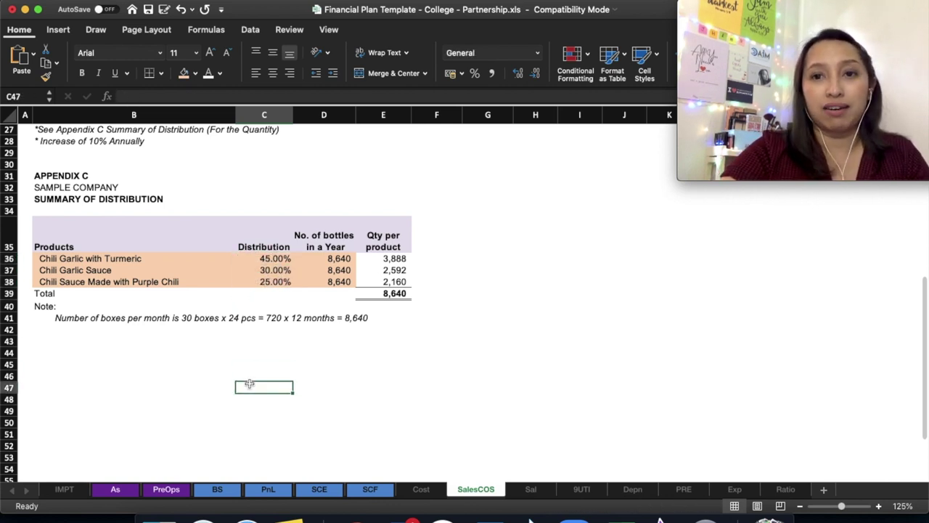
Compare the three products' No. of bottles in a Year entries with the note below the table.
click(328, 282)
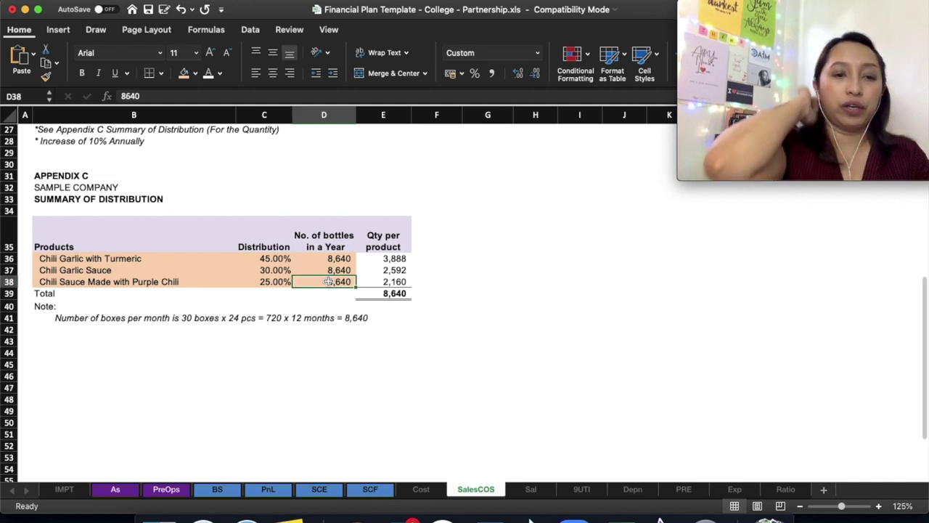
click(307, 307)
key(Down)
key(Left)
key(Left)
key(Left)
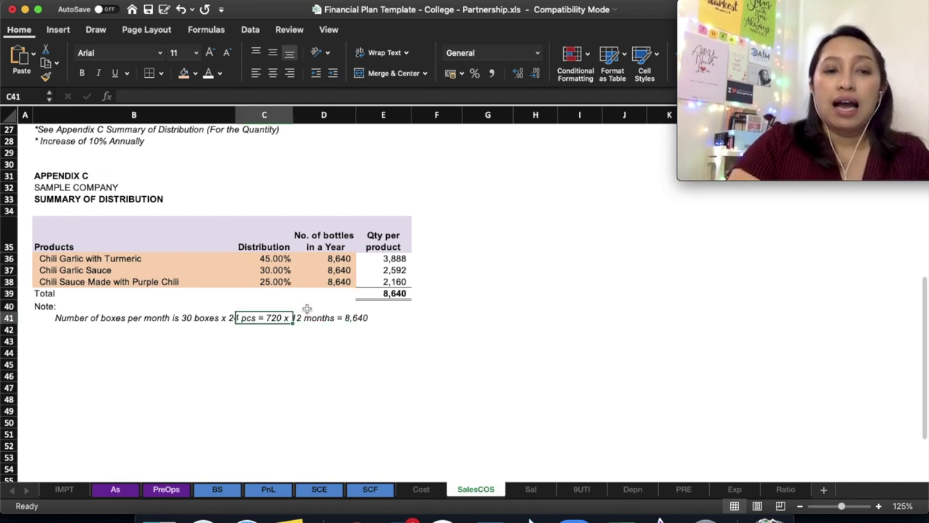
key(Right)
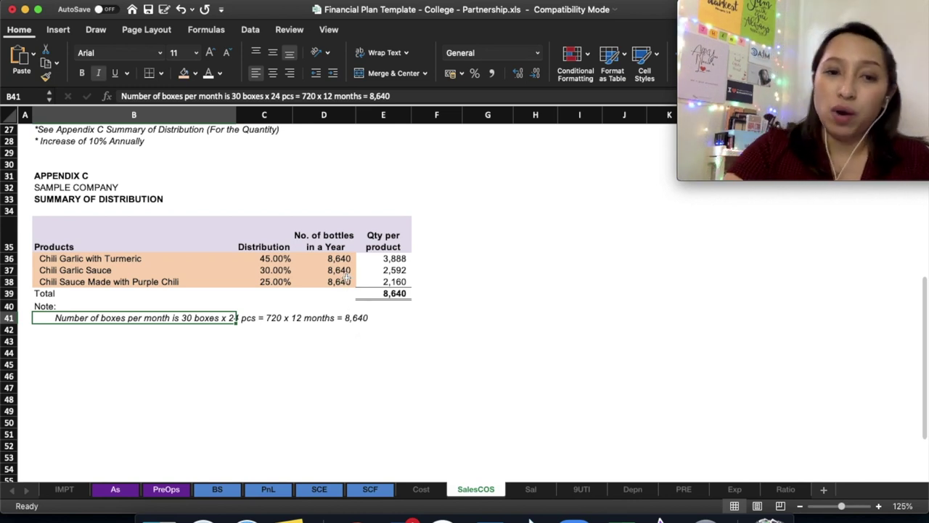
drag(338, 259, 339, 282)
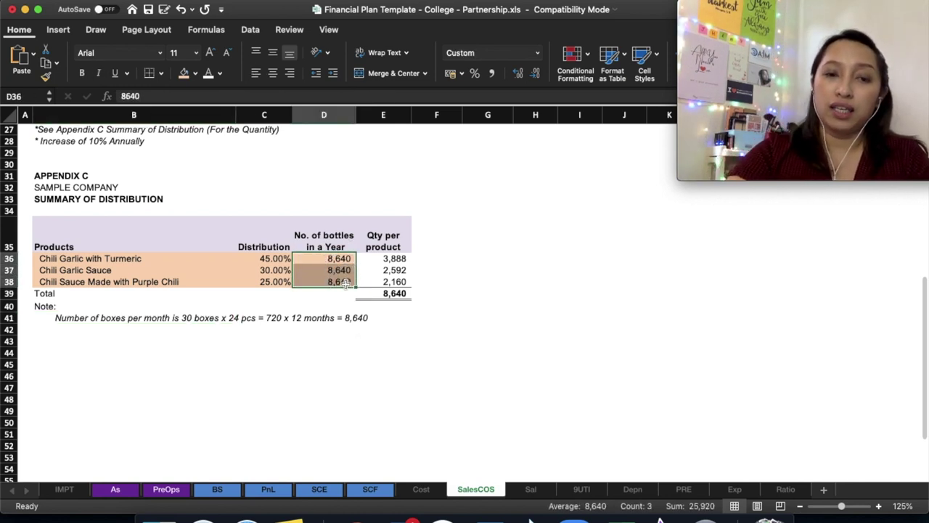
click(346, 267)
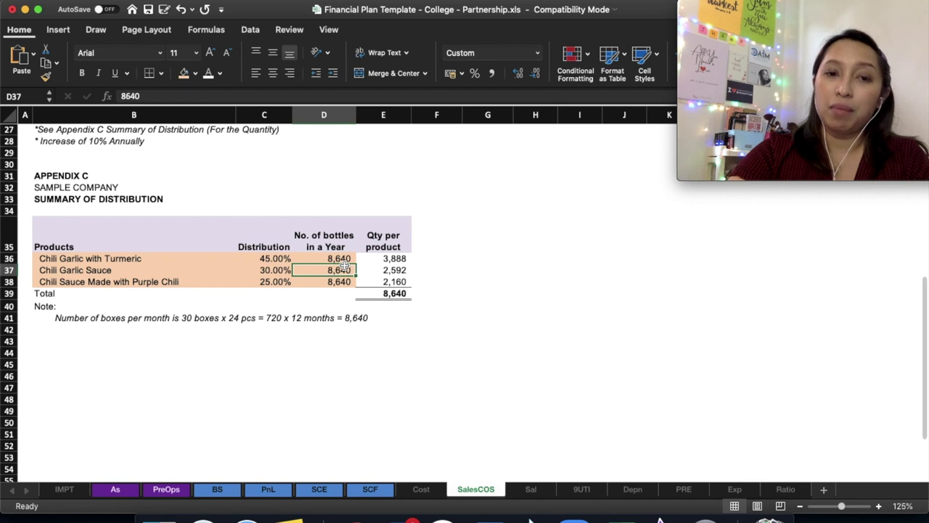
Read how the note under the Summary of Distribution derives the yearly bottles from boxes, pieces and months.
scroll(346, 267, up, 2)
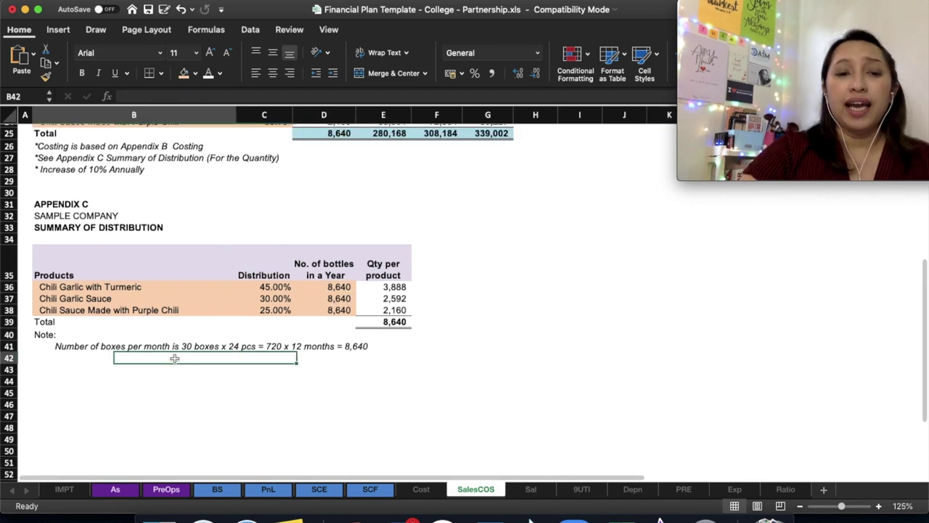
click(232, 357)
key(Up)
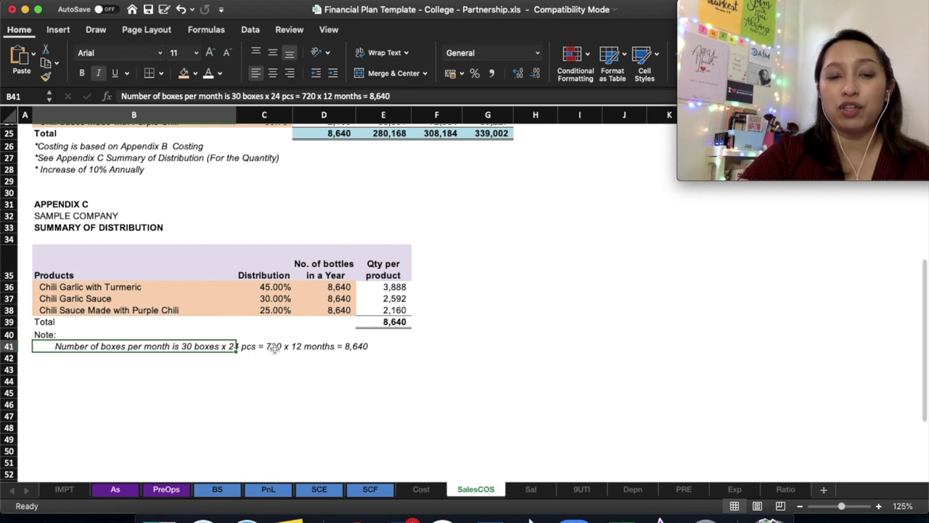
click(354, 355)
key(Left)
key(Left)
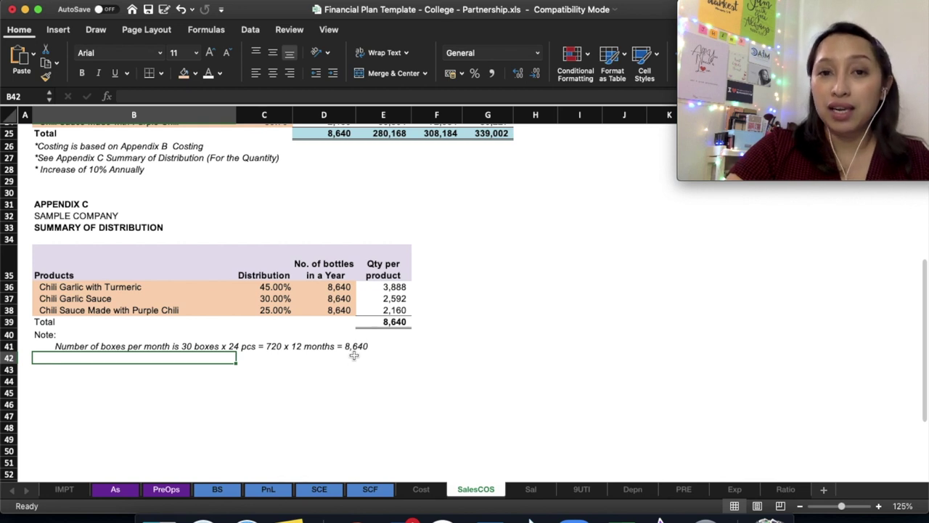
Inspect the full text of the No. of bottles in a Year column heading.
key(Up)
key(Up)
key(Up)
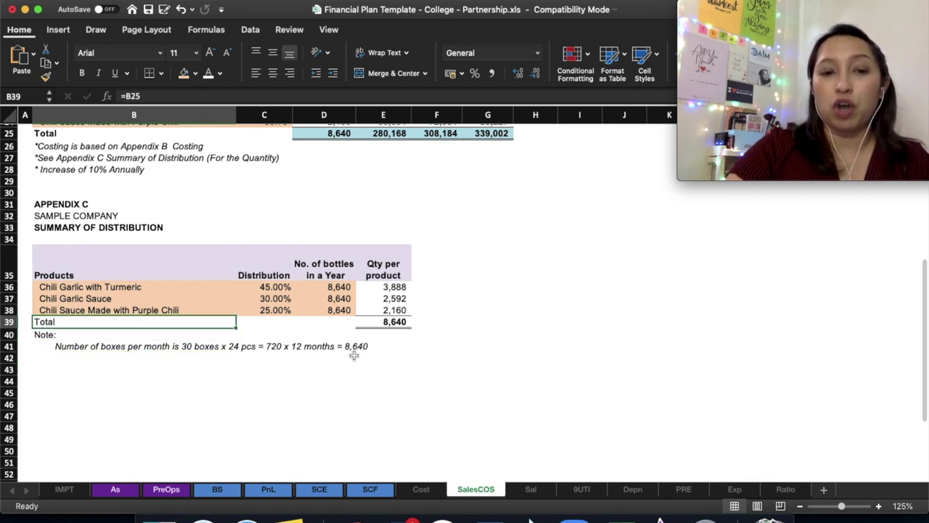
key(Right)
key(Up)
key(Right)
key(Up)
key(Up)
key(Up)
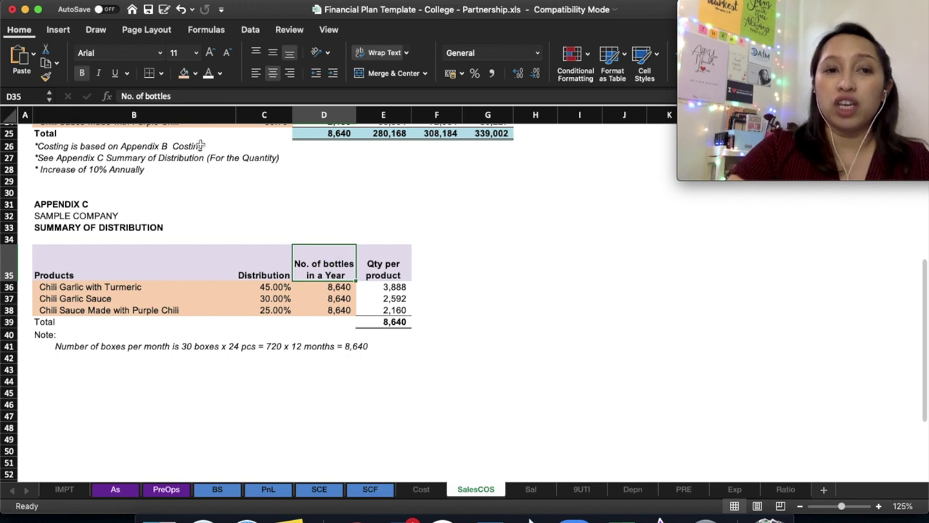
click(159, 97)
click(175, 96)
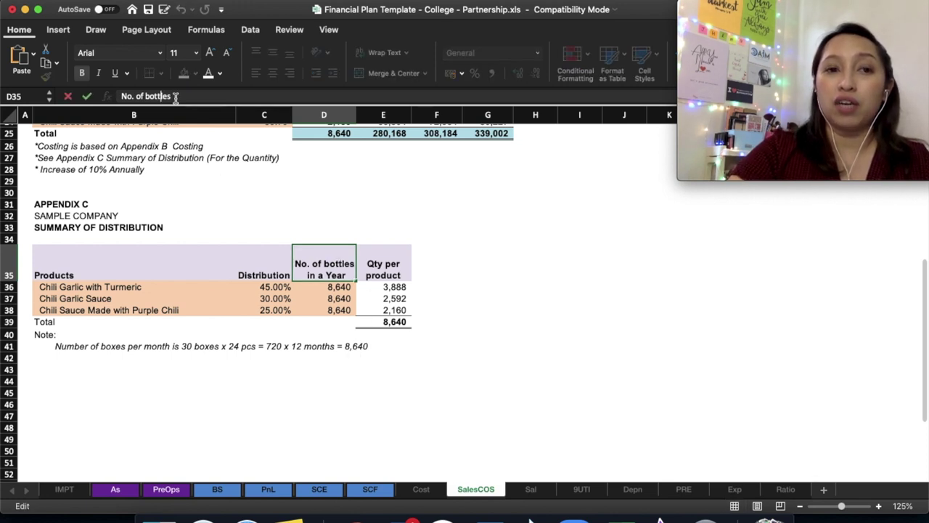
key(Delete)
key(Delete)
key(Delete)
key(Delete)
key(Delete)
key(Delete)
key(Delete)
key(Delete)
key(Delete)
key(Delete)
key(Return)
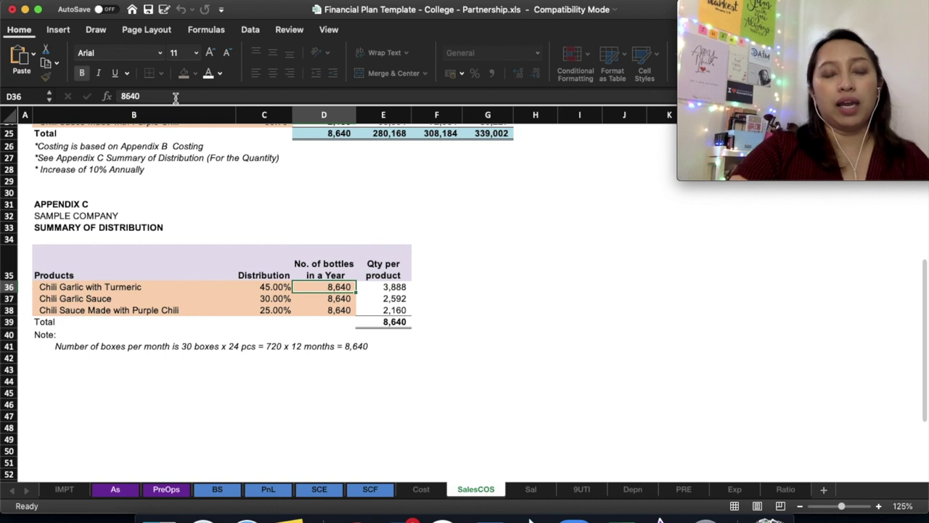
Review Chili Garlic Sauce's number of bottles against the note's calculation, and return to the Cost of Sales table.
click(154, 359)
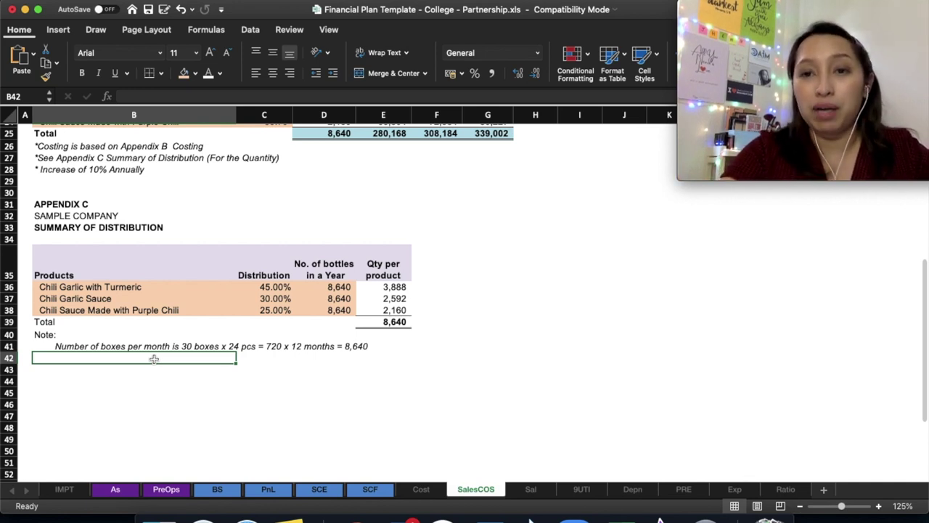
click(332, 299)
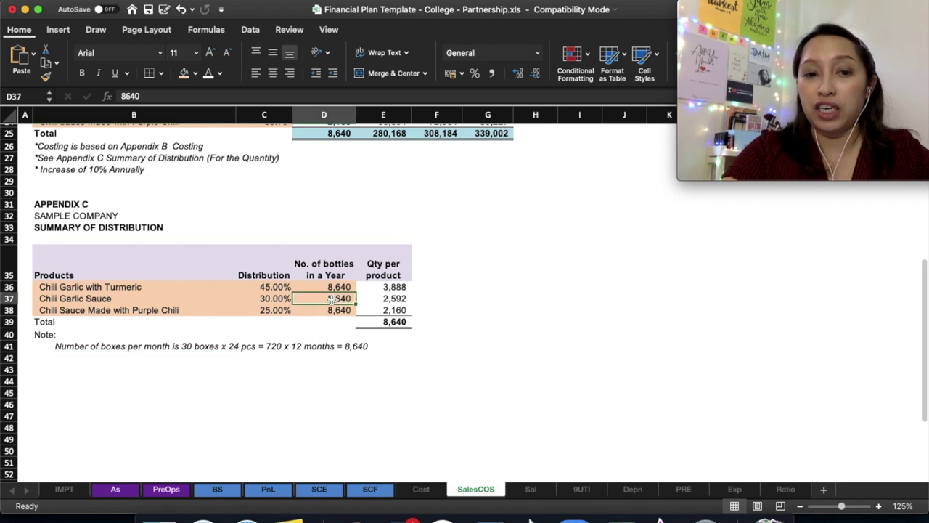
click(356, 349)
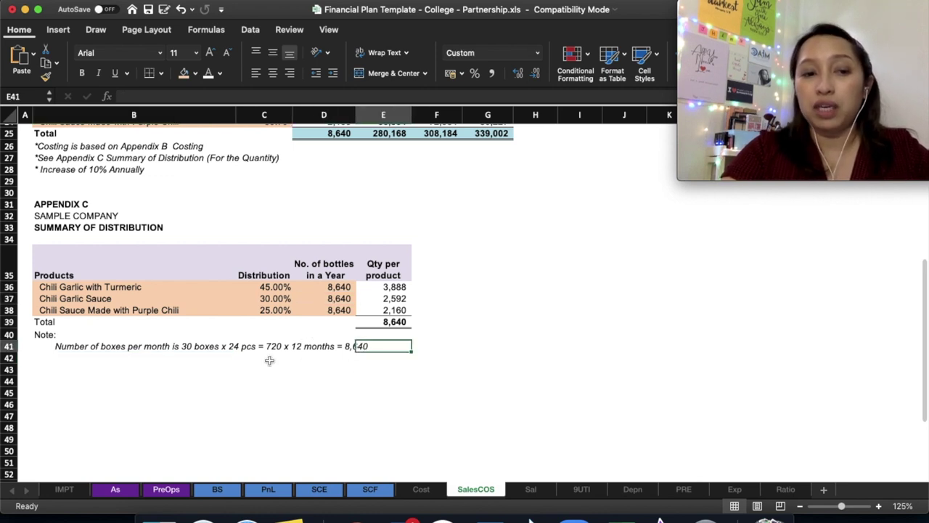
click(247, 347)
click(91, 349)
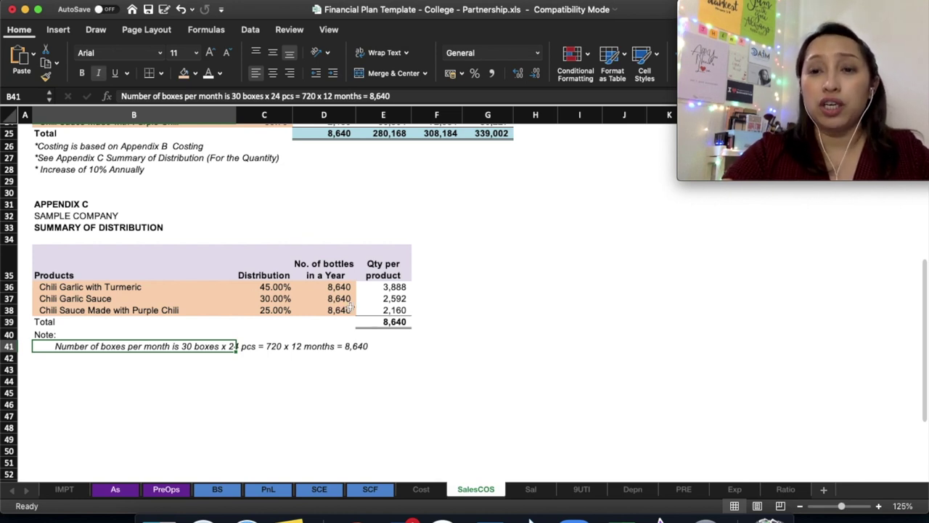
click(379, 367)
scroll(381, 367, up, 10)
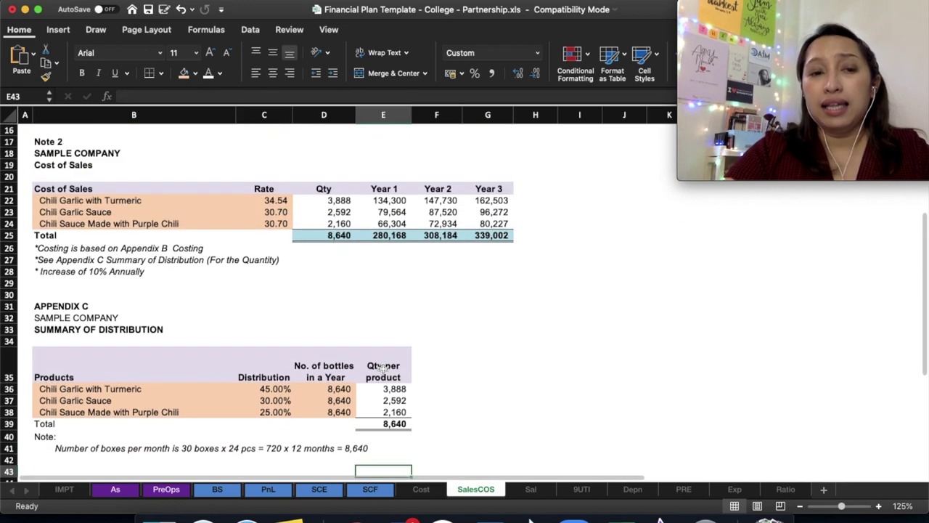
Inspect the No. of bottles in a Year entries and the Qty per product total in the Summary of Distribution.
scroll(383, 369, down, 5)
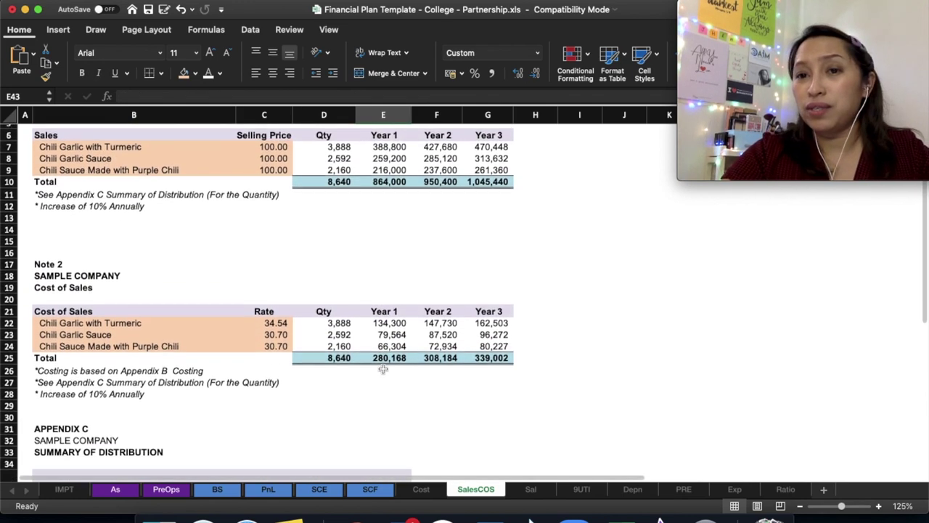
scroll(382, 369, down, 5)
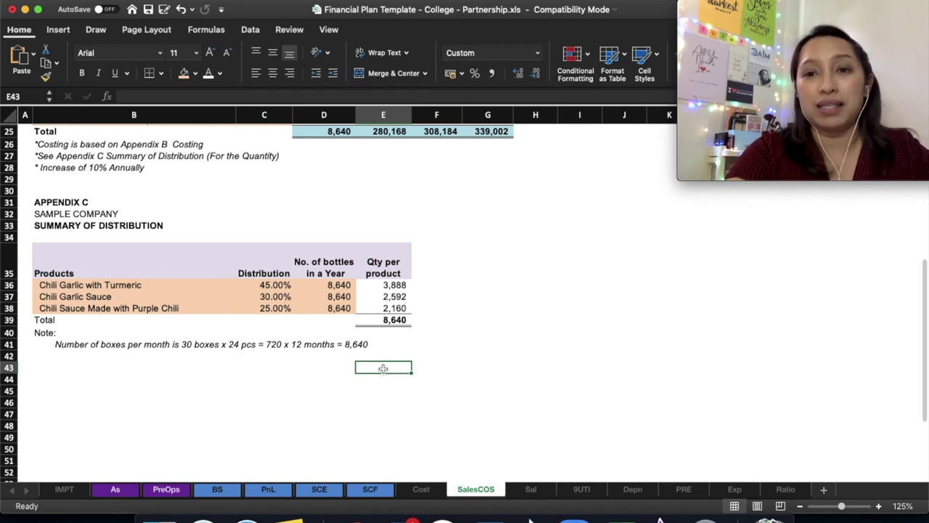
click(449, 311)
scroll(449, 313, down, 1)
click(352, 279)
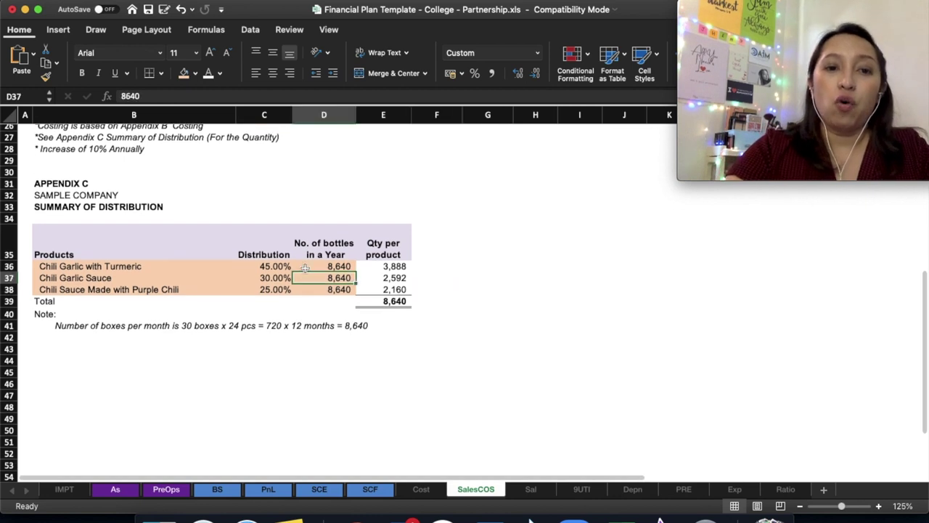
click(301, 265)
click(396, 303)
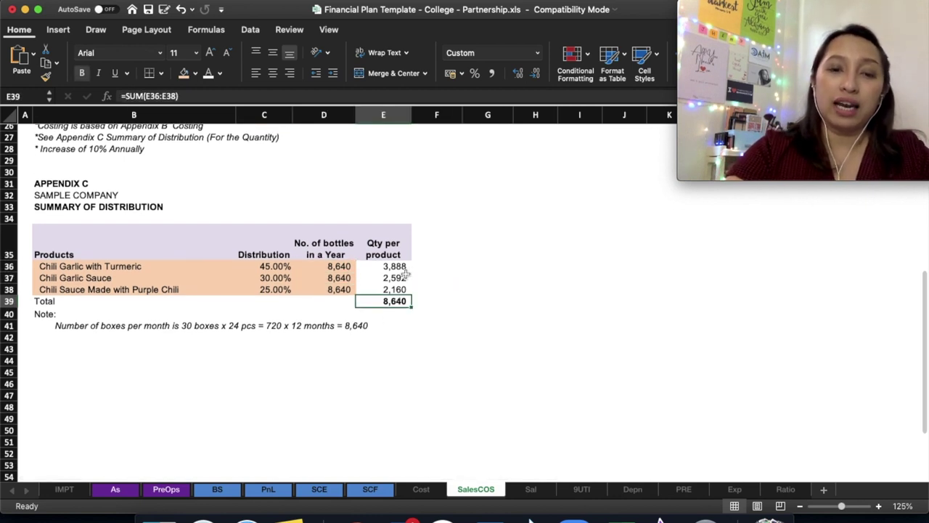
Read the boxes-per-month calculation note under the Summary of Distribution table.
click(347, 333)
key(Up)
key(Left)
key(Left)
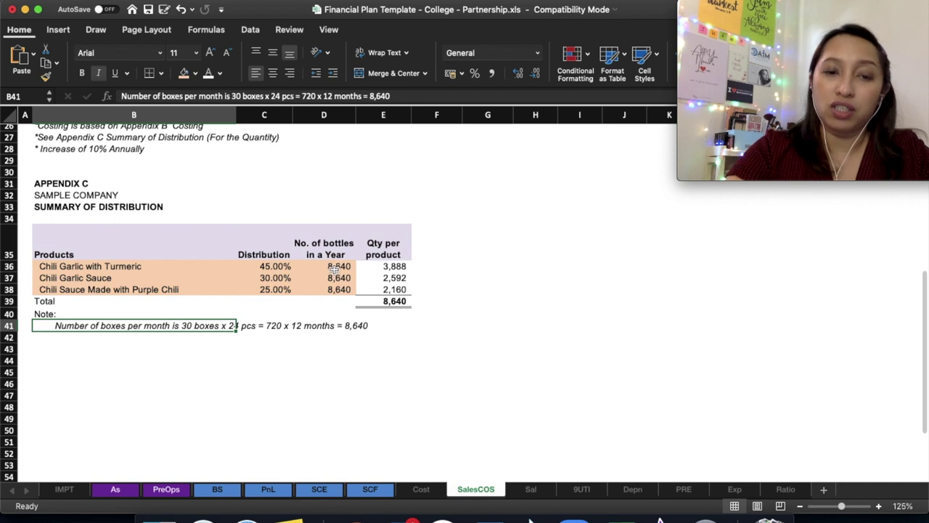
Inspect Chili Garlic with Turmeric's Qty per product formula and the distribution percentage and yearly bottles it multiplies.
click(385, 269)
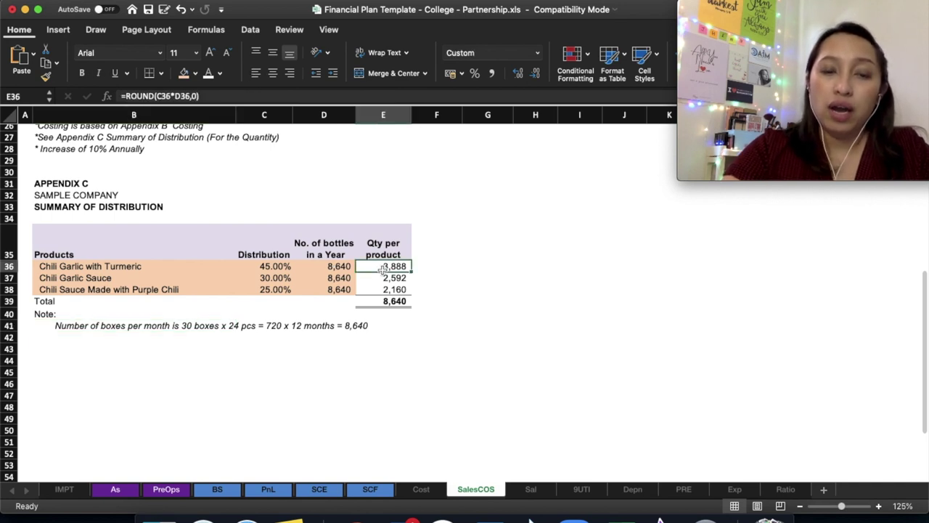
click(325, 264)
click(272, 267)
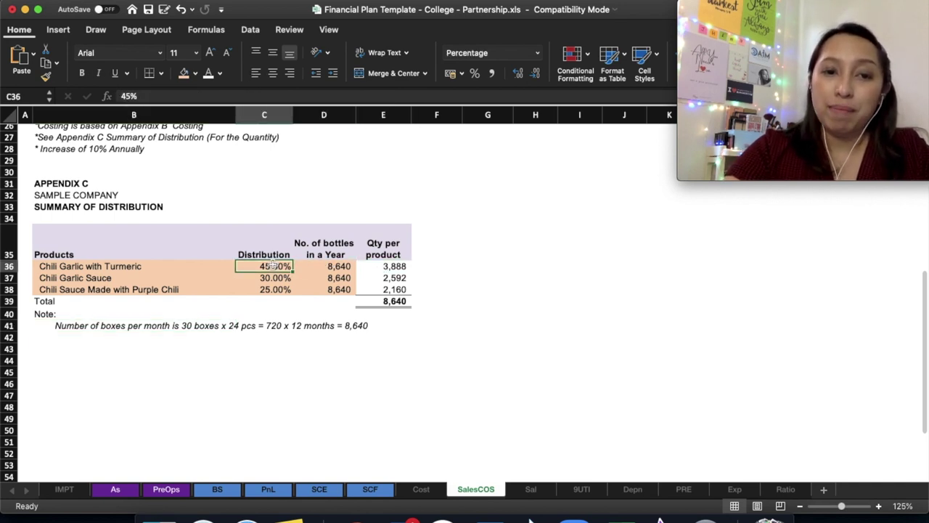
click(78, 271)
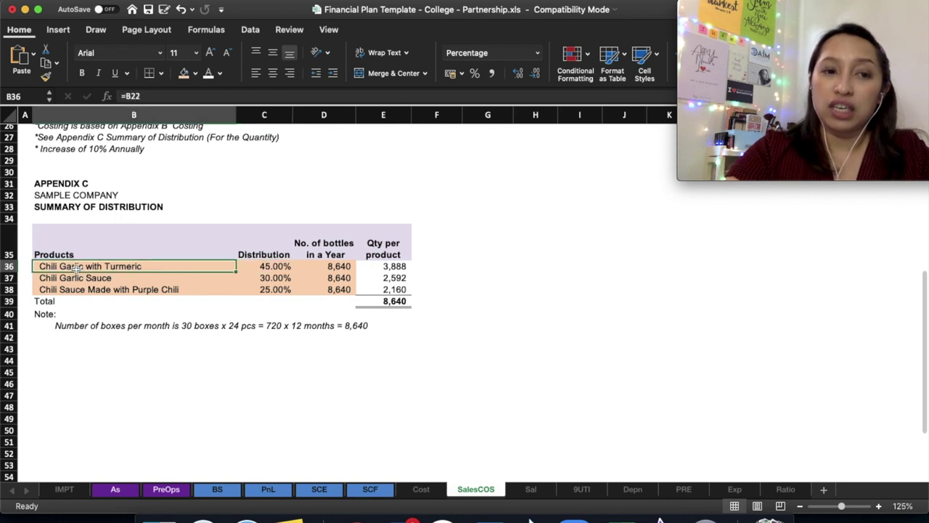
click(371, 269)
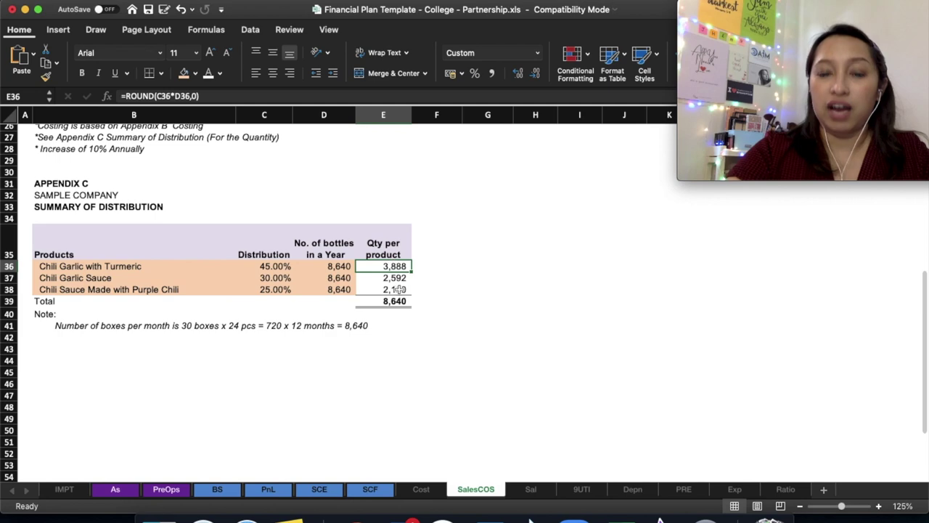
Review the Sales Projections quantity for Chili Garlic with Turmeric and the notes below the Sales table.
scroll(415, 321, up, 1)
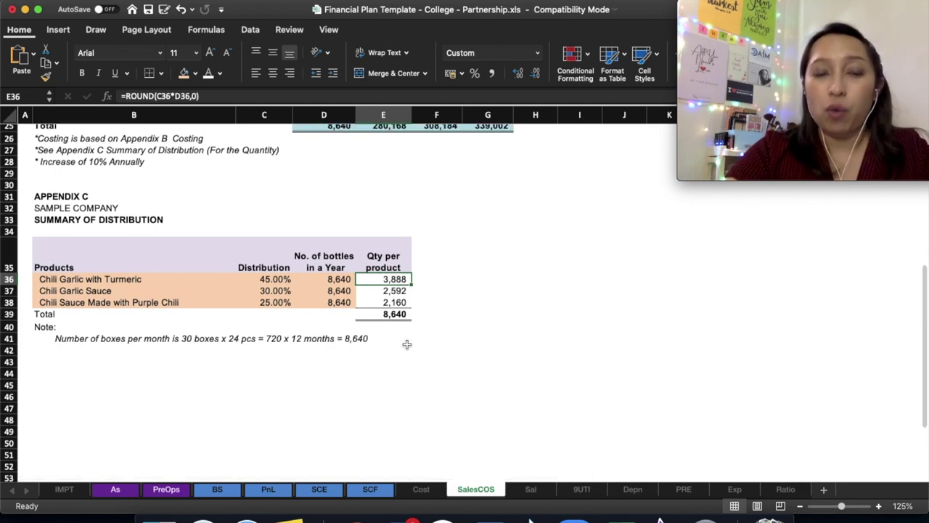
scroll(403, 305, up, 8)
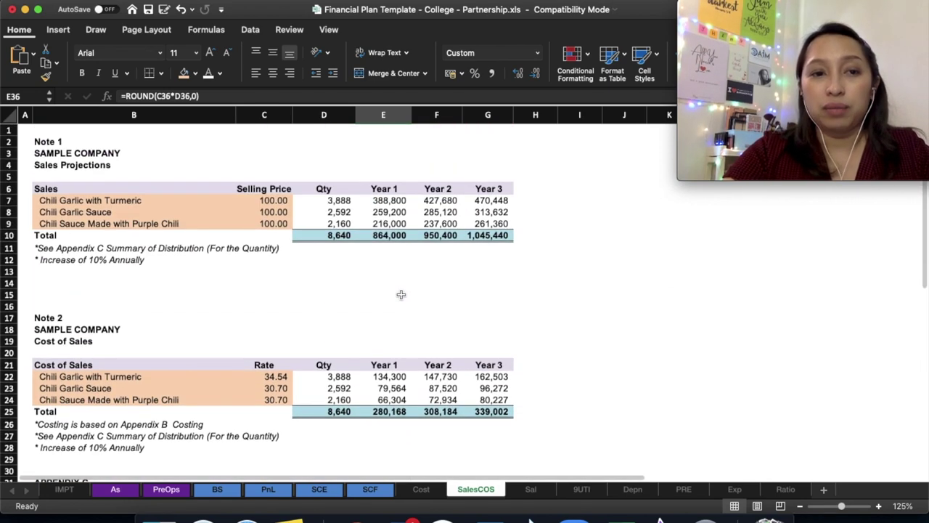
click(334, 203)
click(94, 261)
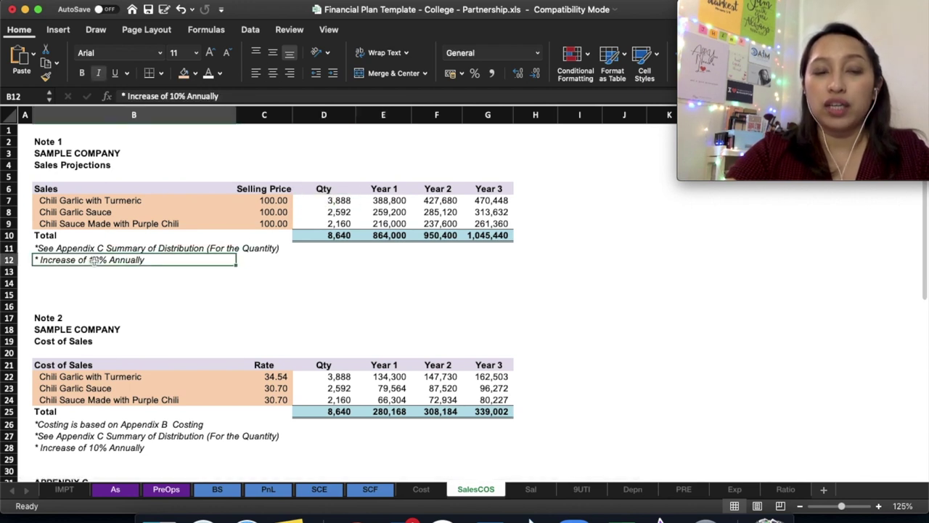
click(136, 248)
Trace Chili Garlic with Turmeric's sales Qty to its Qty per product cell in the Summary of Distribution.
click(331, 200)
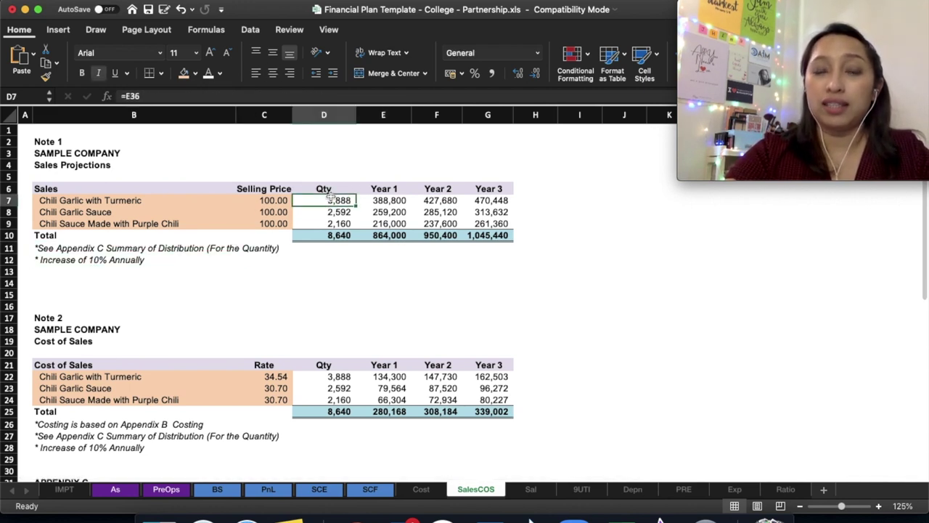
scroll(404, 325, down, 5)
scroll(404, 325, down, 2)
click(388, 334)
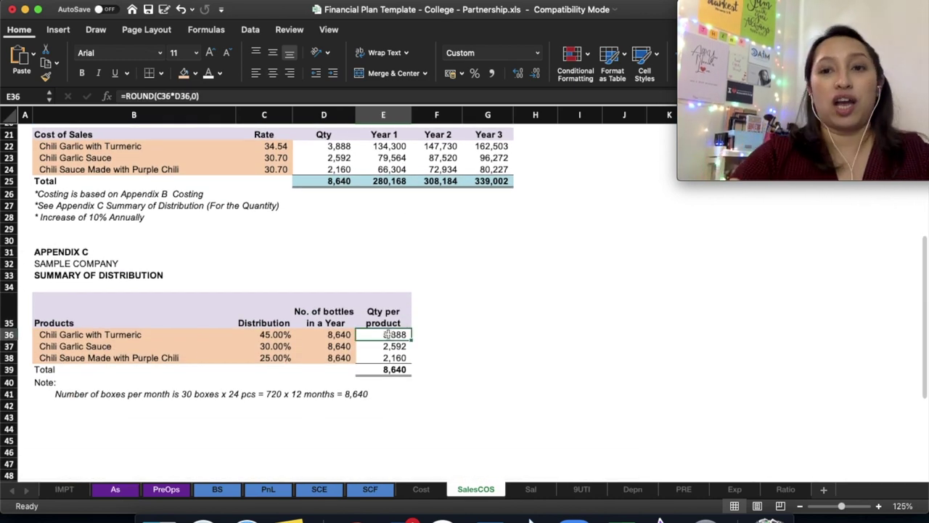
scroll(475, 286, up, 7)
scroll(366, 258, down, 1)
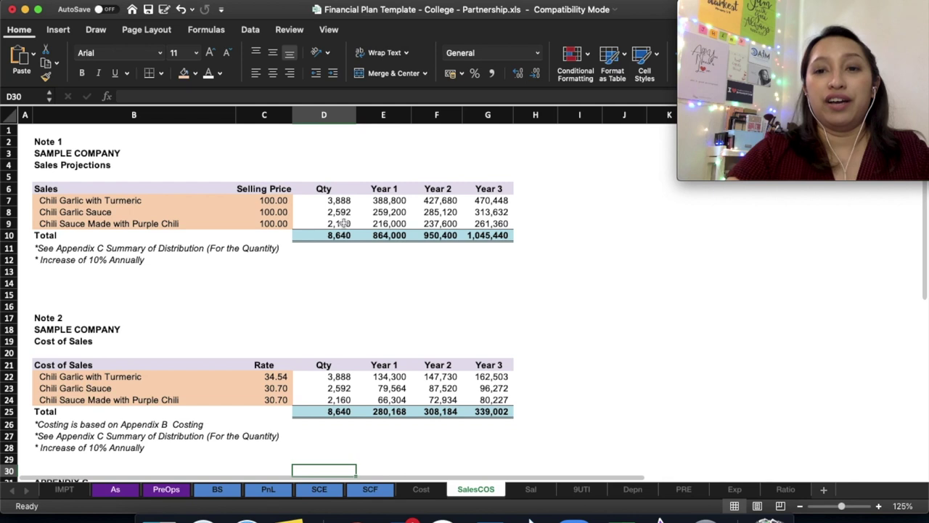
Check the Qty link of Chili Sauce Made with Purple Chili and the Chili Garlic Sauce row in the Sales table.
click(340, 224)
click(7, 230)
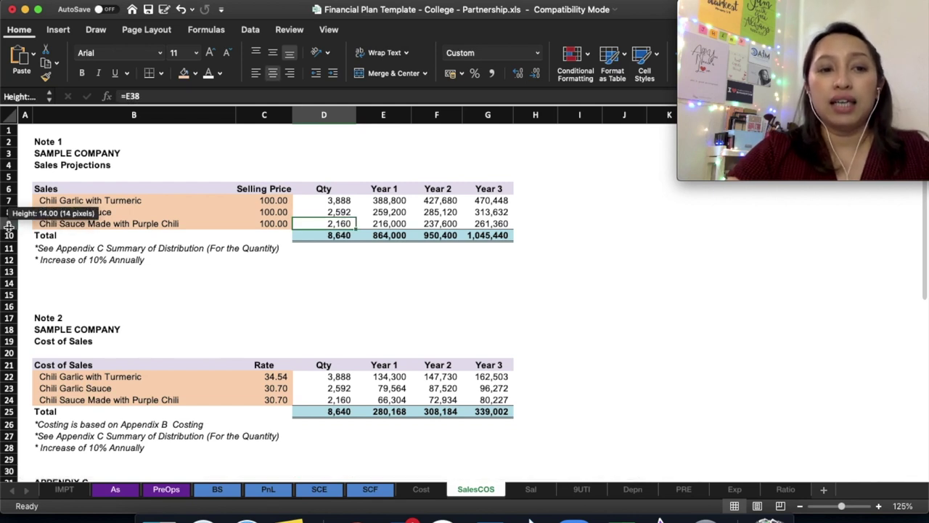
click(9, 212)
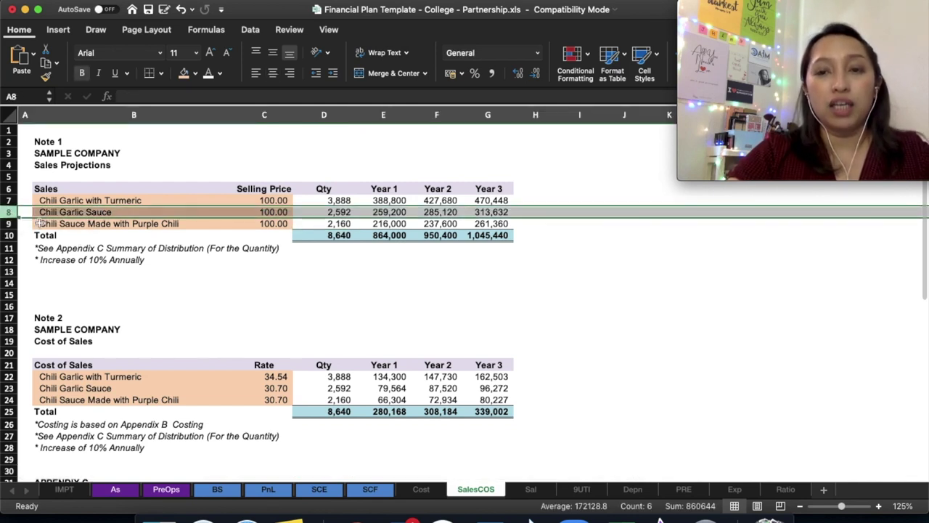
Insert a row above Chili Garlic Sauce in the Summary of Distribution and name the new product Chilli.
scroll(94, 245, down, 1)
scroll(343, 310, up, 3)
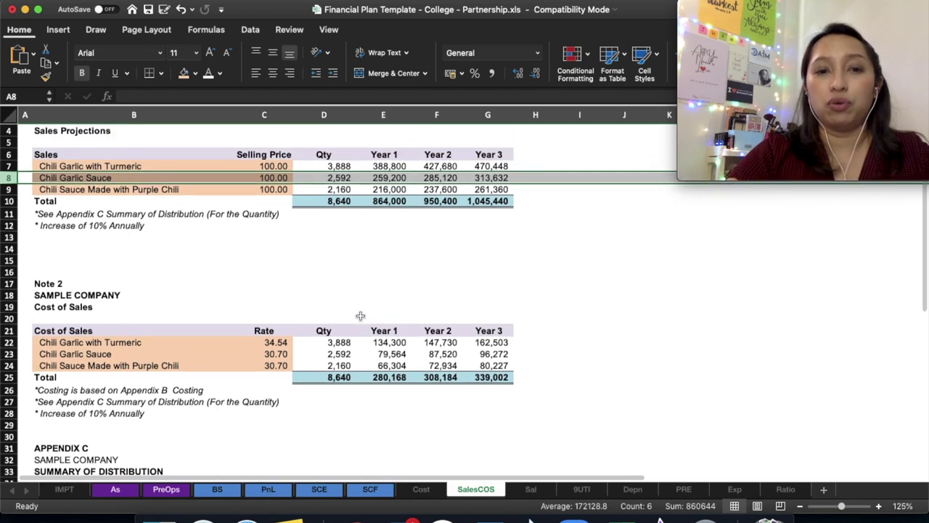
scroll(343, 310, down, 10)
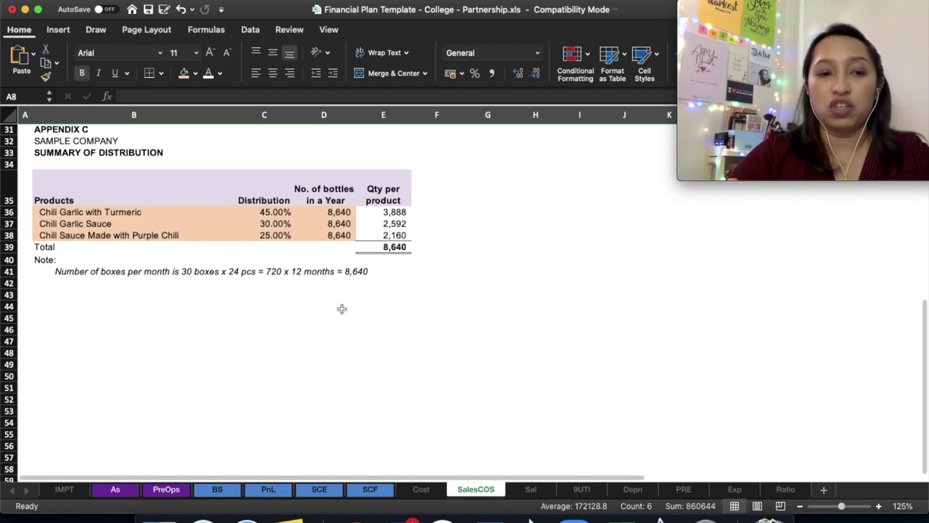
click(158, 197)
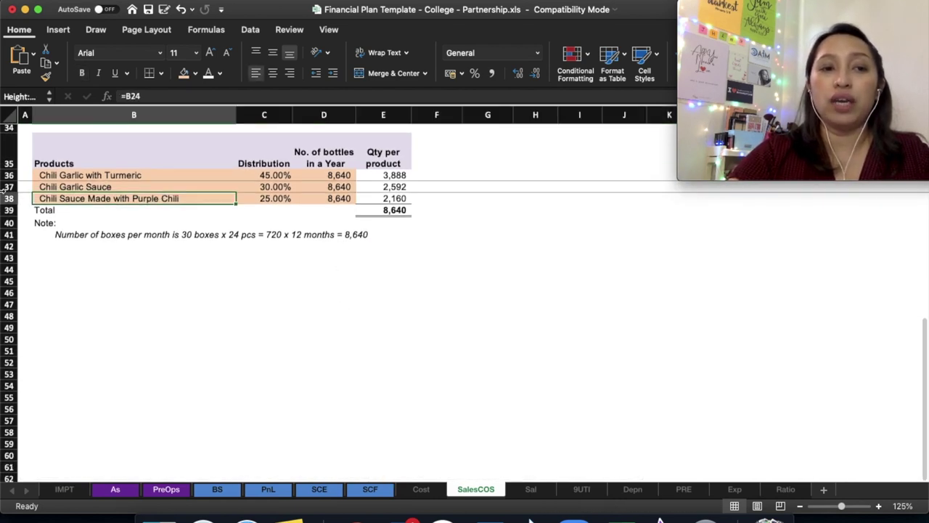
click(7, 187)
key(super+shift+equal)
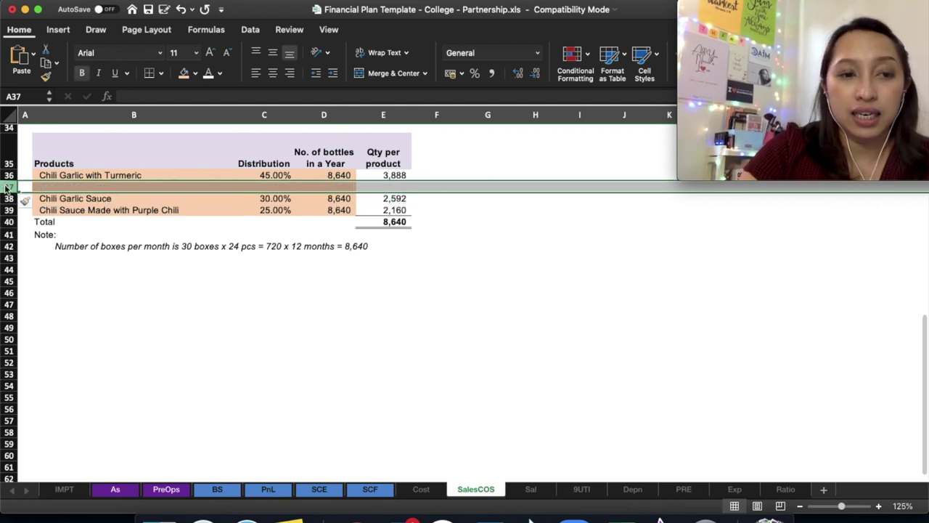
key(Right)
text(Chilli)
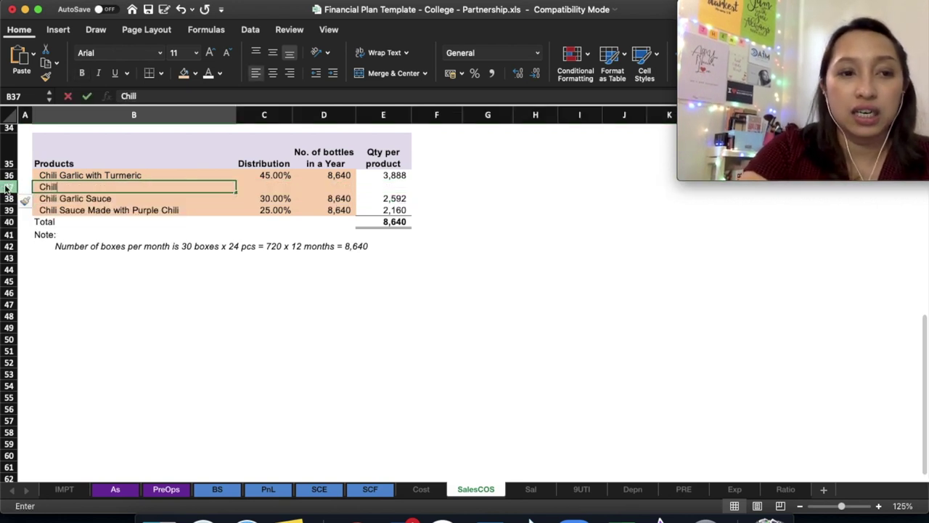
key(Return)
Set the Distribution to 30% for Chili Garlic with Turmeric and 15% for Chilli.
key(Up)
key(Right)
key(Up)
text(30)
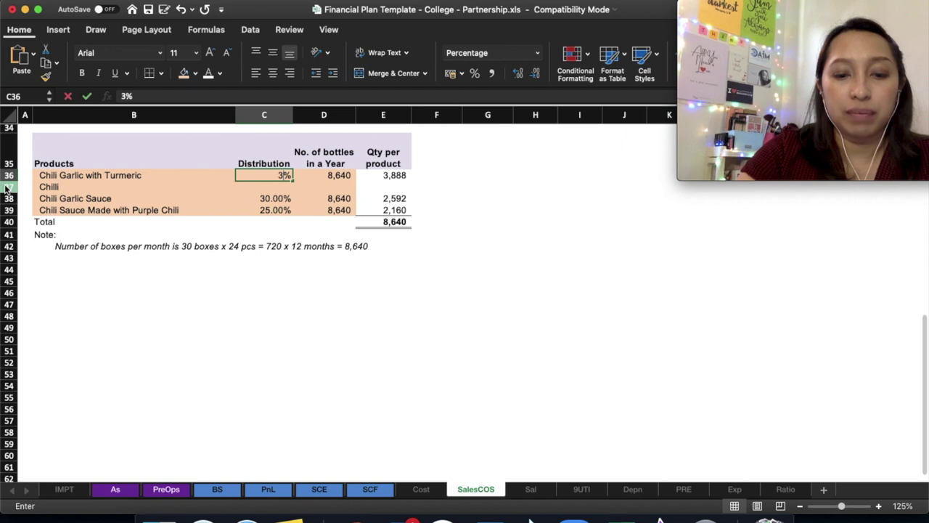
key(Return)
text(15.00)
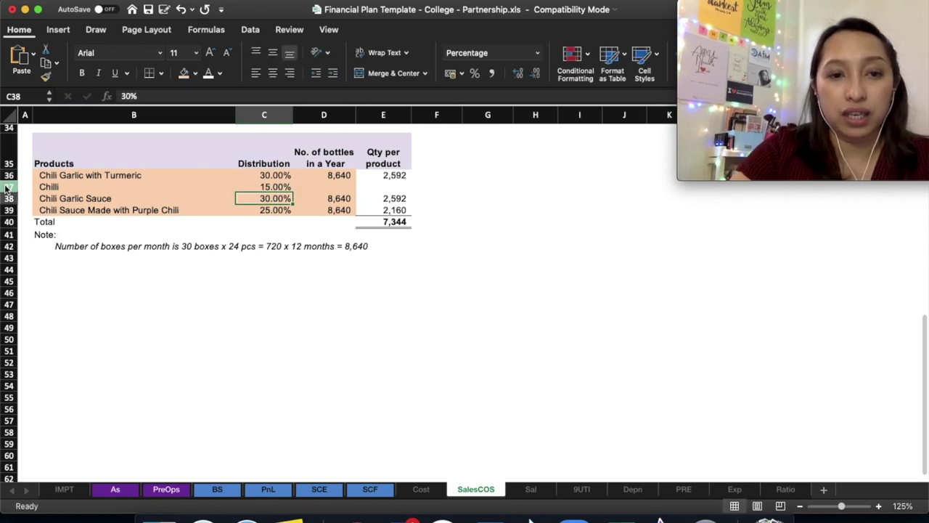
Fill the No. of bottles in a Year and Qty per product from Chili Garlic with Turmeric down to the Chilli row.
key(Up)
key(Right)
key(Up)
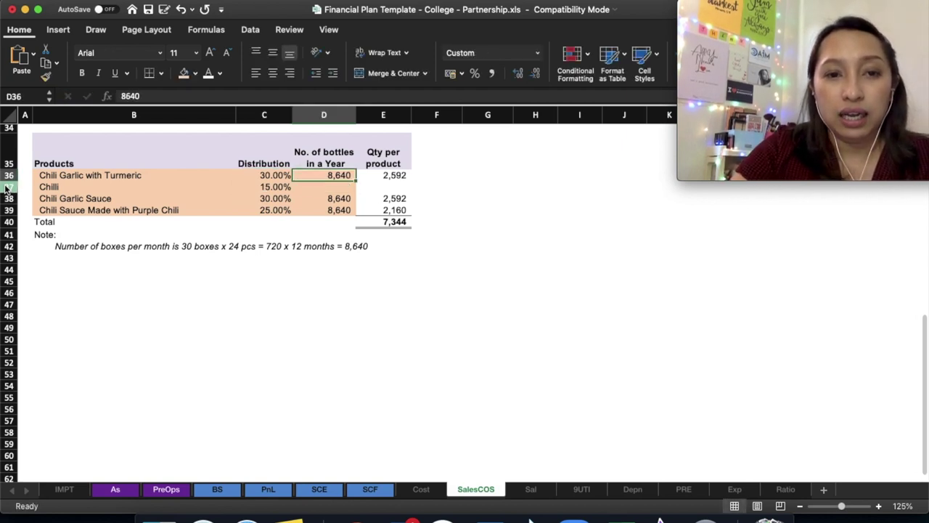
key(shift+Down)
key(shift+Right)
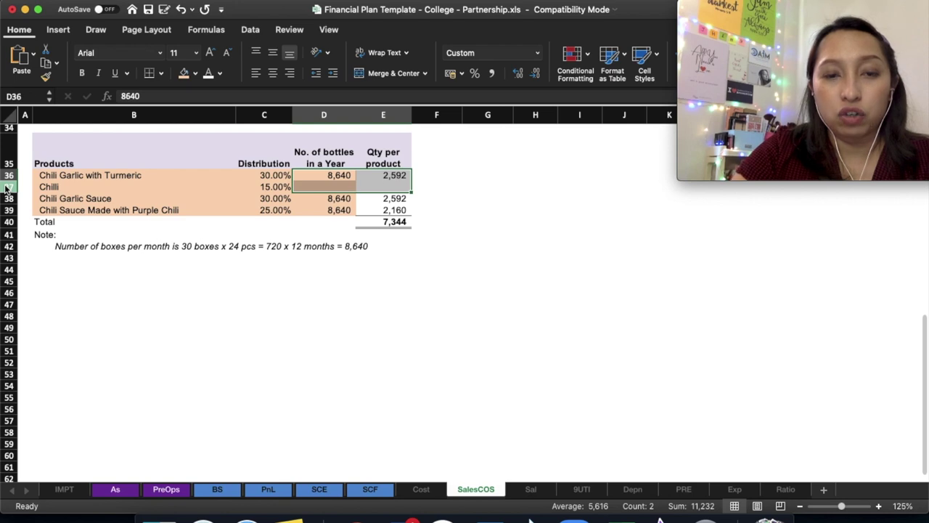
key(super+d)
Insert a blank row above Chili Garlic Sauce in the Sales Projections table.
scroll(159, 289, up, 3)
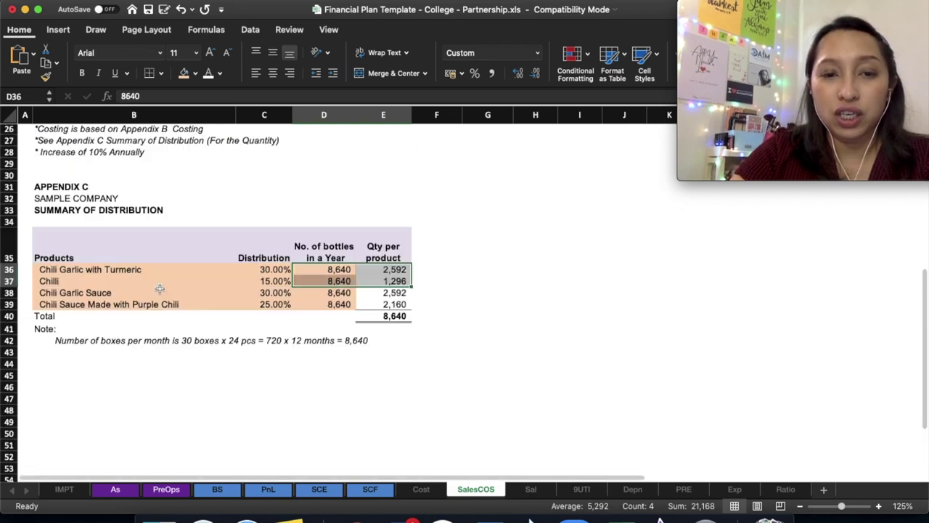
scroll(160, 289, up, 8)
click(78, 211)
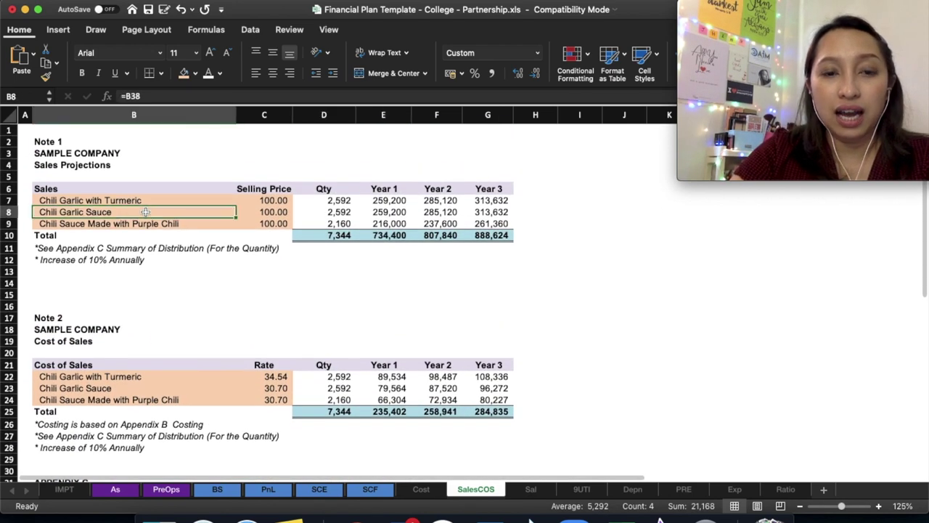
click(9, 212)
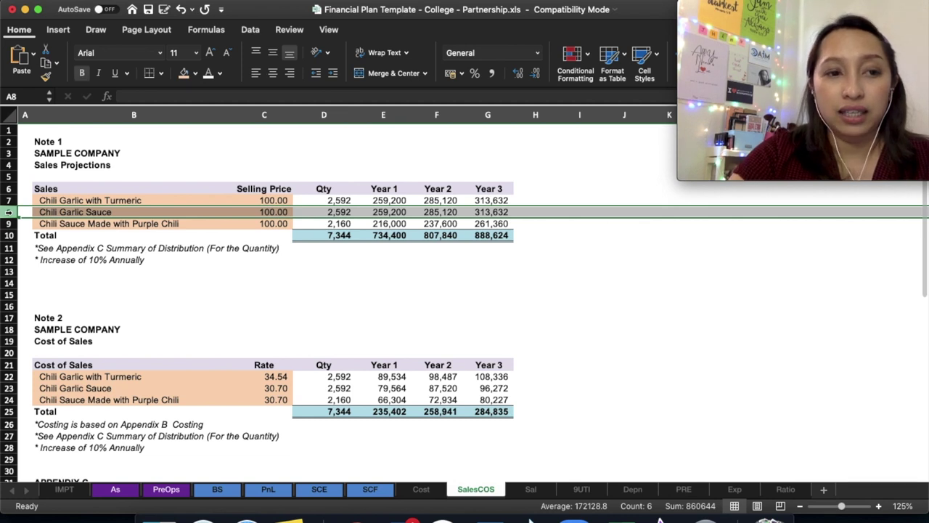
right_click(8, 212)
click(102, 232)
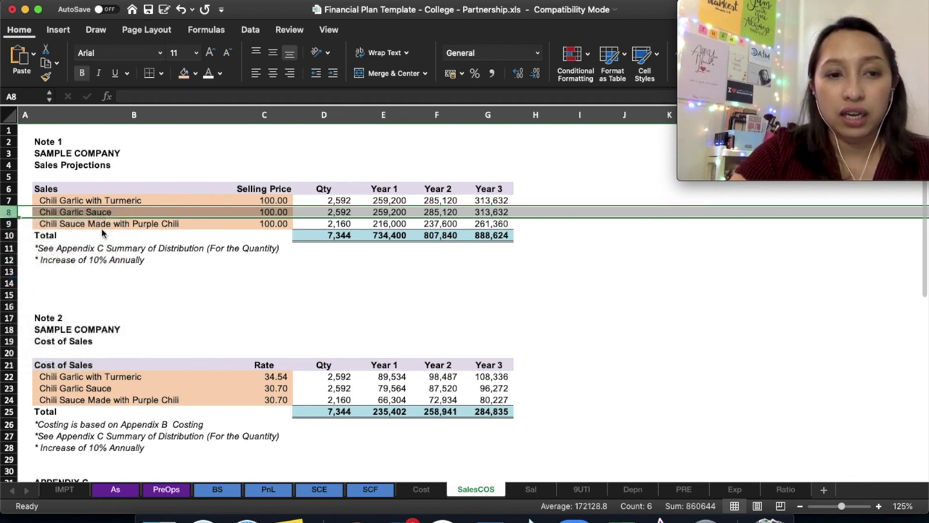
Fill the Chili Garlic with Turmeric row down through all product rows of the Sales table, from product name to Year 3.
click(109, 200)
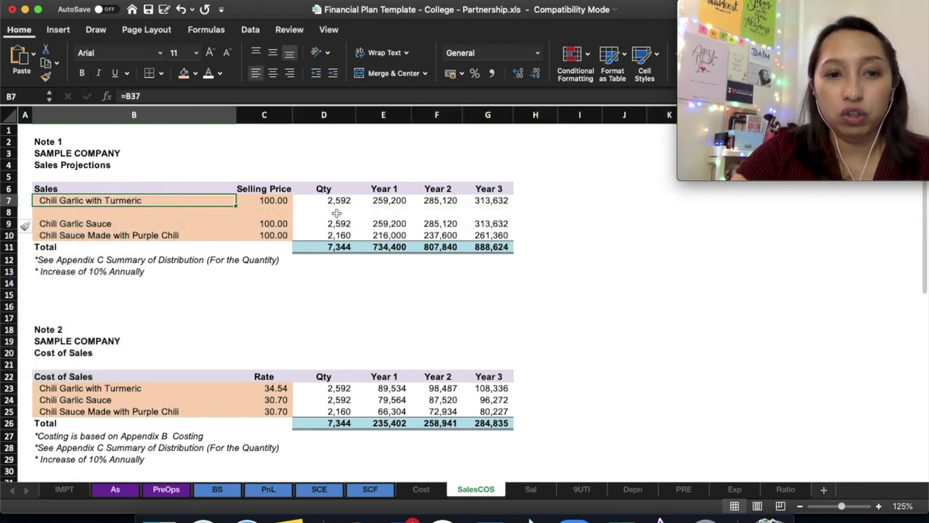
shift+click(489, 235)
key(ctrl+d)
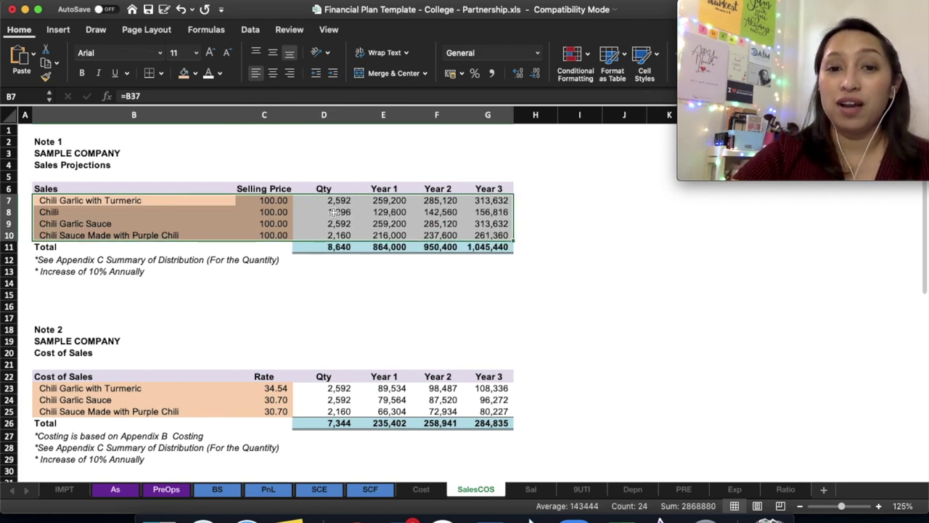
Check that the Sales table's Qty total formula includes the Chilli row.
click(333, 212)
scroll(339, 215, down, 1)
double_click(344, 218)
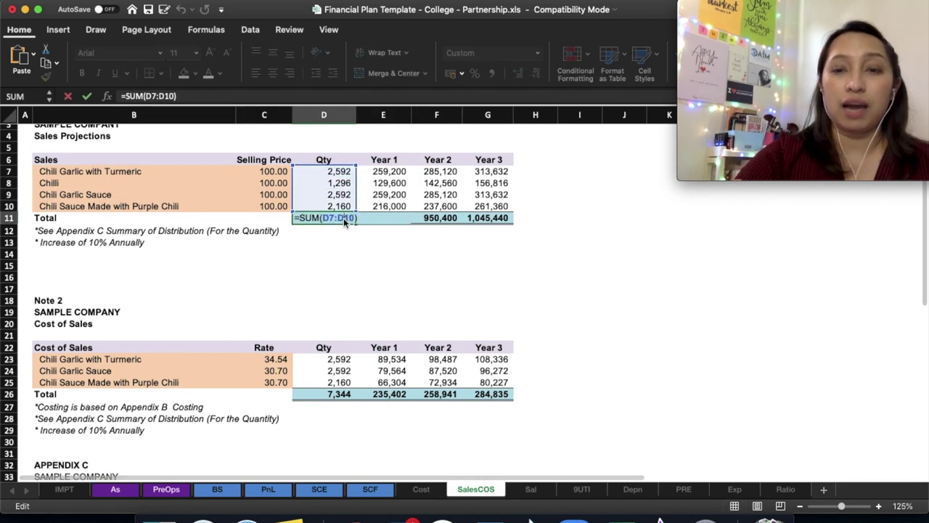
key(Return)
Switch to the Cost sheet and view the product costing for Chili Garlic with Turmeric.
key(ctrl+Page_Up)
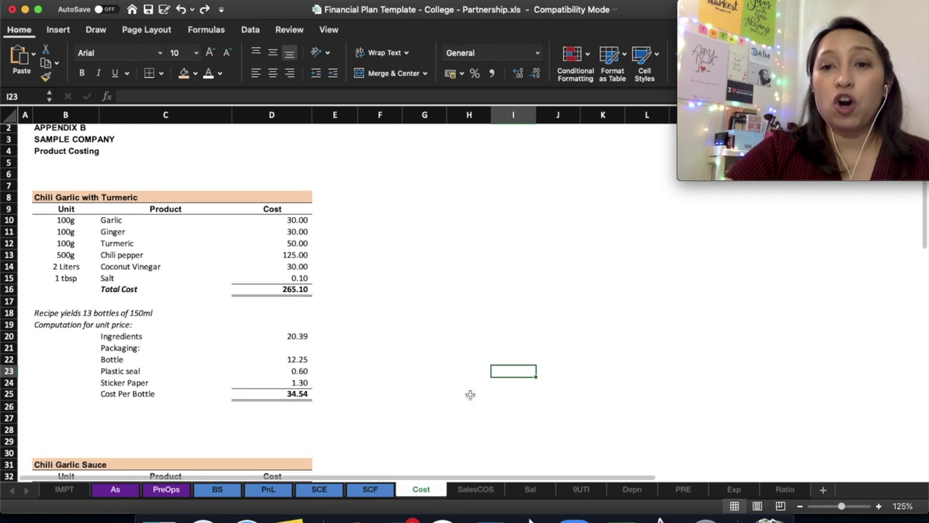
scroll(470, 394, up, 1)
click(87, 350)
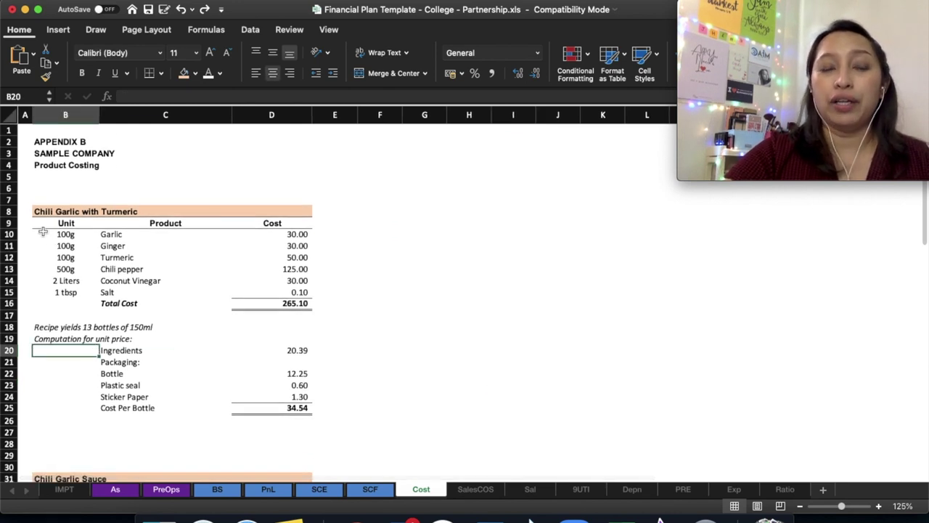
Examine the Unit, Product and Cost entries in the Chili Garlic with Turmeric ingredient list.
drag(43, 230, 291, 338)
click(440, 307)
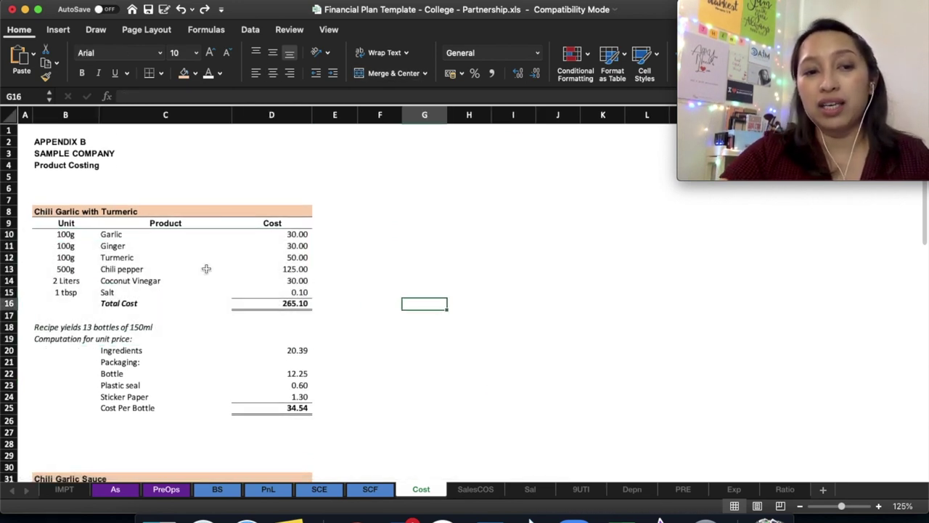
click(104, 238)
click(38, 234)
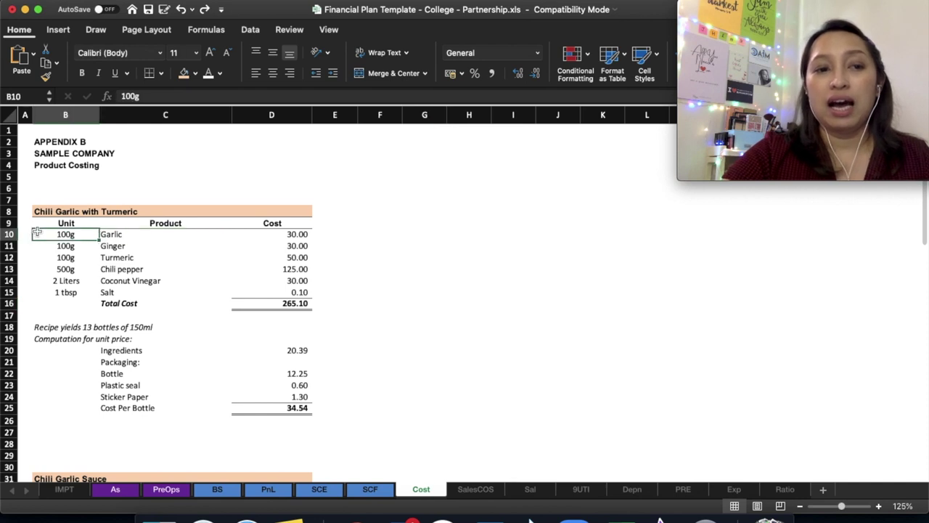
click(253, 270)
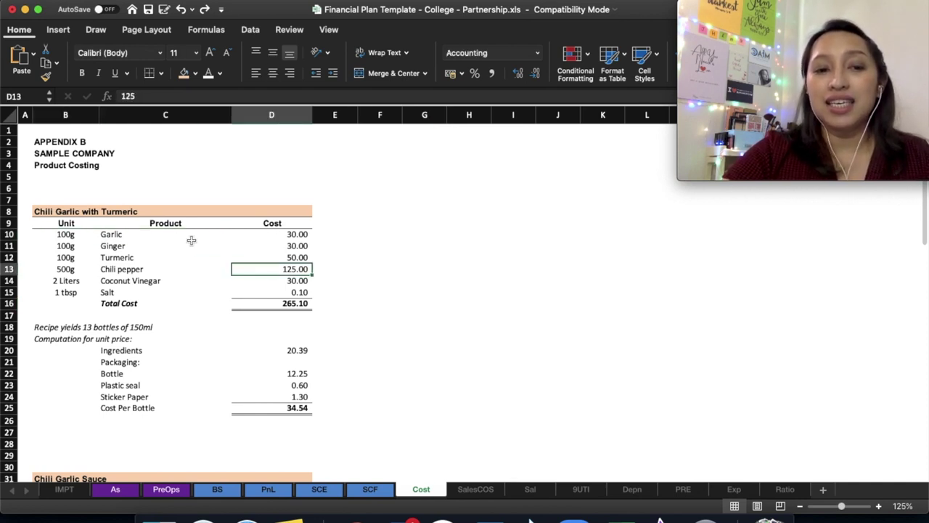
click(130, 226)
click(119, 231)
key(Left)
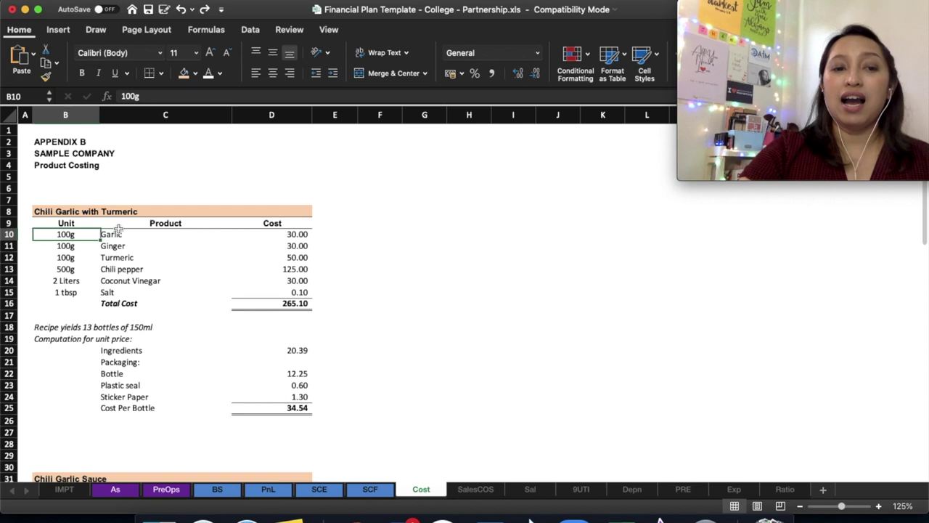
key(Right)
key(Right)
key(Right)
key(Left)
key(Left)
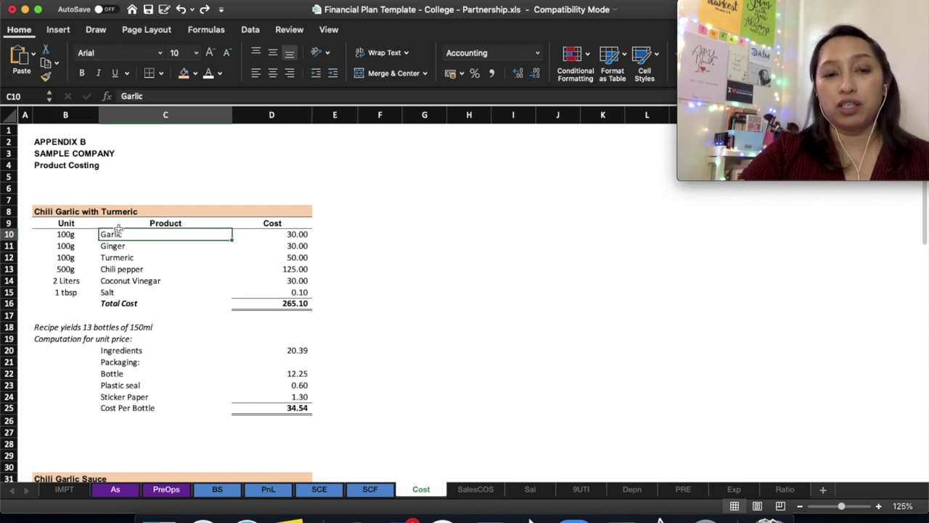
Go through the ingredient costs of Chili Garlic with Turmeric down to the Total Cost formula.
key(Right)
key(Down)
key(Down)
key(Down)
key(Down)
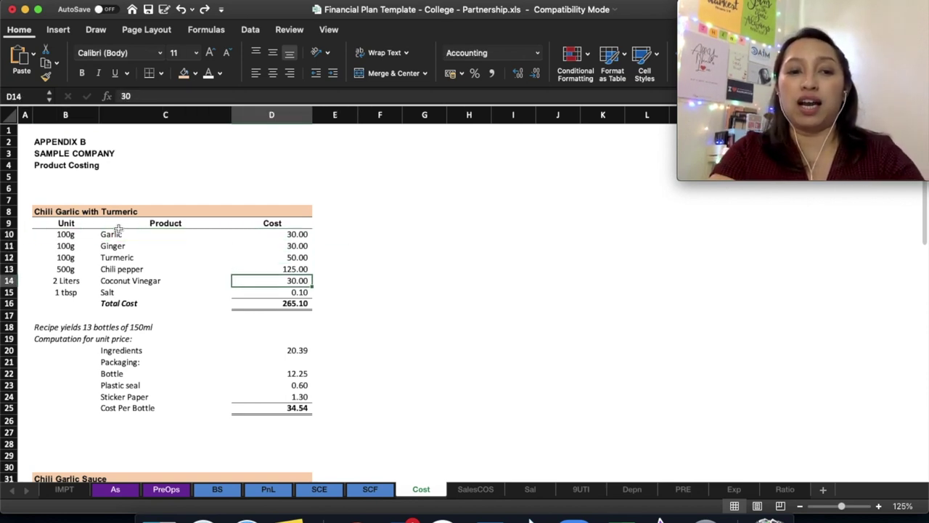
key(Down)
key(Down)
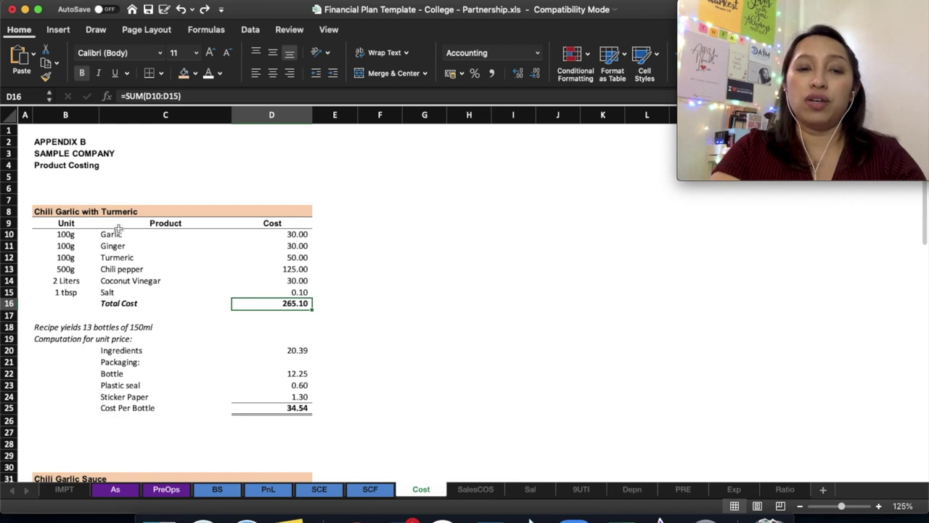
View the recipe yield note and the Ingredients cost in the unit price computation for Chili Garlic with Turmeric.
scroll(118, 230, up, 2)
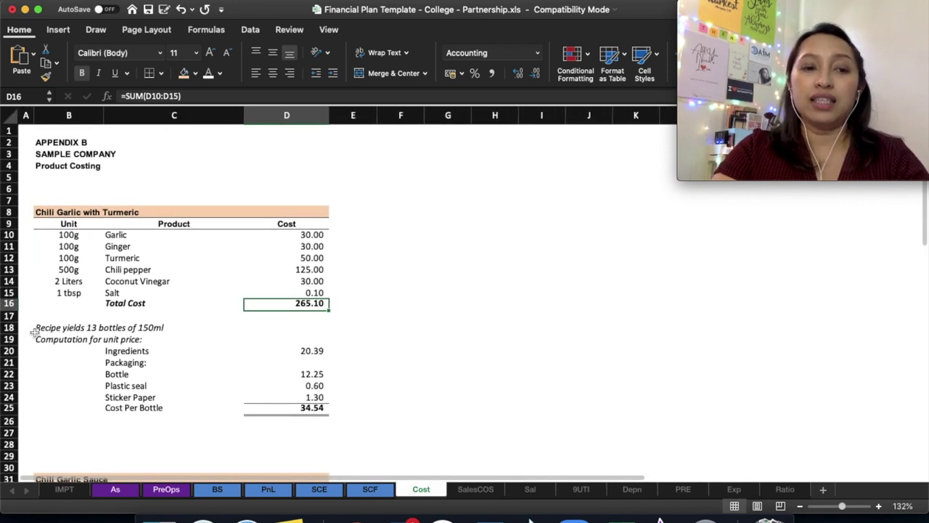
click(70, 336)
key(Right)
key(Right)
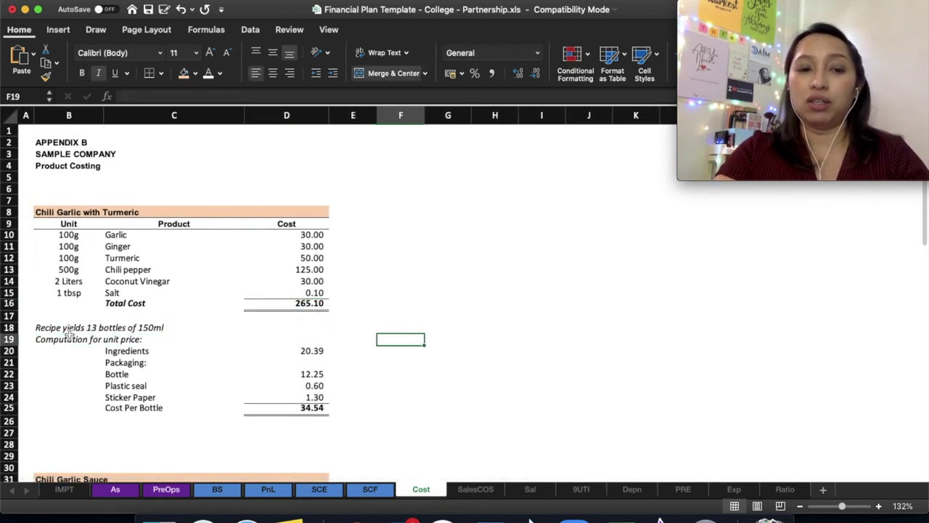
key(Left)
key(Left)
key(Down)
key(Down)
key(Up)
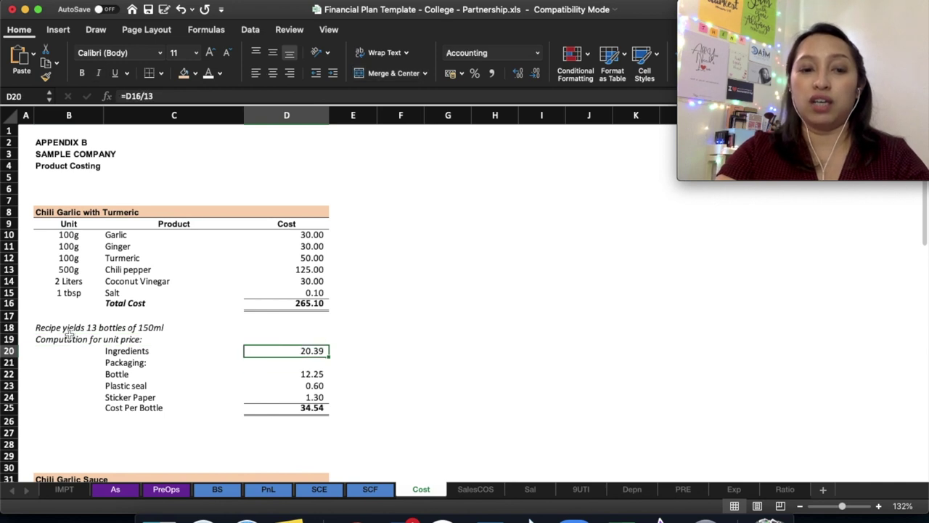
Step through the packaging costs down to the Cost Per Bottle formula.
key(Down)
key(Down)
key(Down)
key(Down)
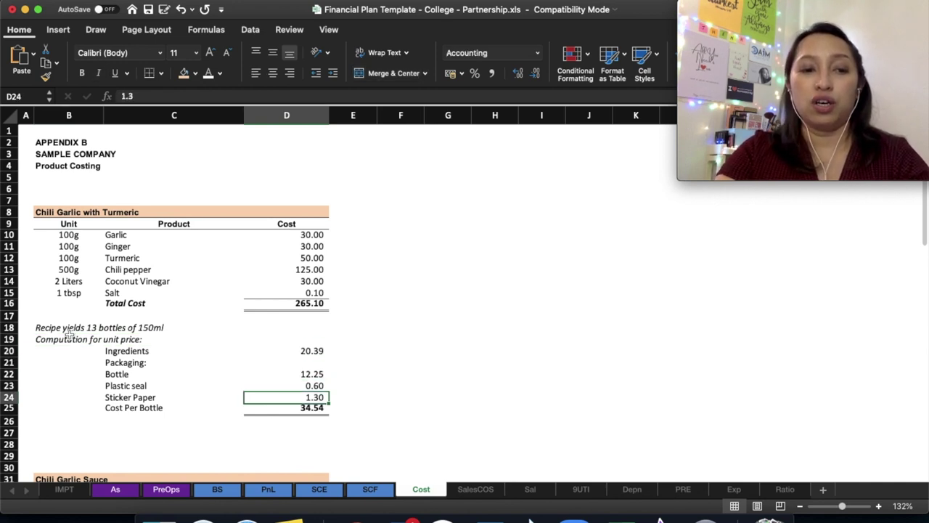
key(Down)
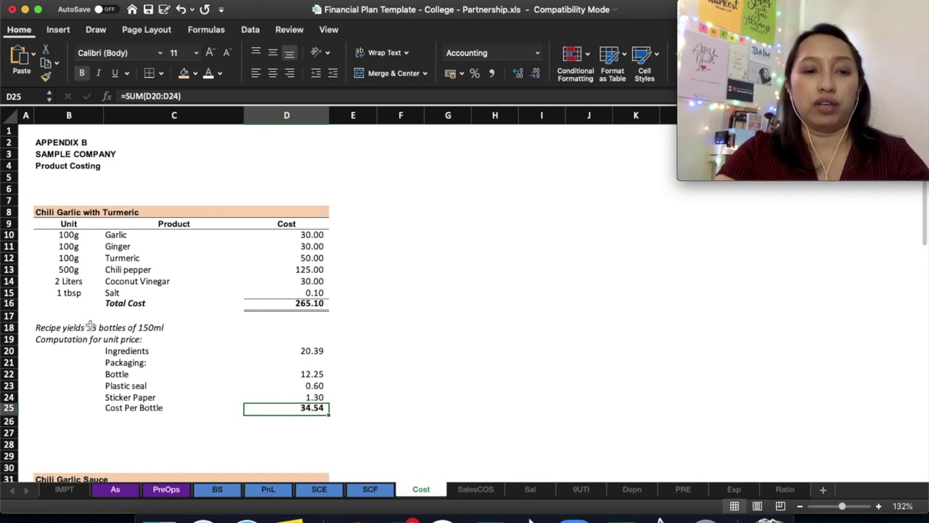
Inspect how the Ingredients unit cost formula divides the recipe's Total Cost by the bottle yield.
double_click(320, 352)
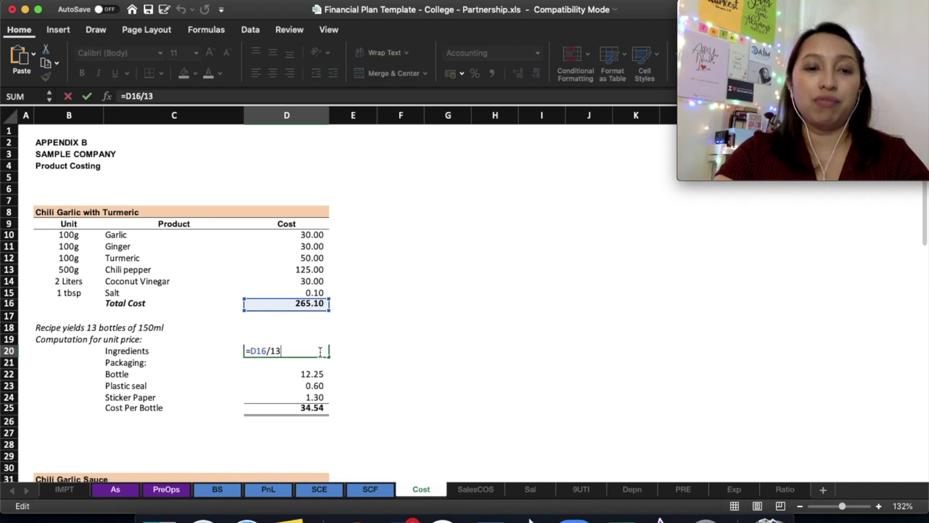
key(Return)
click(307, 303)
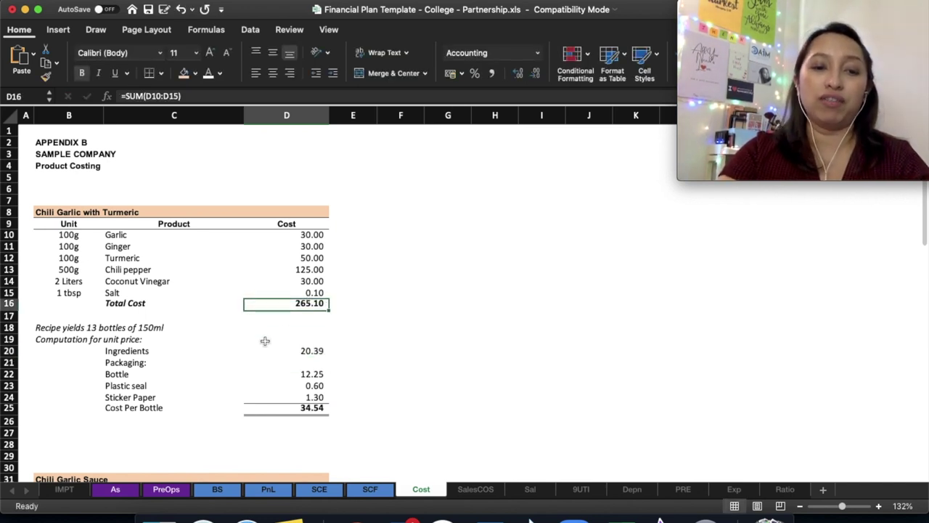
click(322, 350)
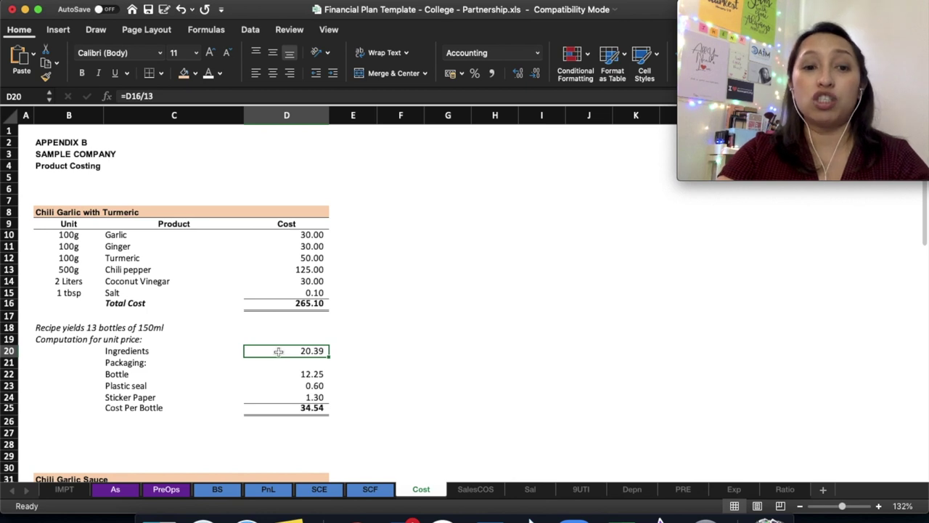
Examine the bottle, plastic seal and sticker paper costs that make up the Cost Per Bottle.
click(314, 372)
scroll(317, 371, down, 1)
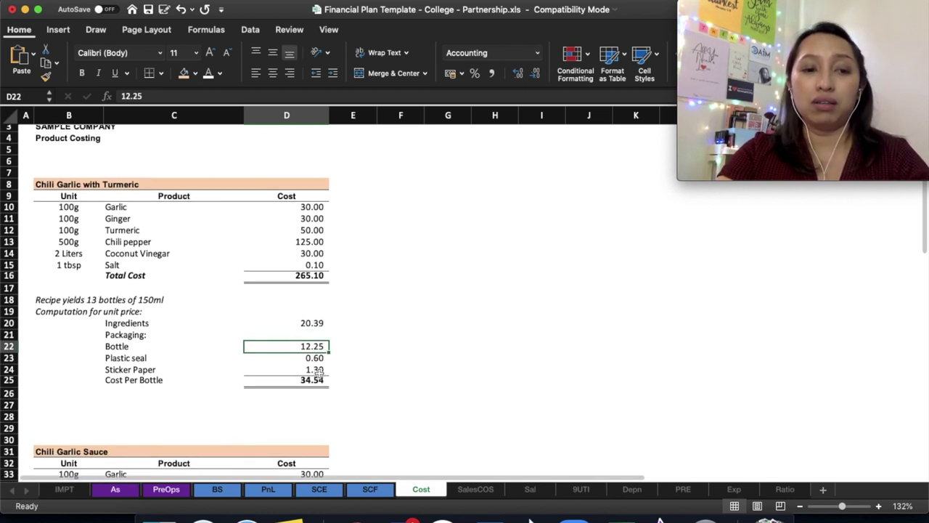
scroll(318, 371, down, 1)
click(308, 354)
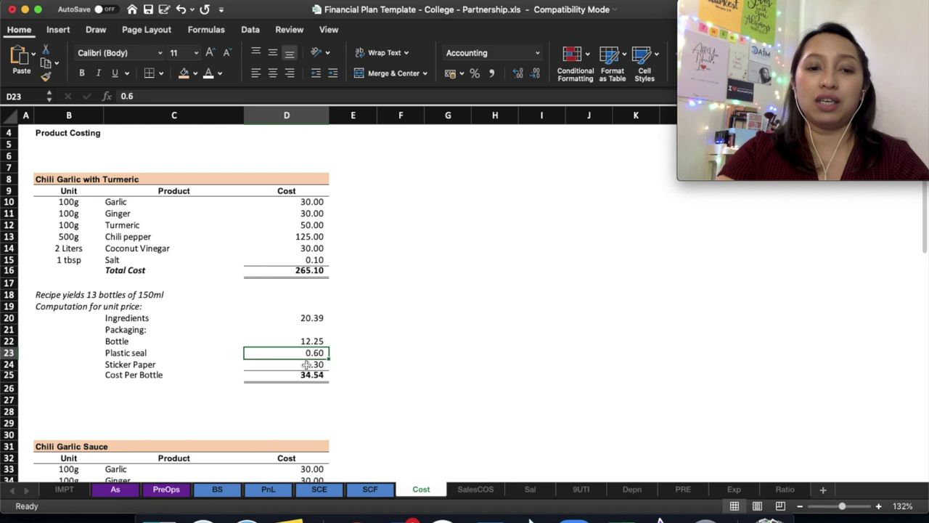
click(308, 365)
click(293, 376)
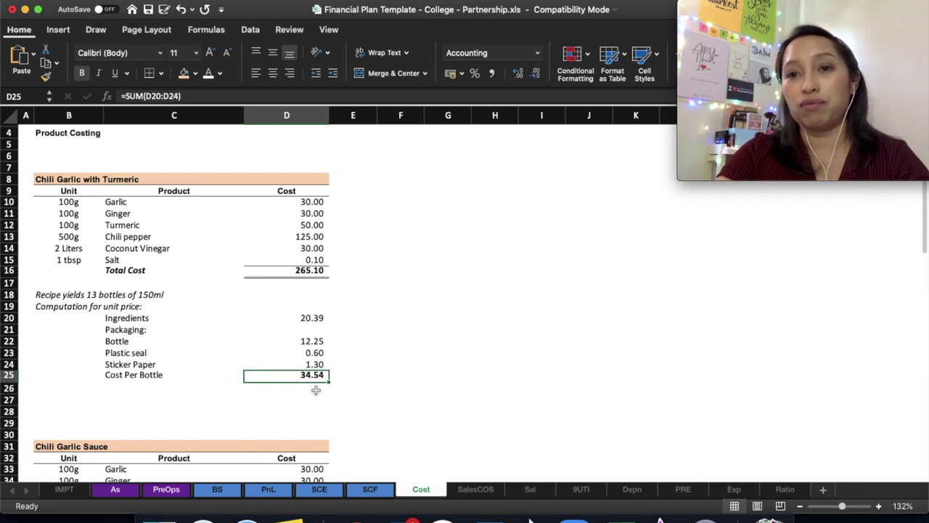
Compare the Chili Garlic with Turmeric costing block with the costing tables of the other two chili products.
scroll(315, 390, down, 13)
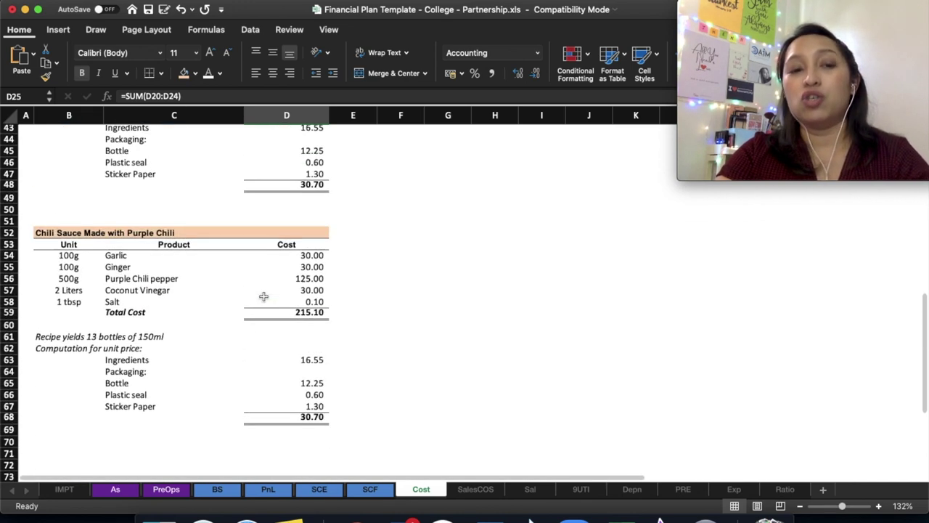
scroll(264, 296, up, 14)
drag(87, 191, 268, 415)
scroll(384, 440, down, 10)
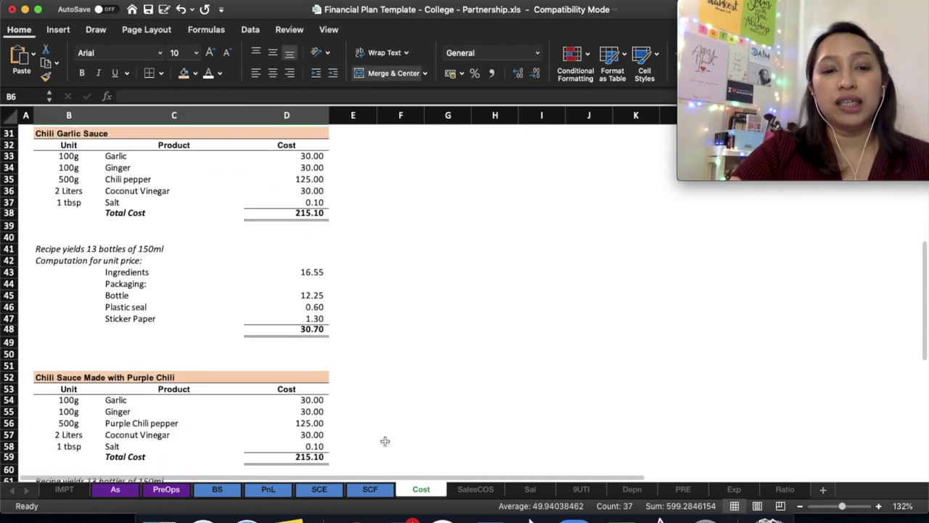
scroll(385, 437, down, 2)
scroll(384, 434, up, 10)
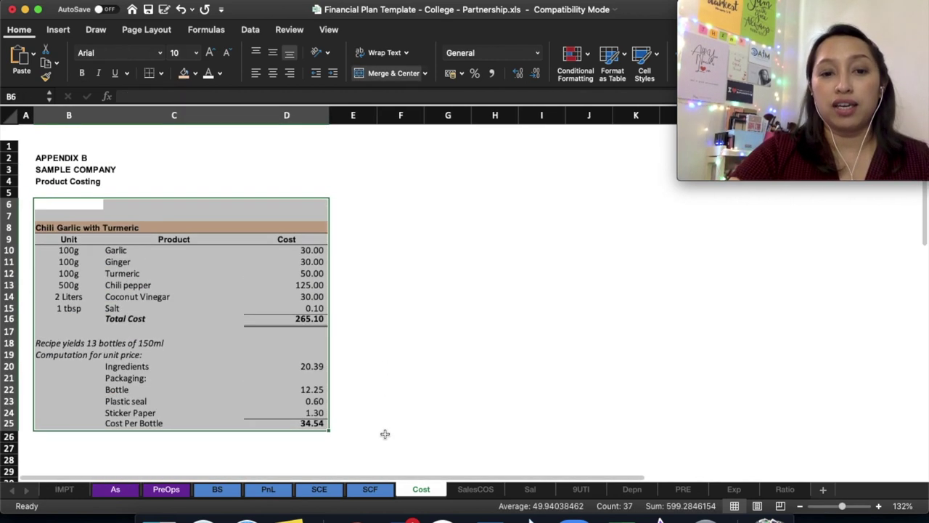
Compare the Cost sheet with the SalesCOS sheet and view the Cost of Sales and Sales Projections tables.
click(478, 493)
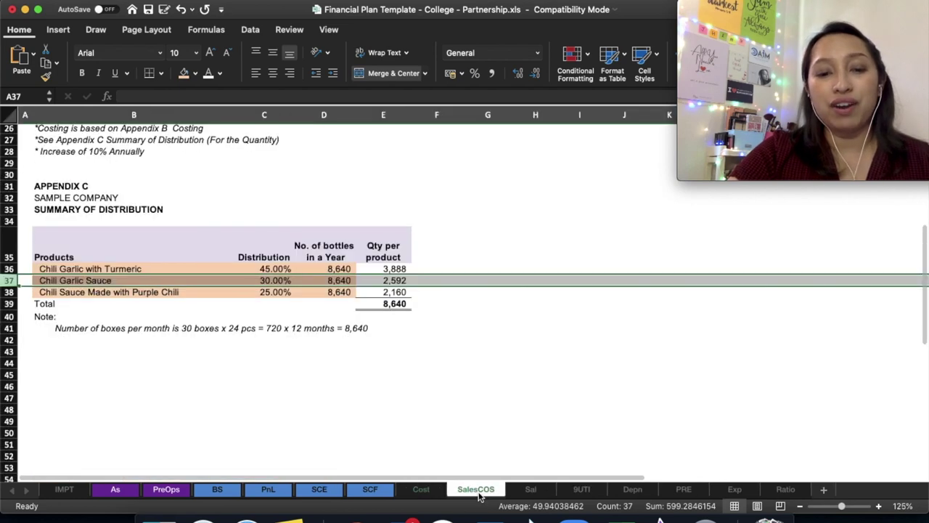
click(421, 490)
click(474, 465)
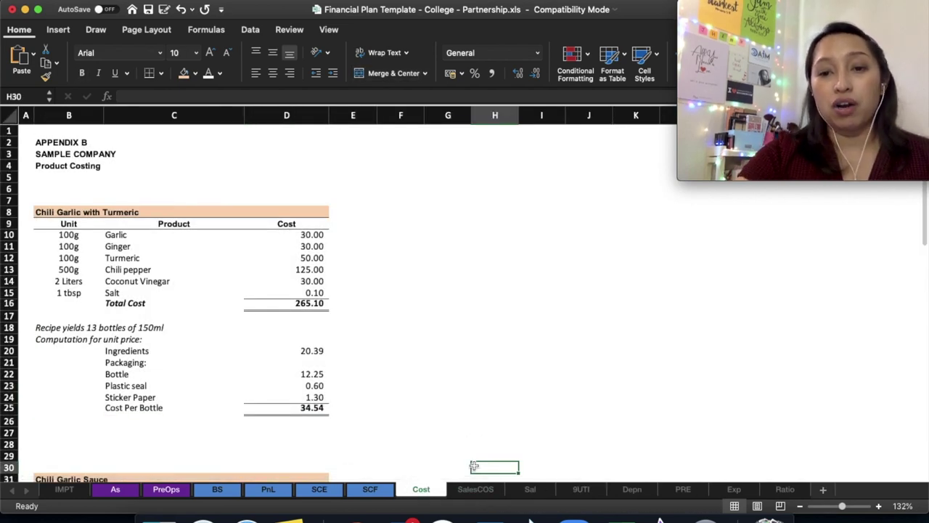
click(484, 495)
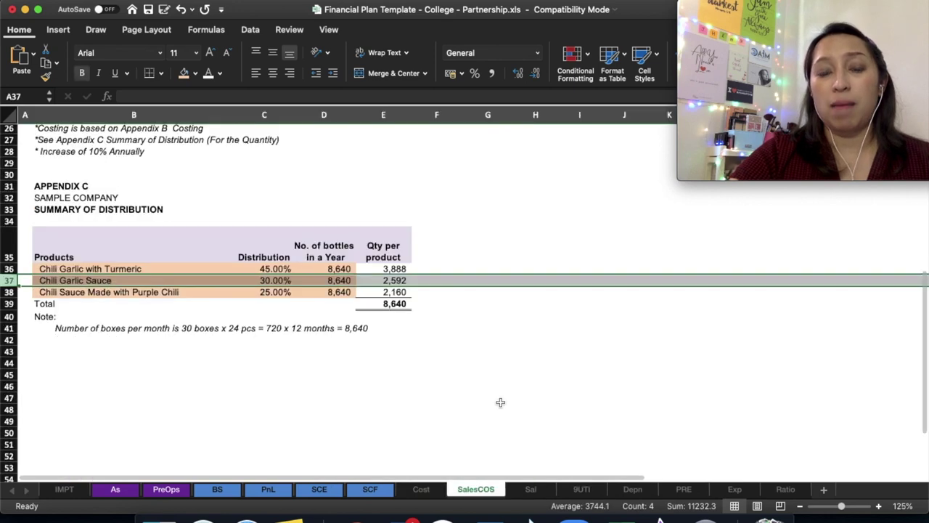
scroll(500, 400, up, 5)
click(500, 402)
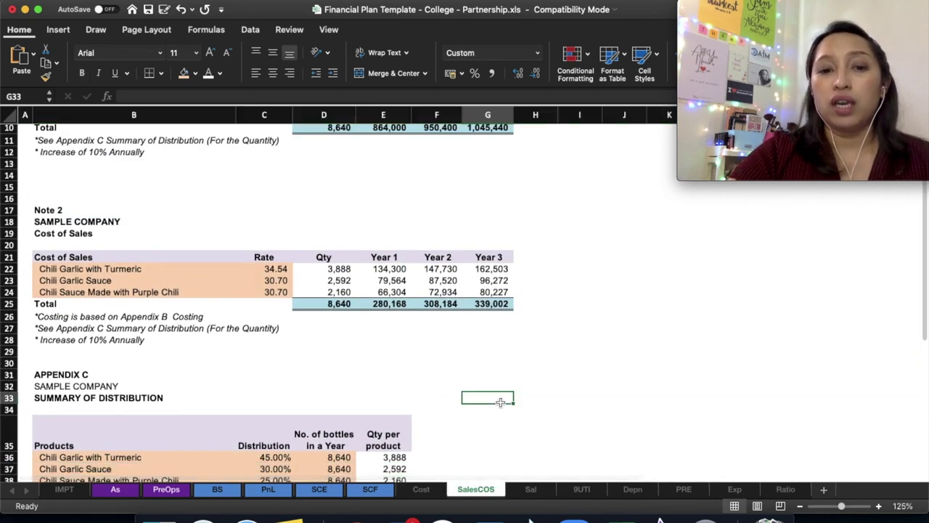
scroll(500, 401, up, 3)
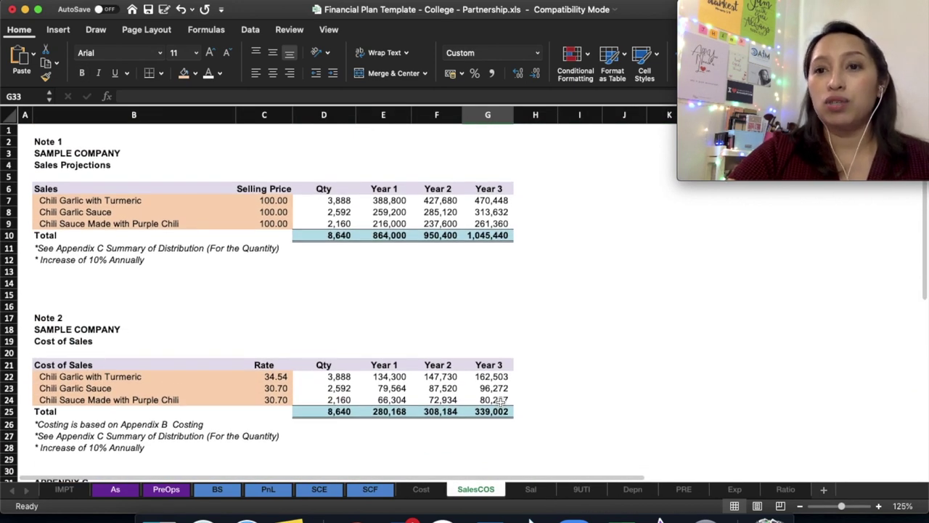
Check the Qty and Year 1 total formulas in the Sales Projections table.
click(508, 215)
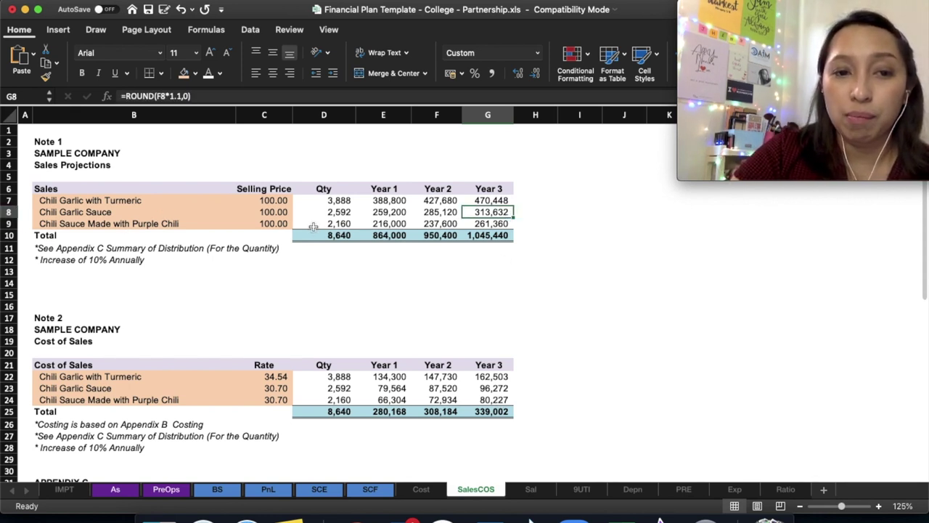
drag(312, 234, 483, 223)
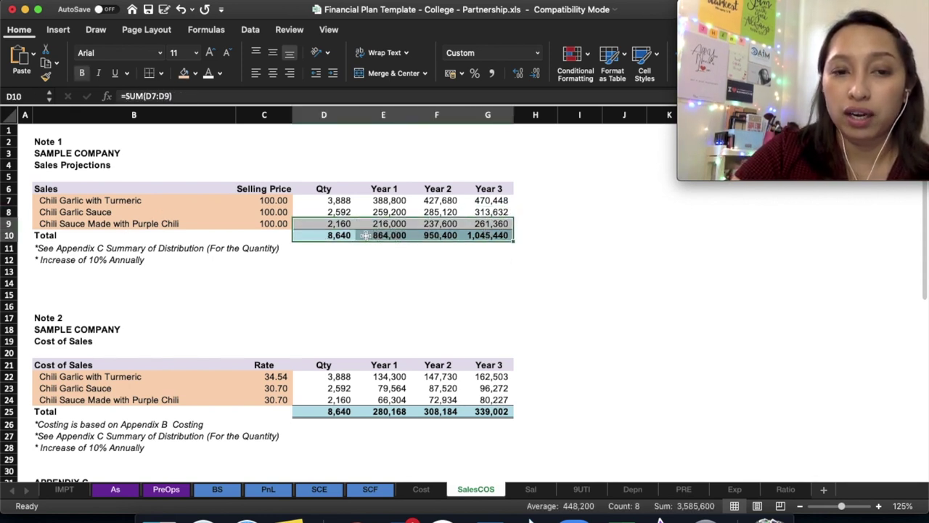
click(333, 238)
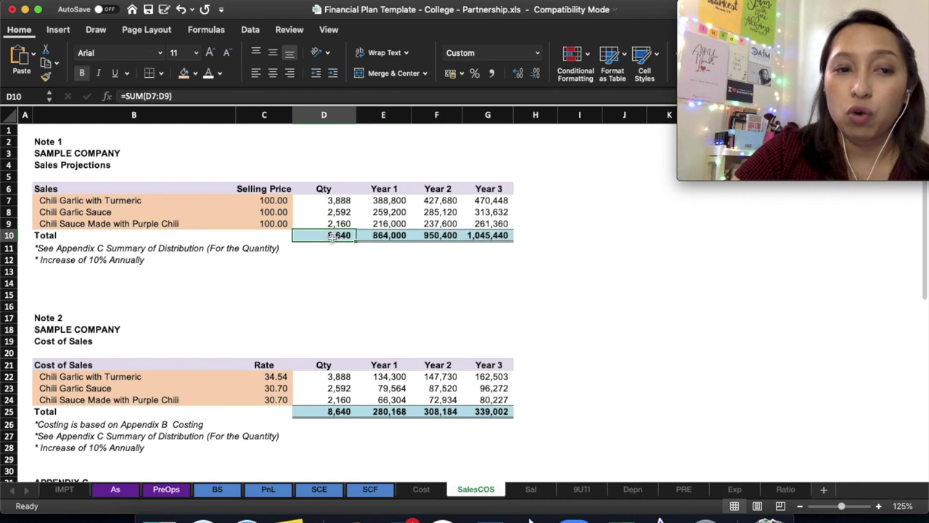
double_click(383, 236)
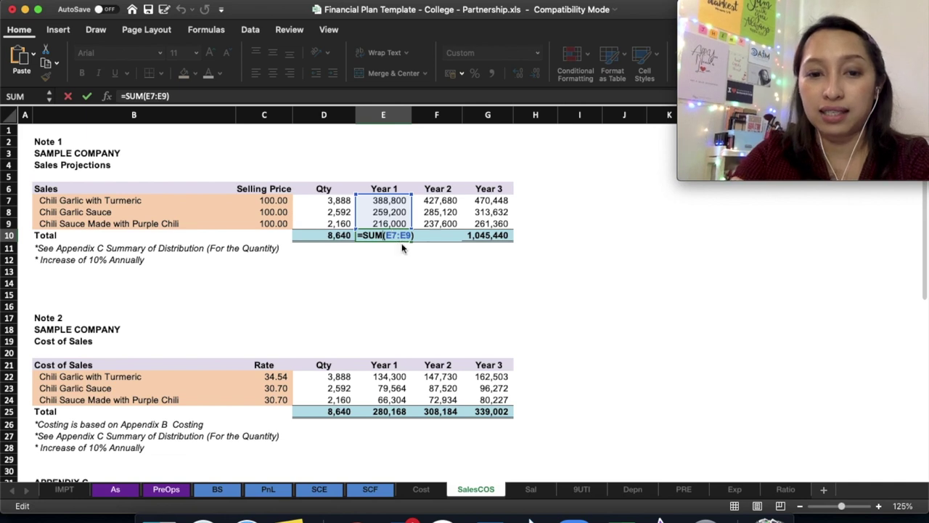
key(Return)
Check the formula that totals Qty per product in the Summary of Distribution.
scroll(394, 336, down, 3)
scroll(415, 379, down, 5)
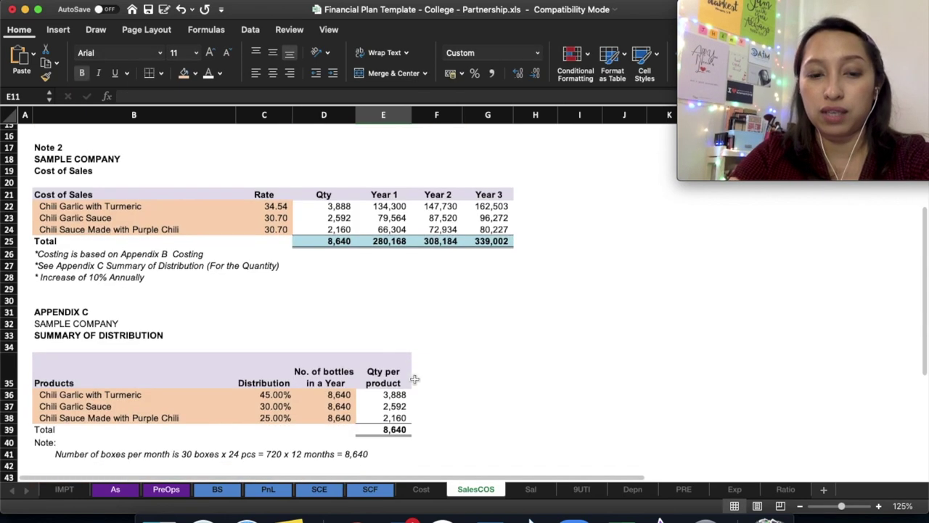
scroll(414, 379, down, 3)
double_click(385, 344)
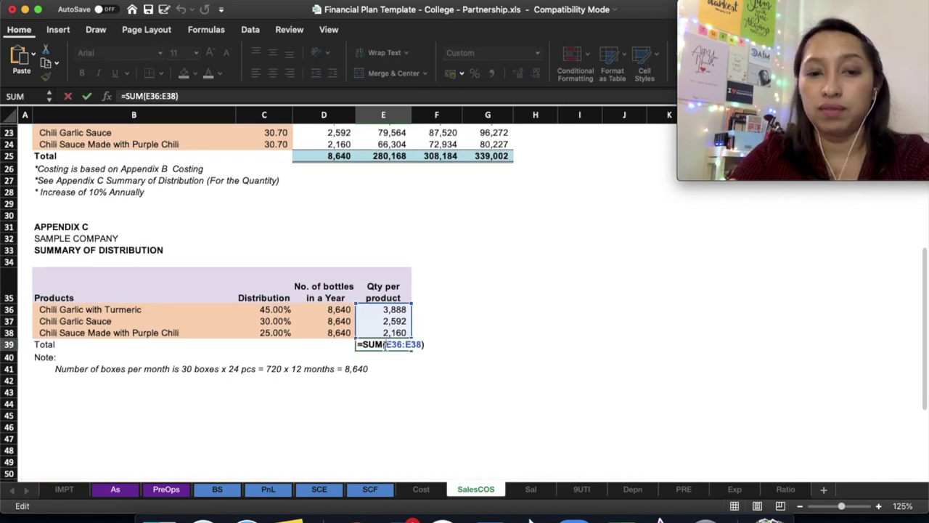
key(Return)
click(488, 372)
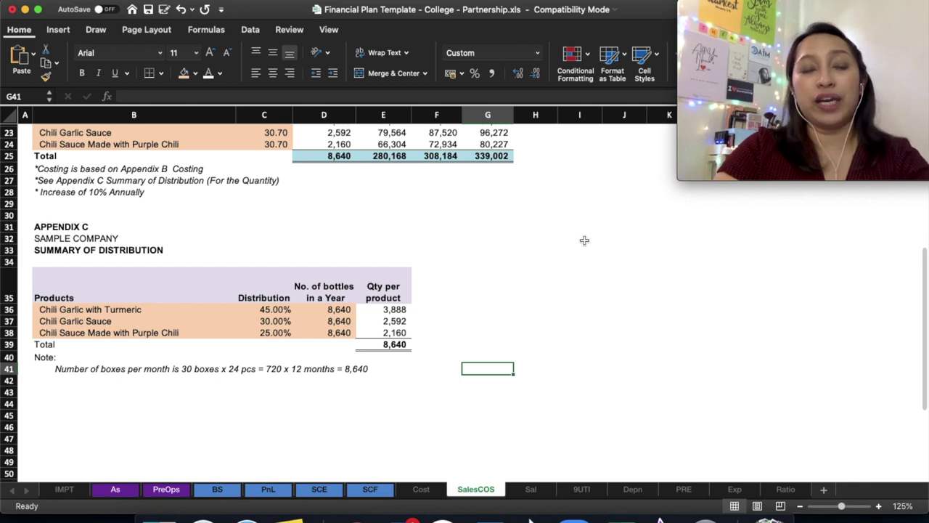
Select the Total row of the Sales Projections table from Qty to Year 3.
scroll(584, 240, up, 7)
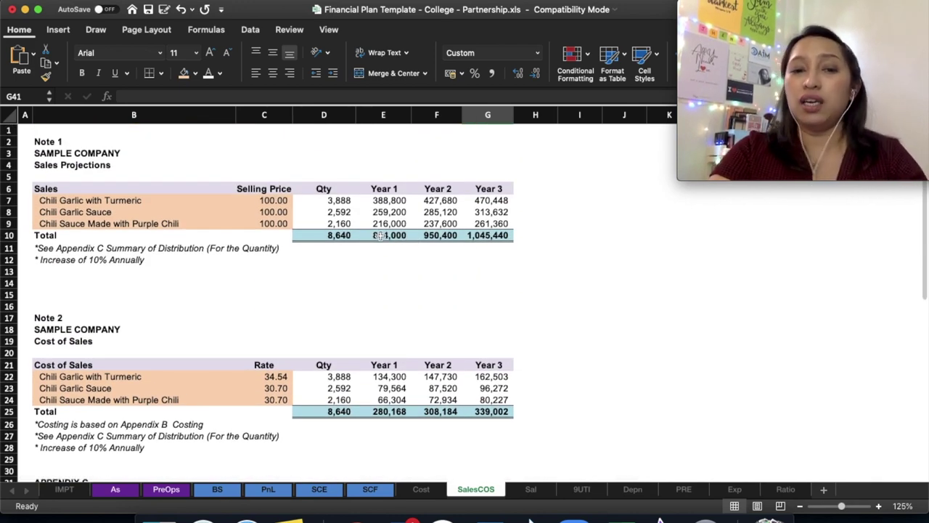
click(341, 234)
drag(341, 234, 473, 235)
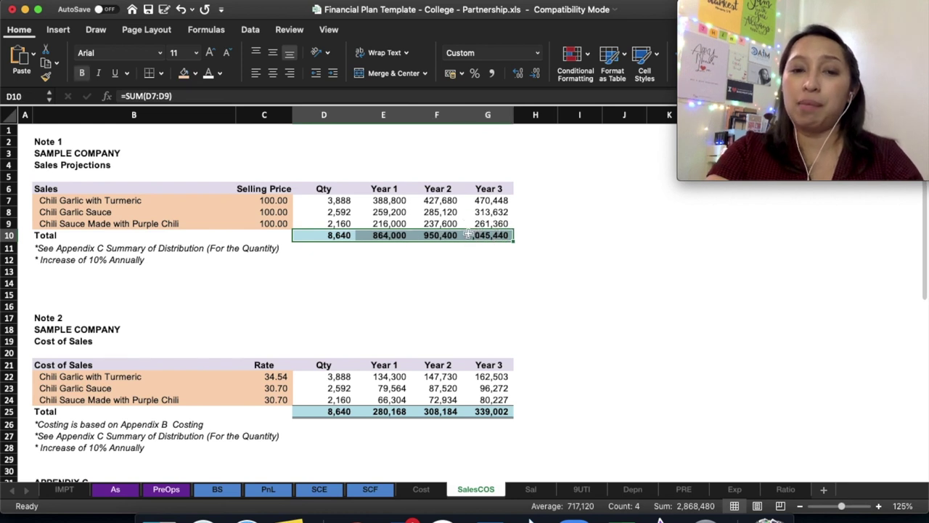
Check the formula that brings Year 1 Cost of Sales into the Statement of Financial Performance on the PnL sheet.
scroll(482, 259, down, 1)
scroll(482, 259, down, 2)
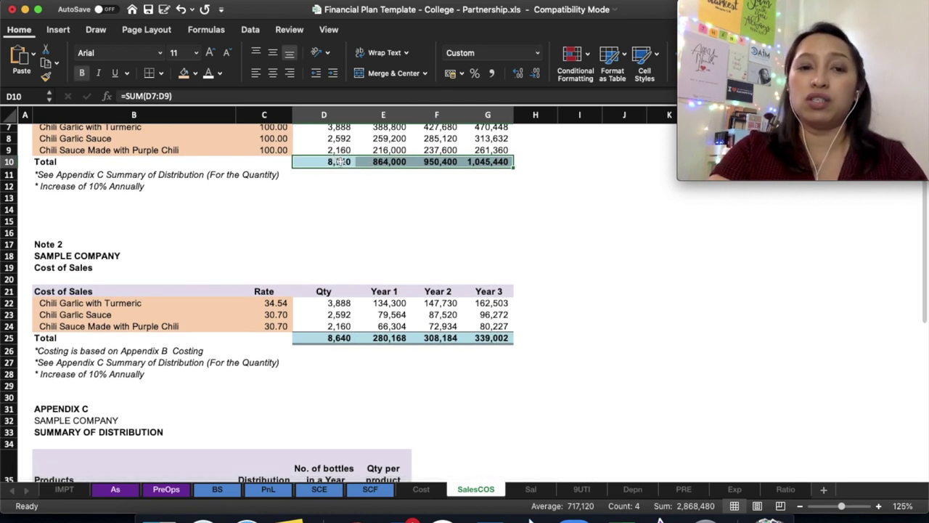
click(271, 494)
click(233, 220)
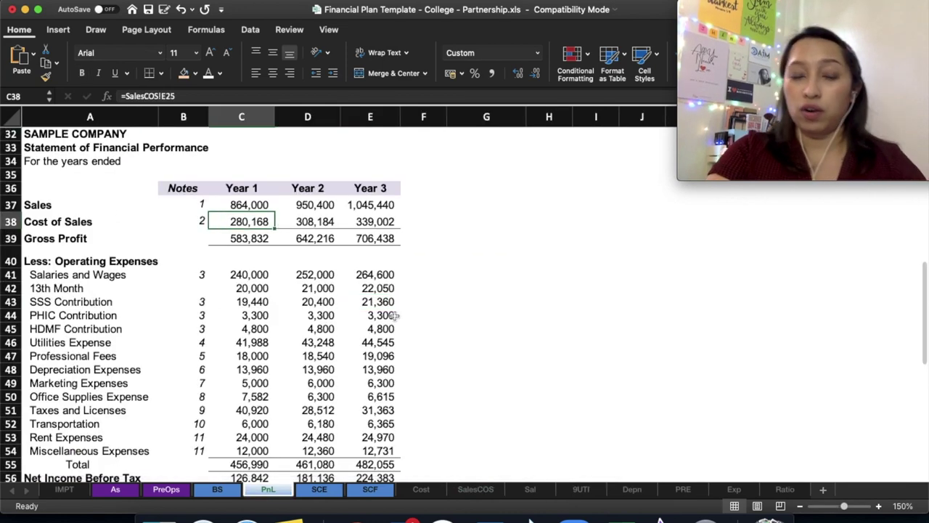
Return to the SalesCOS sheet, view the Sales Projections table and clear the selection of its Total row.
click(421, 489)
click(476, 490)
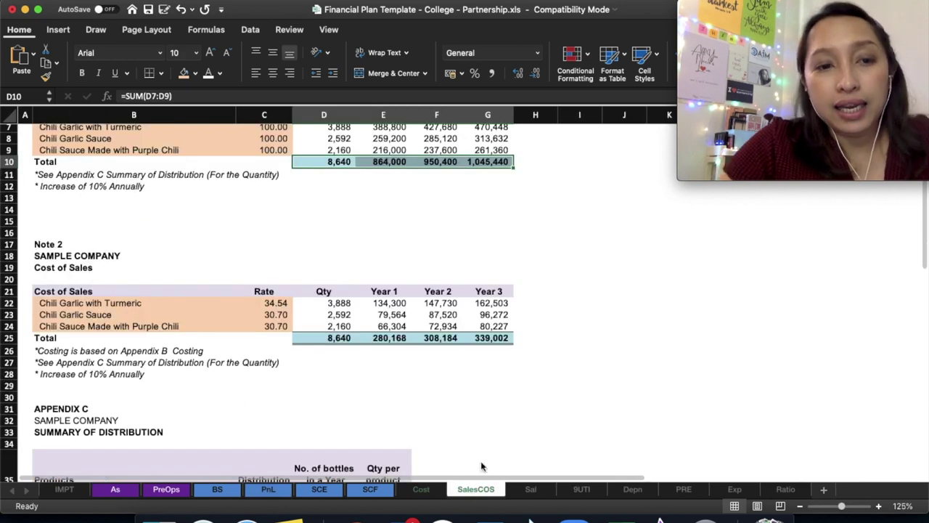
scroll(500, 435, up, 3)
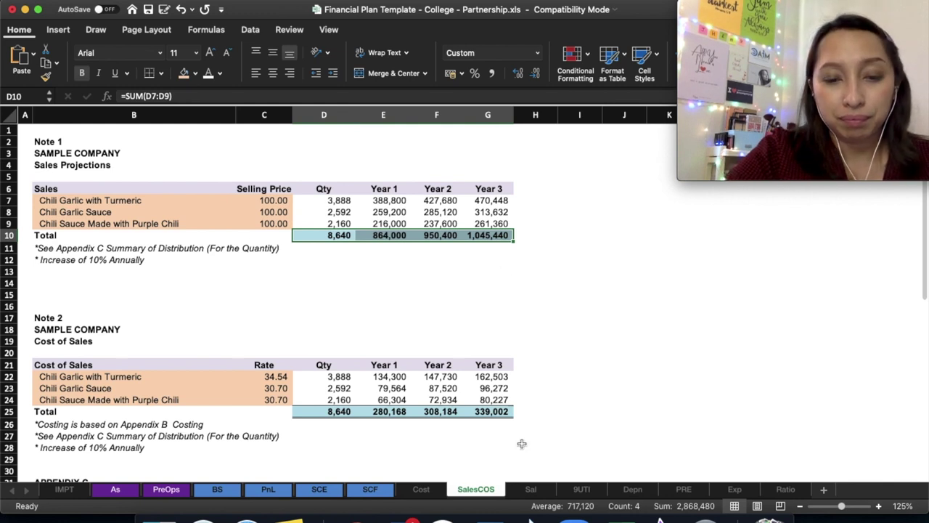
click(617, 244)
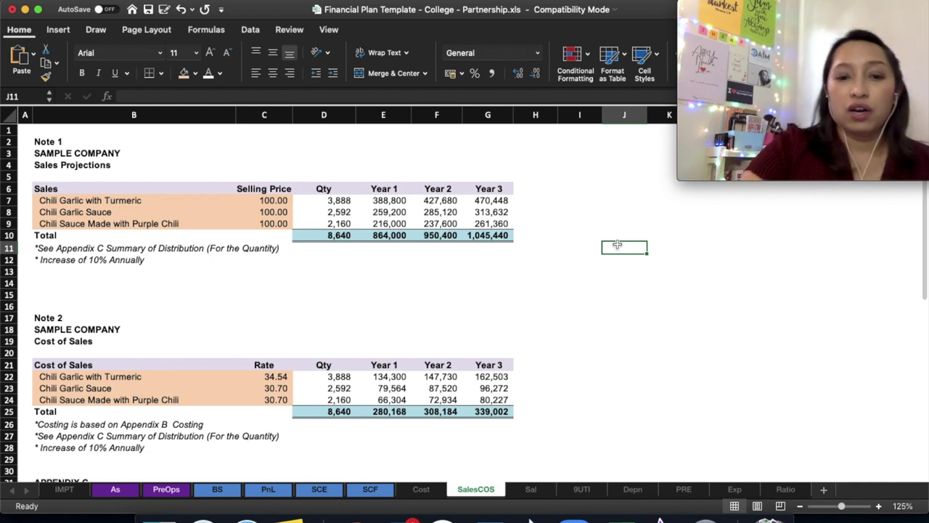
Compare the Chili Garlic with Turmeric costing on the Cost sheet with the Sales Projections and Cost of Sales tables on SalesCOS.
scroll(617, 245, down, 3)
click(422, 491)
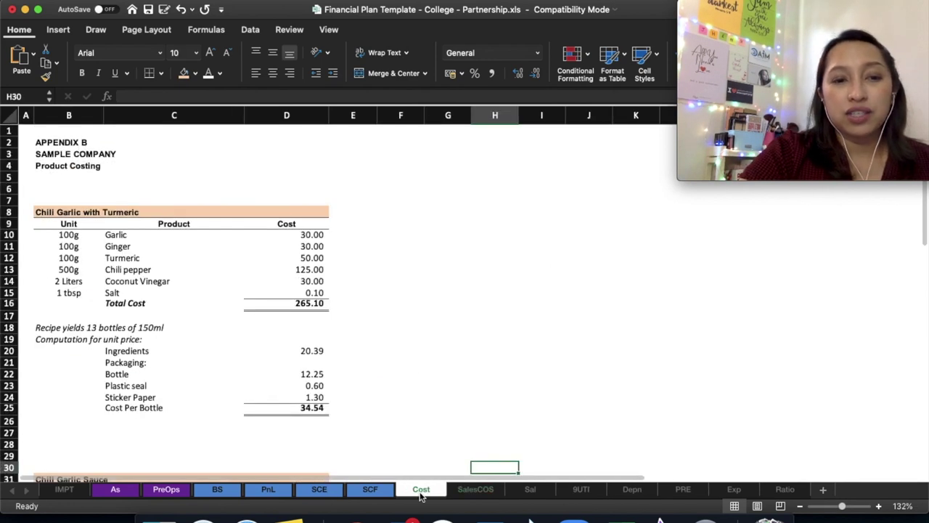
scroll(439, 398, down, 2)
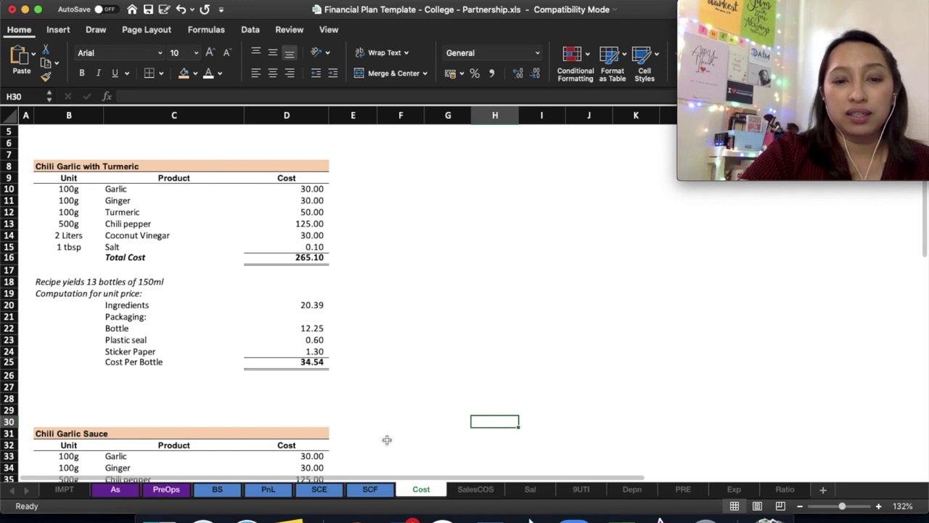
scroll(398, 439, up, 2)
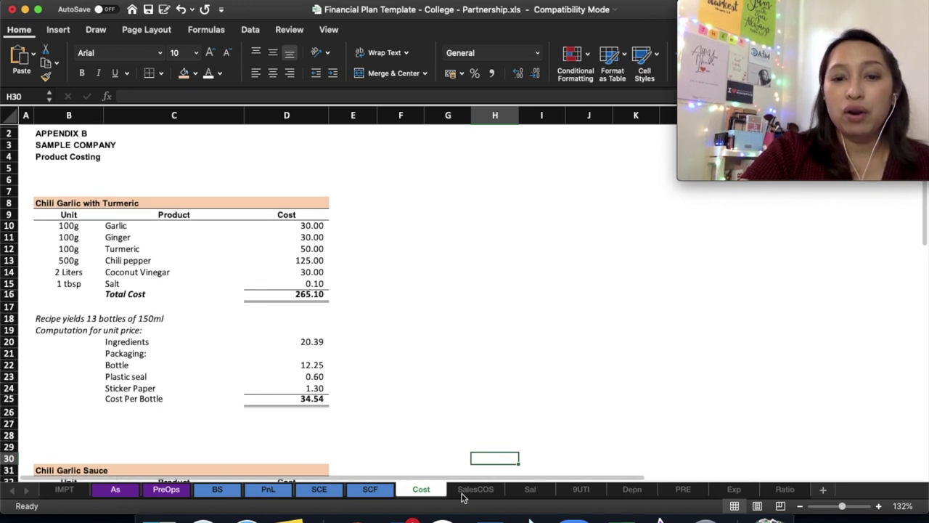
click(475, 489)
scroll(472, 381, up, 3)
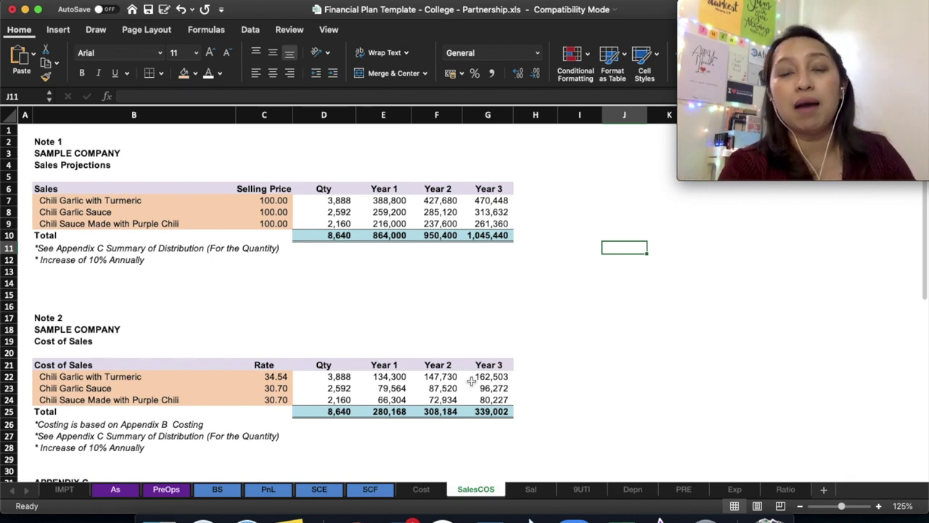
click(420, 492)
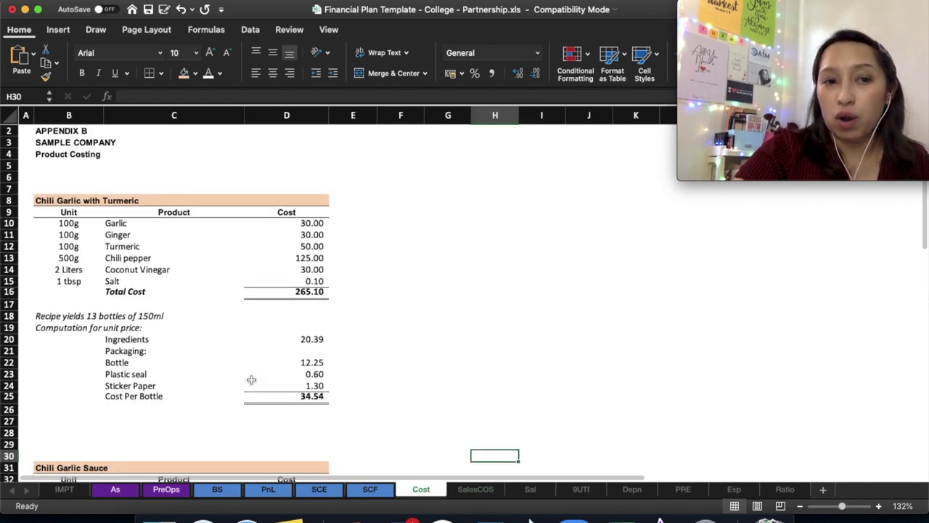
Check the formulas linking the first two product names and the Chili Garlic with Turmeric rate in the Cost of Sales table to the Cost sheet.
click(476, 490)
scroll(328, 364, down, 2)
click(228, 328)
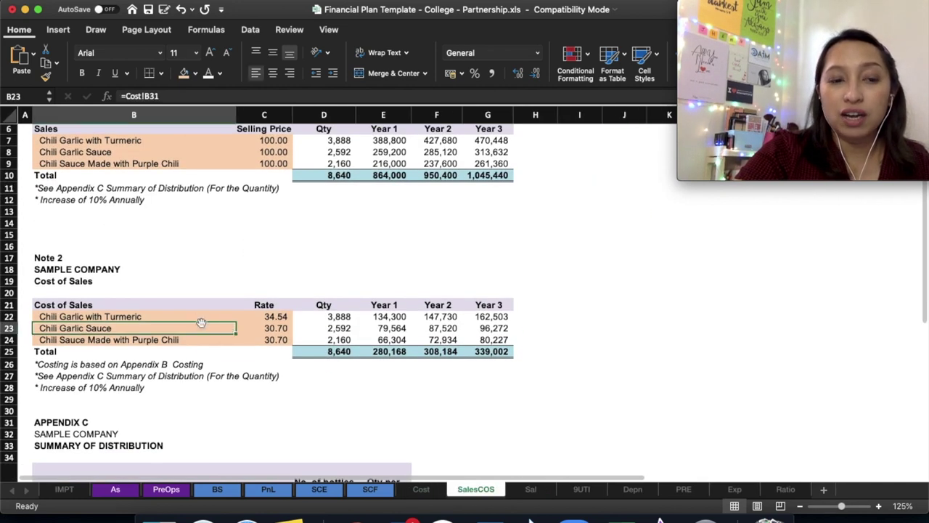
click(197, 315)
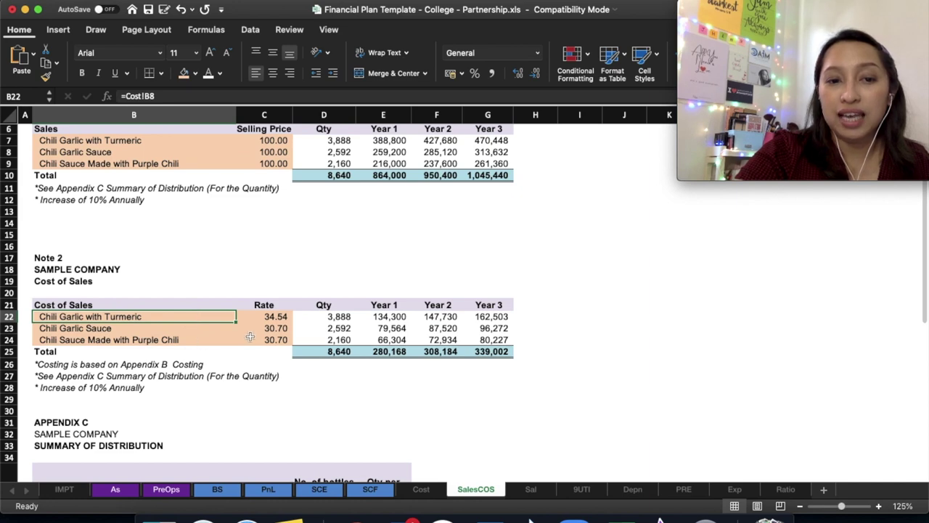
click(277, 317)
scroll(269, 333, up, 2)
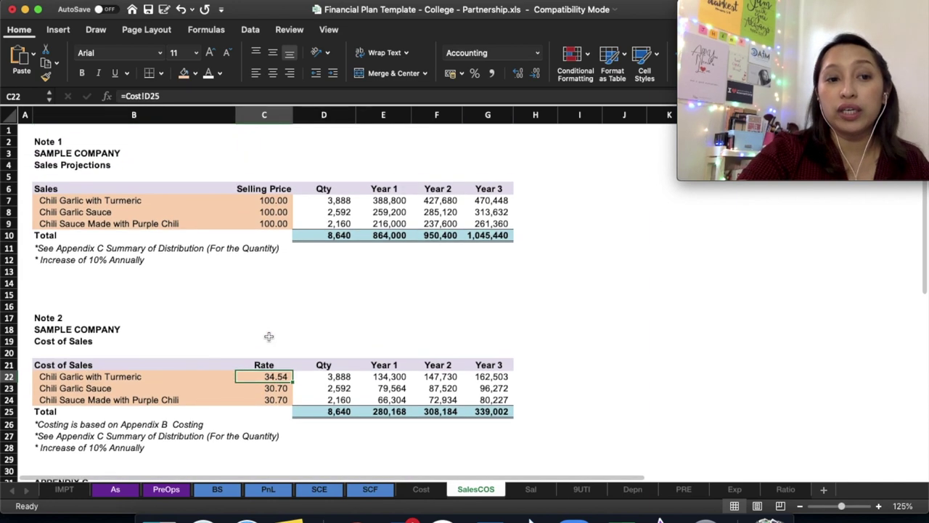
View the Product Costing appendix on the Cost sheet again.
scroll(268, 336, down, 3)
click(421, 489)
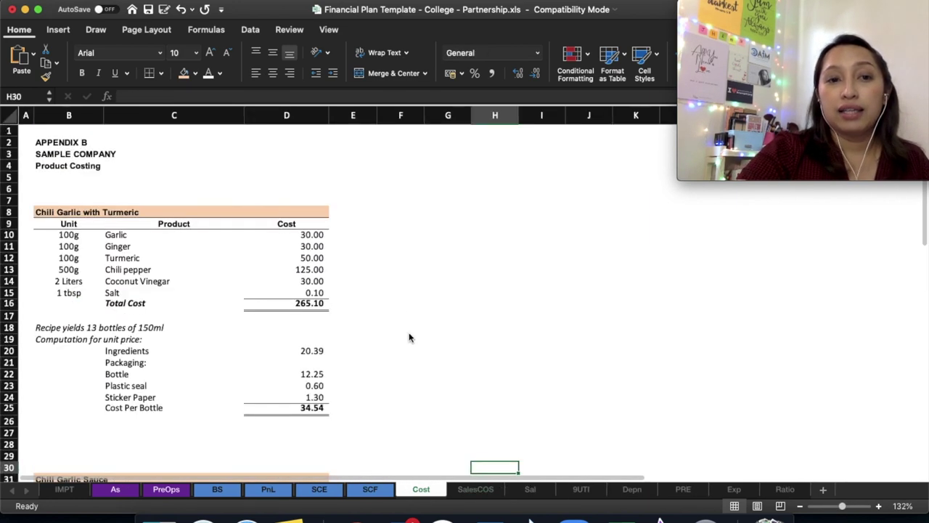
scroll(289, 296, up, 1)
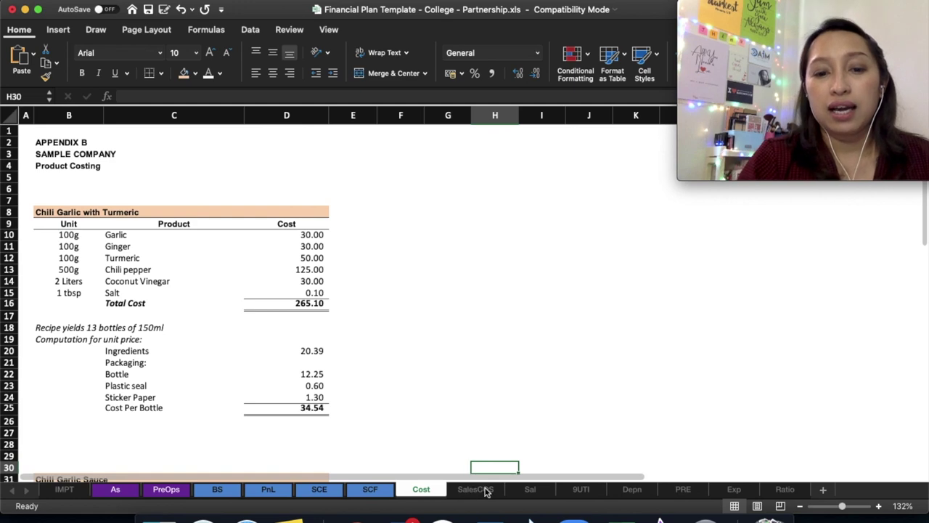
Review the SalesCOS sheet from the Sales Projections table downward and back to its beginning.
click(486, 491)
scroll(398, 336, up, 3)
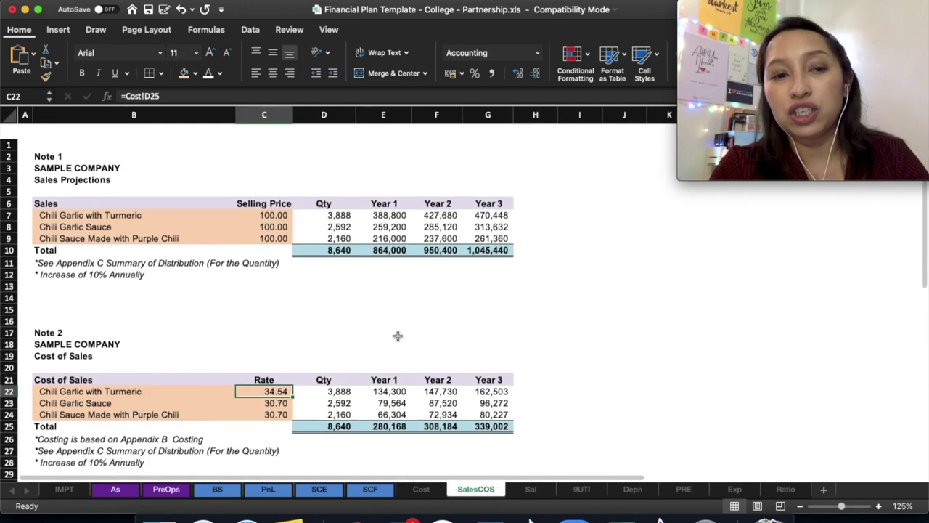
scroll(398, 335, down, 5)
scroll(398, 335, up, 5)
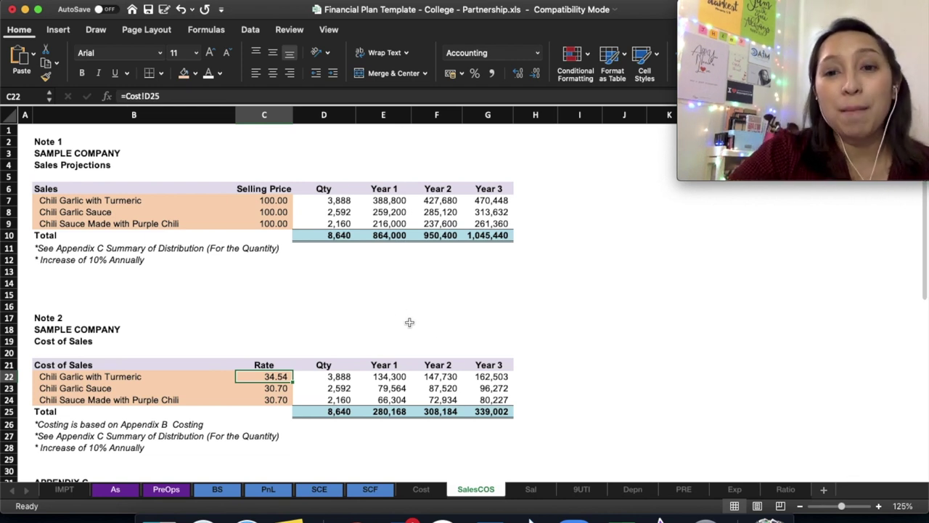
click(438, 341)
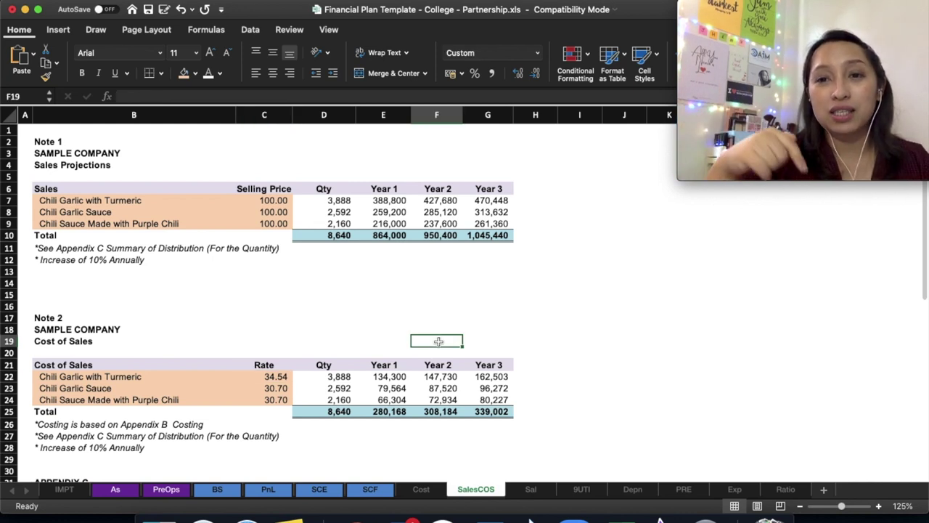